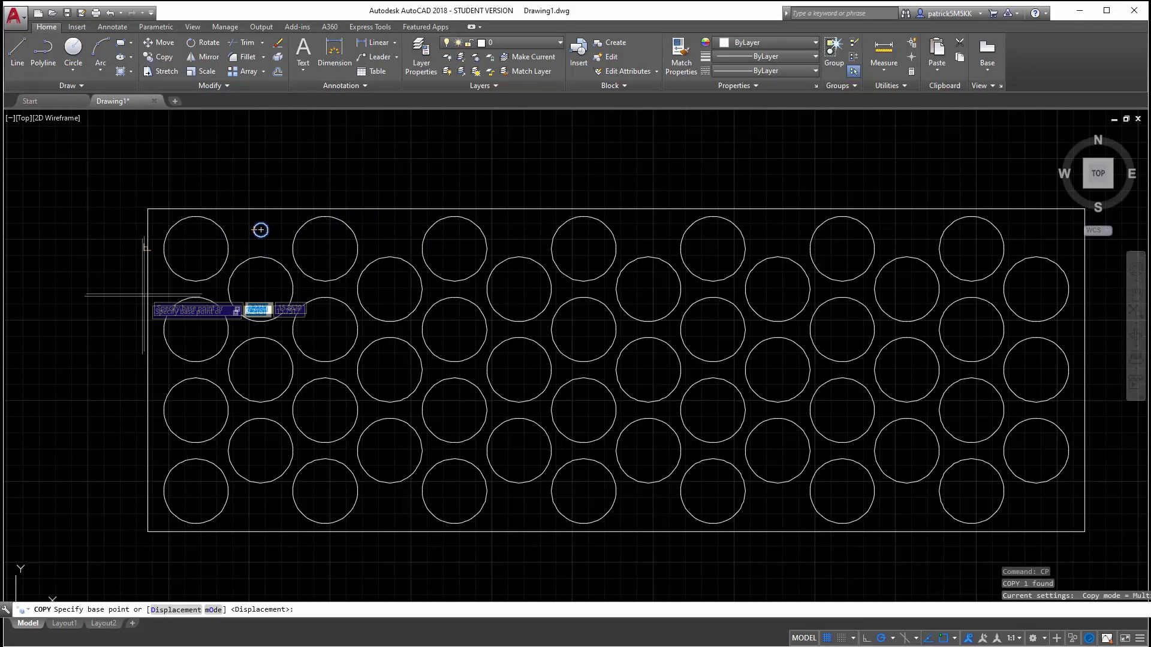
Mirror the top-left small hole about a vertical line through the bottom-edge midpoint, keeping the original.
key(Escape)
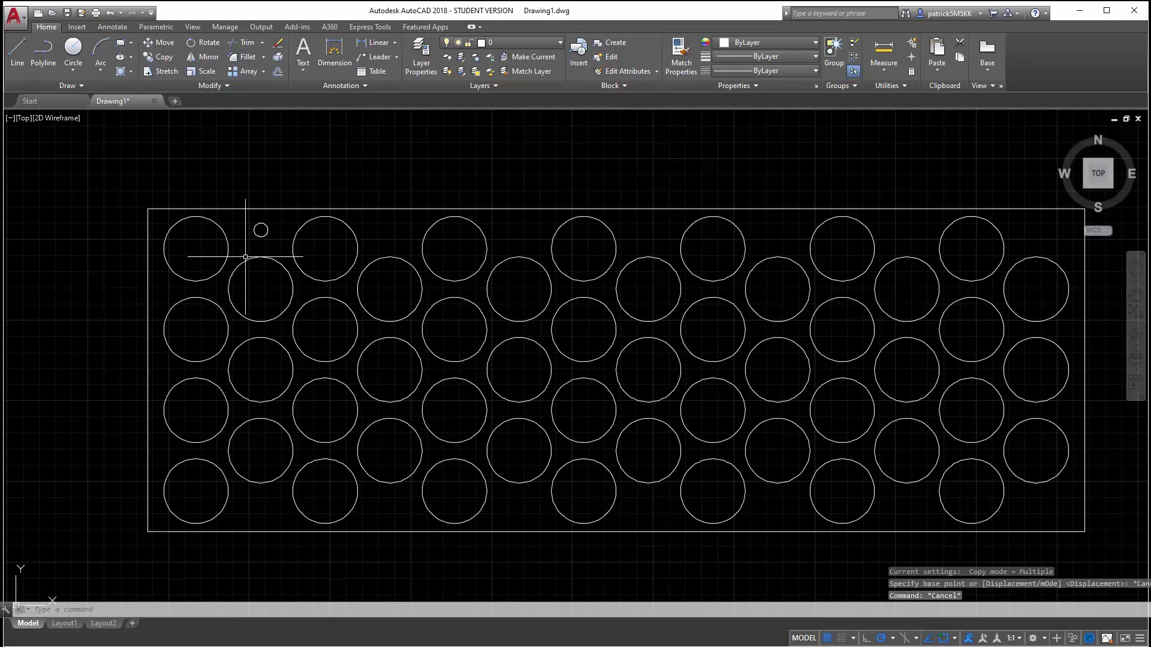
click(256, 226)
click(266, 235)
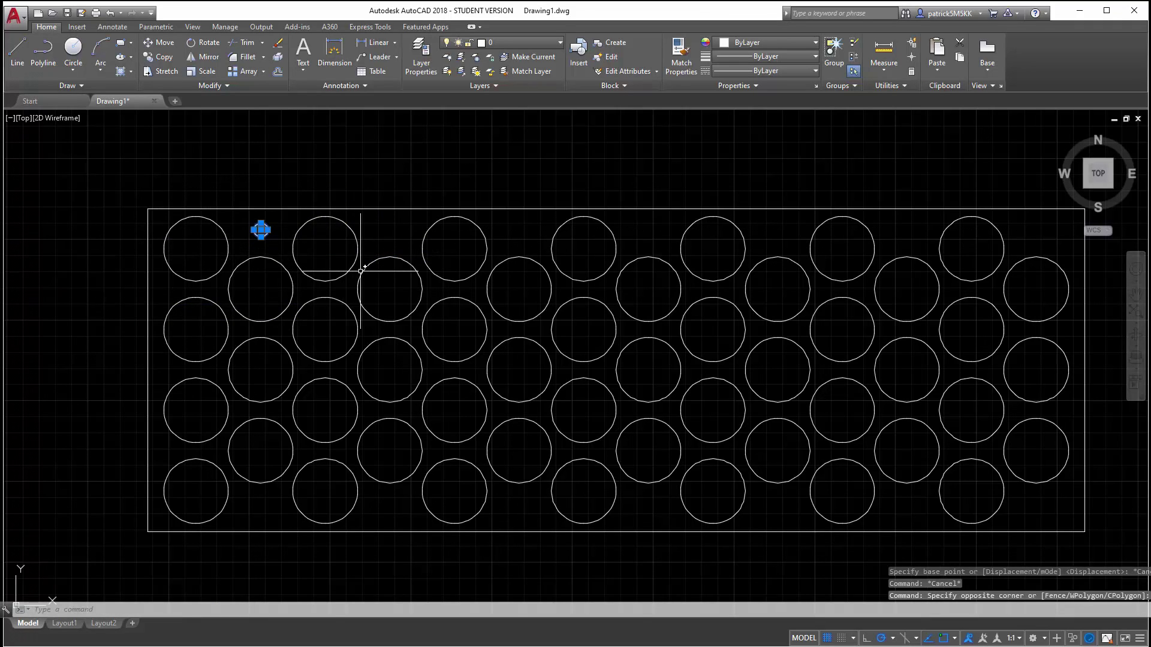
text(mi)
key(Return)
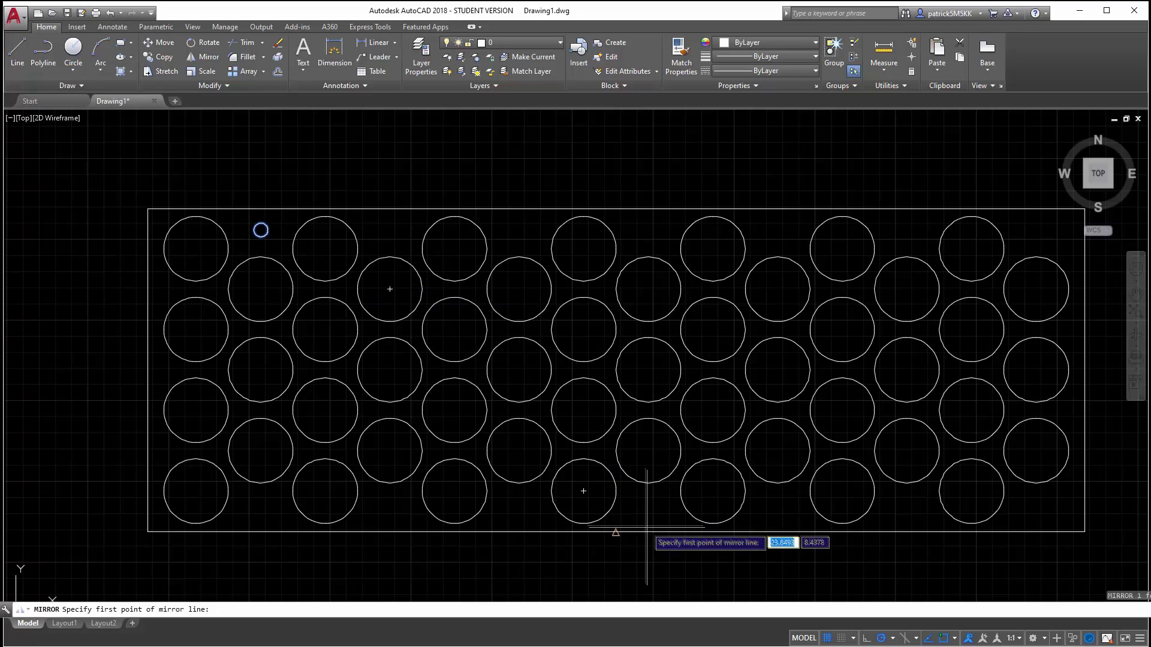
click(616, 532)
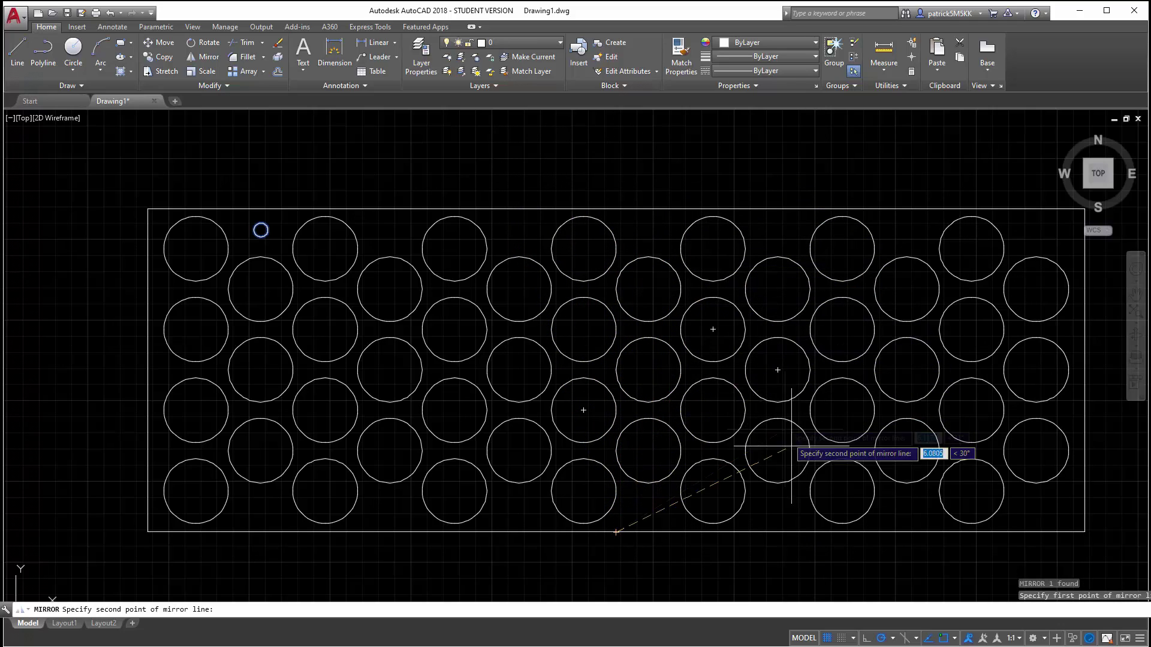
scroll(671, 267, down, 1)
scroll(535, 289, down, 1)
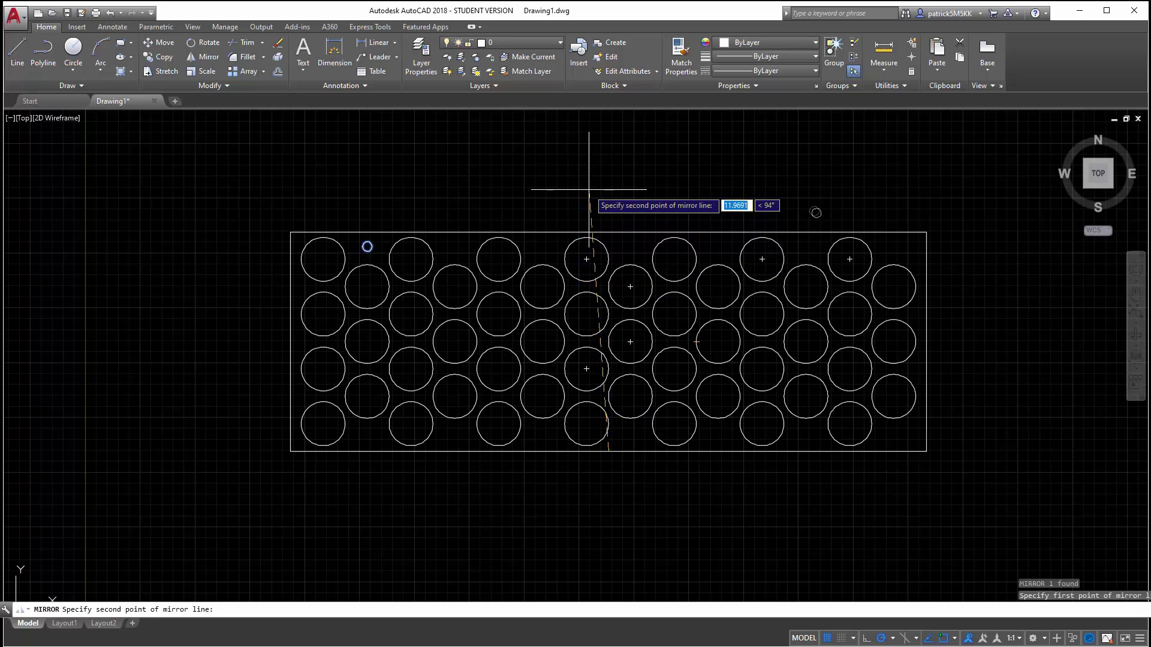
click(608, 192)
key(Return)
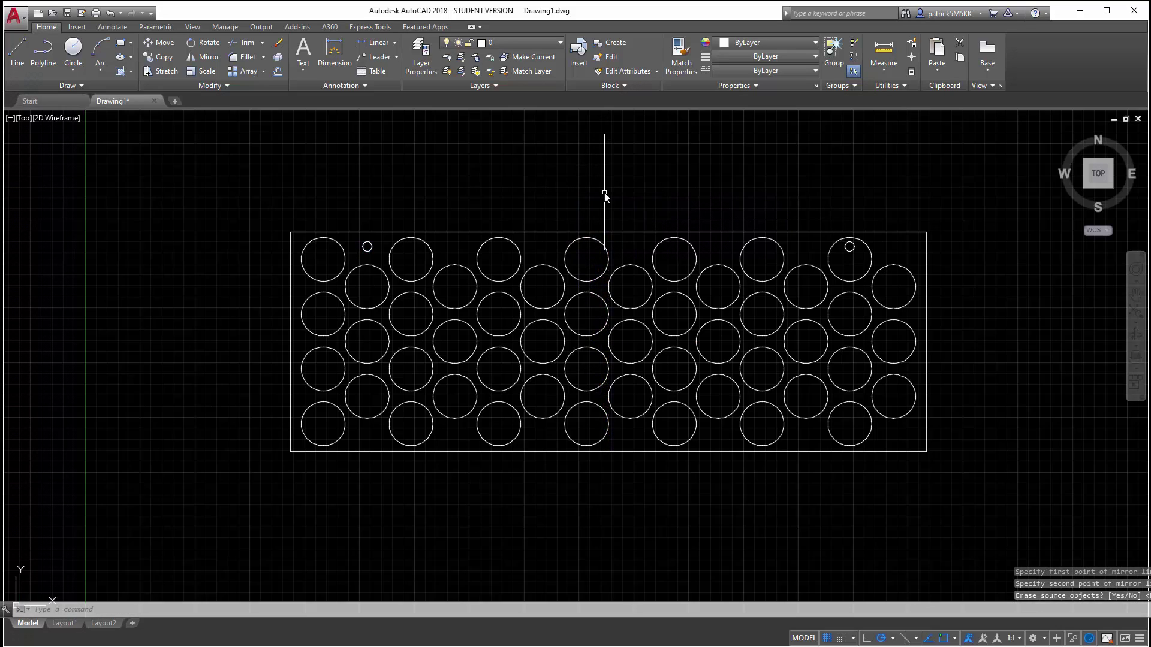
Move the top-right small hole leftward to its new spot near the top edge.
key(Escape)
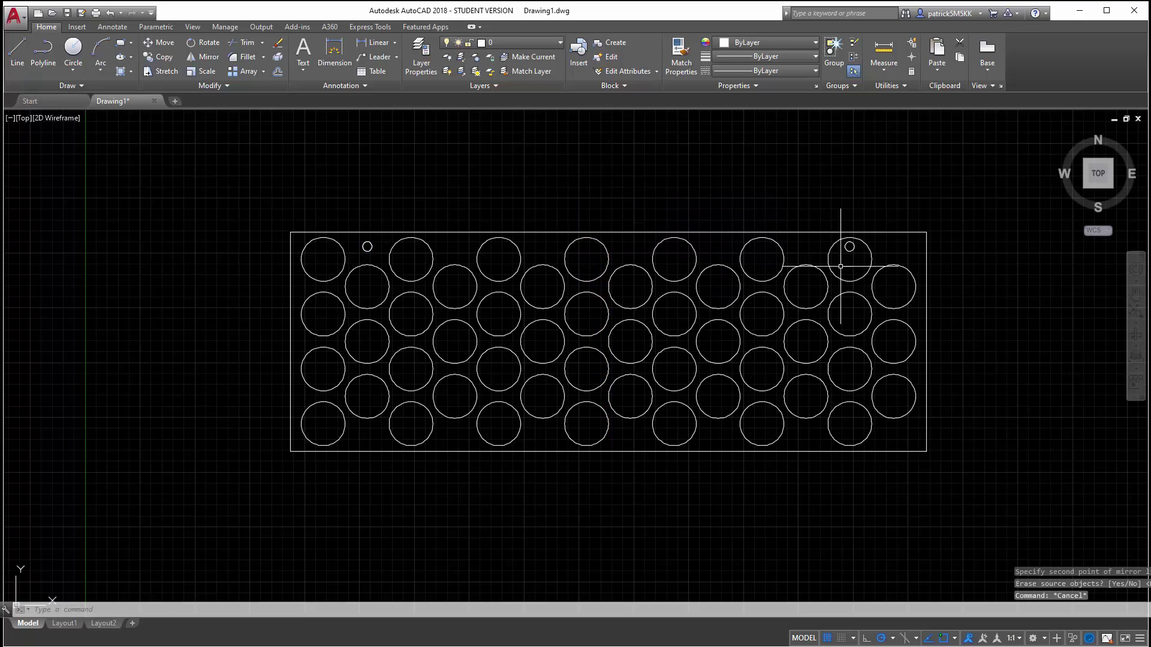
click(849, 279)
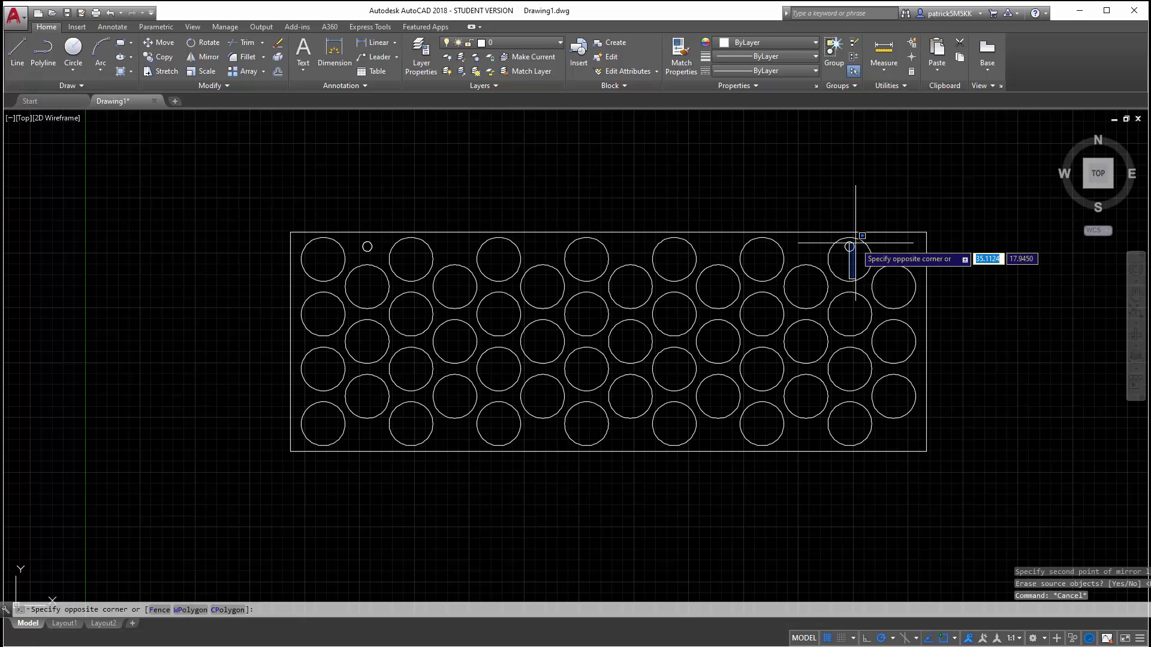
key(Escape)
key(Escape)
scroll(875, 249, up, 3)
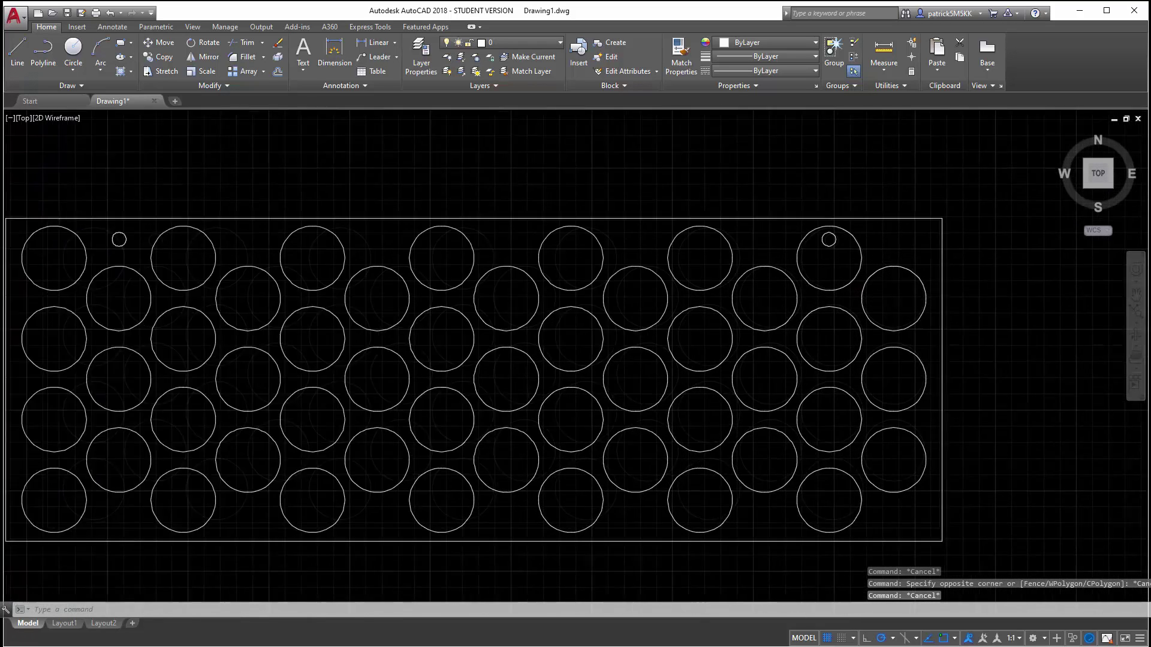
click(814, 239)
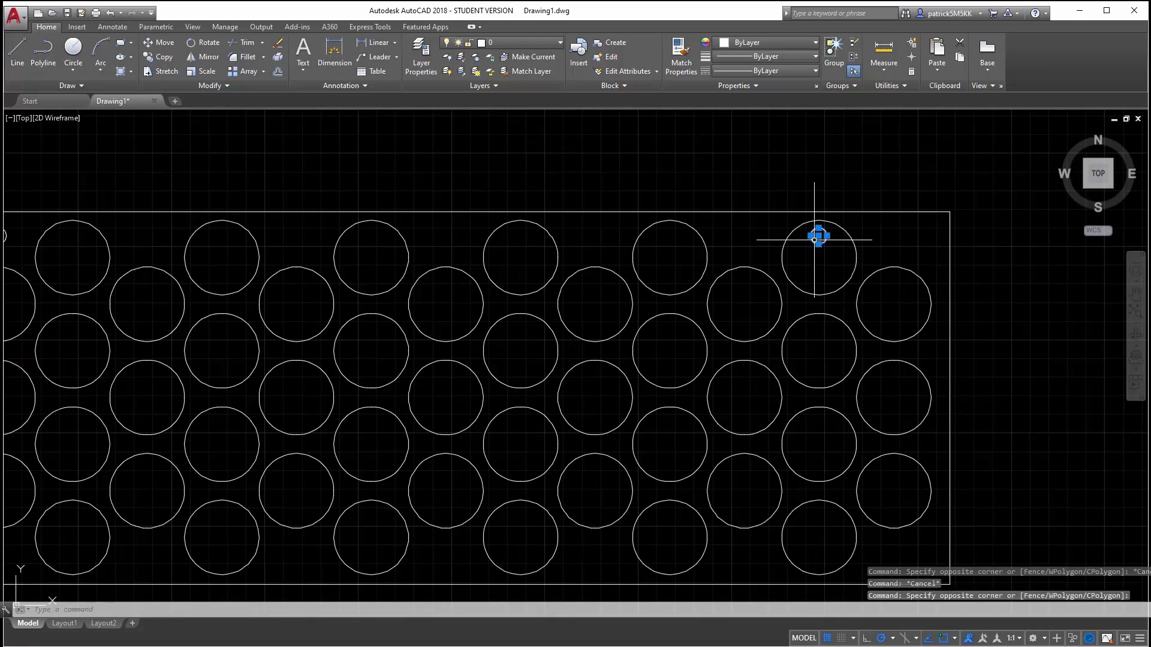
text(m)
key(Return)
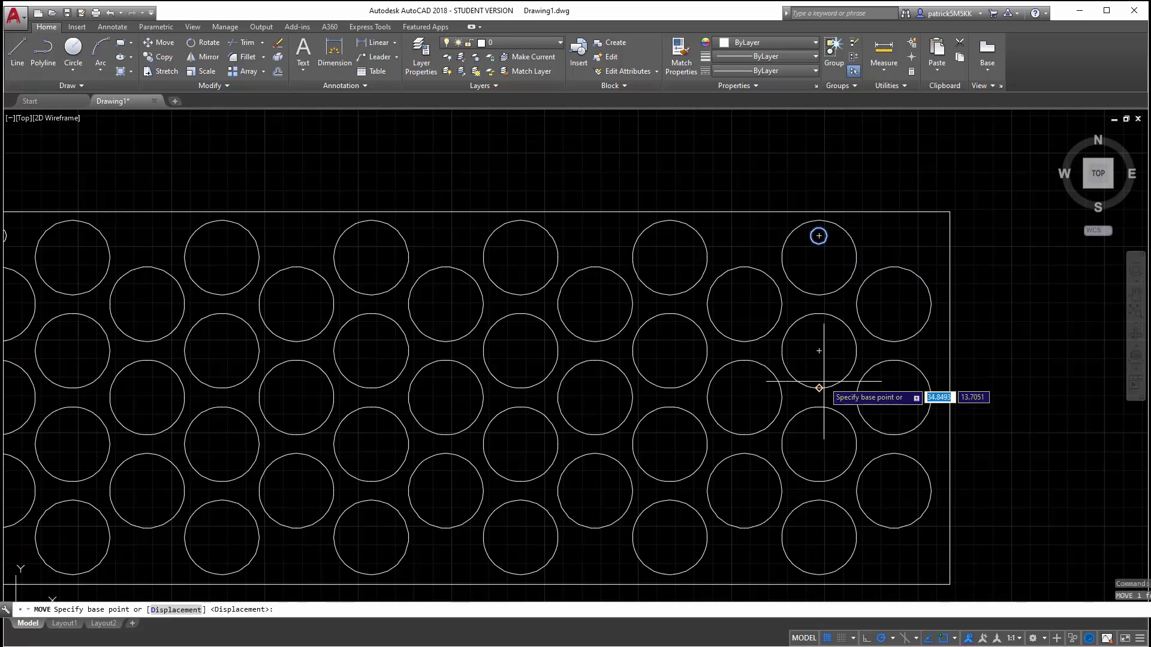
click(818, 350)
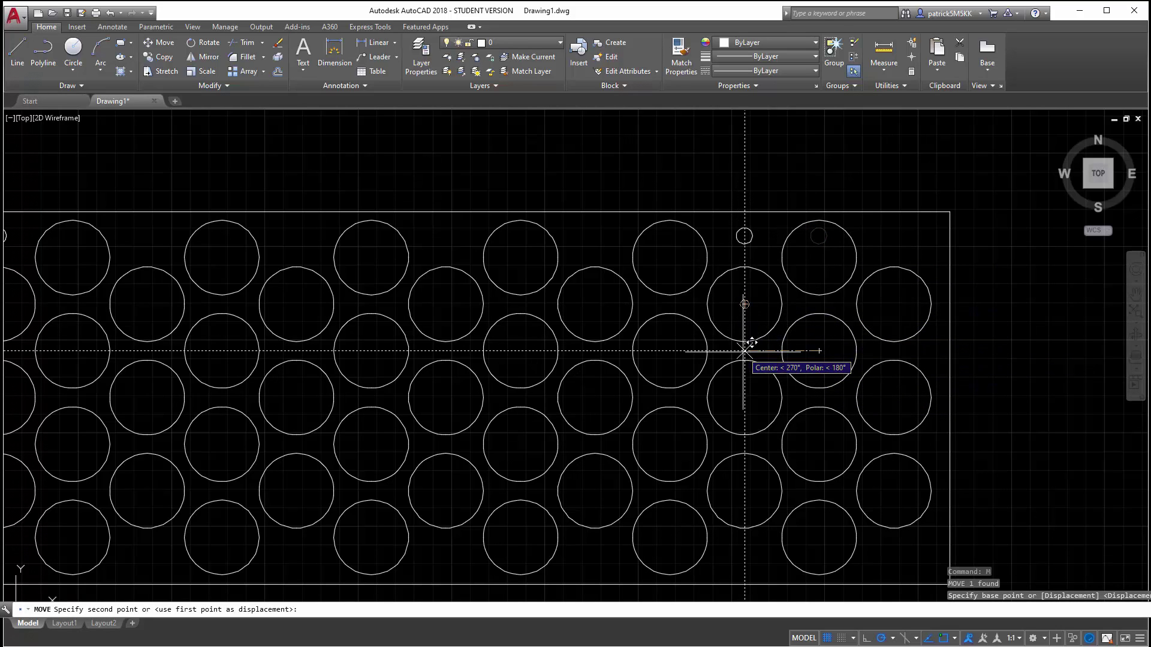
click(744, 351)
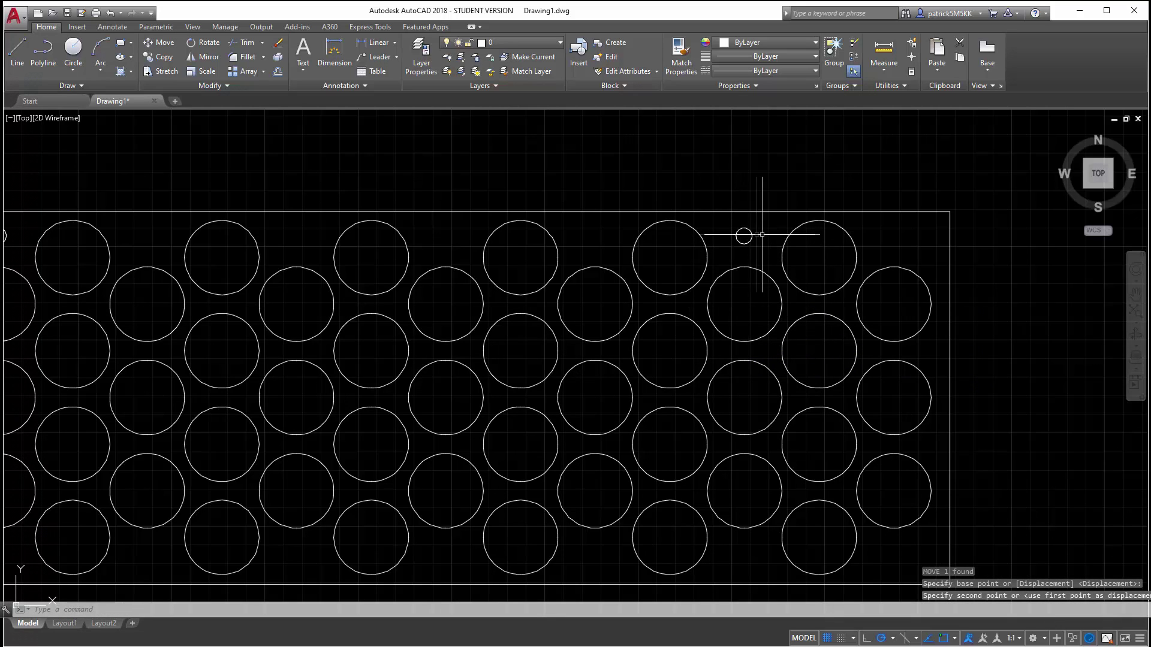
Verify the hole sits 5.5000 from the top-right corner with a linear dimension, then erase it.
click(378, 42)
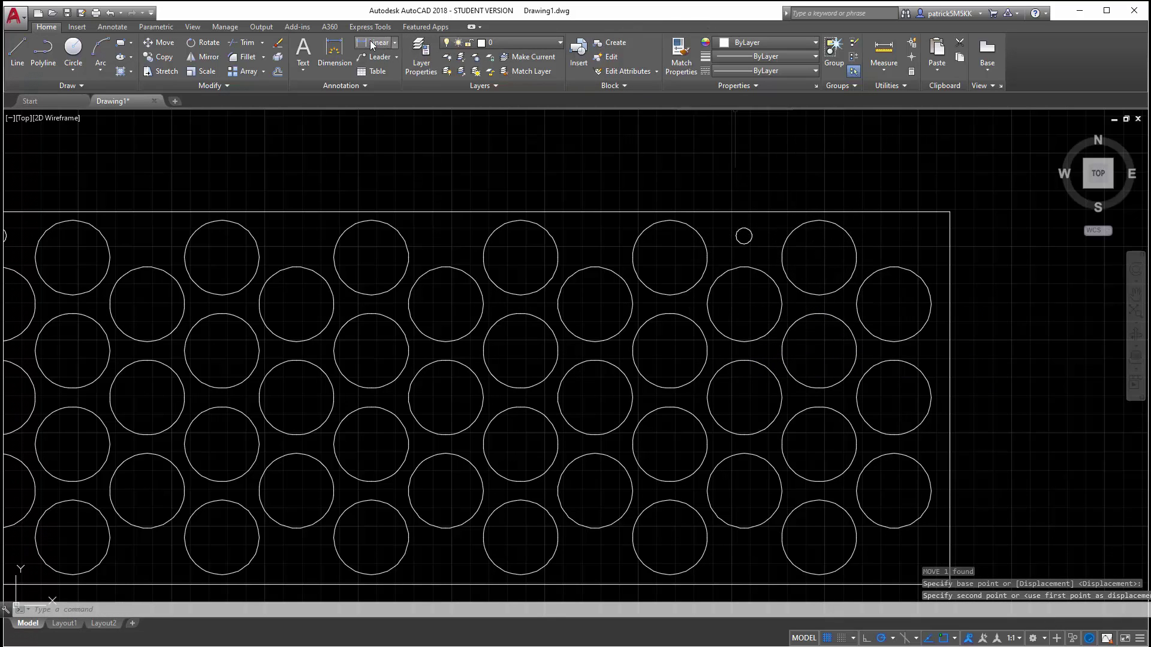
scroll(839, 234, down, 1)
click(744, 237)
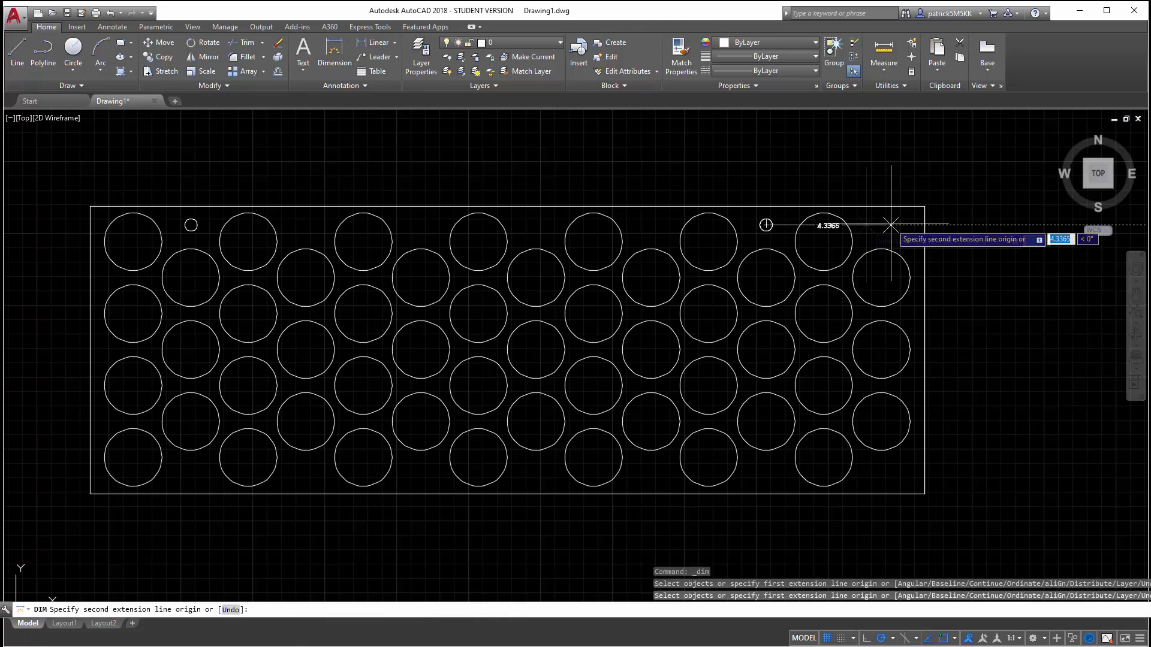
click(923, 225)
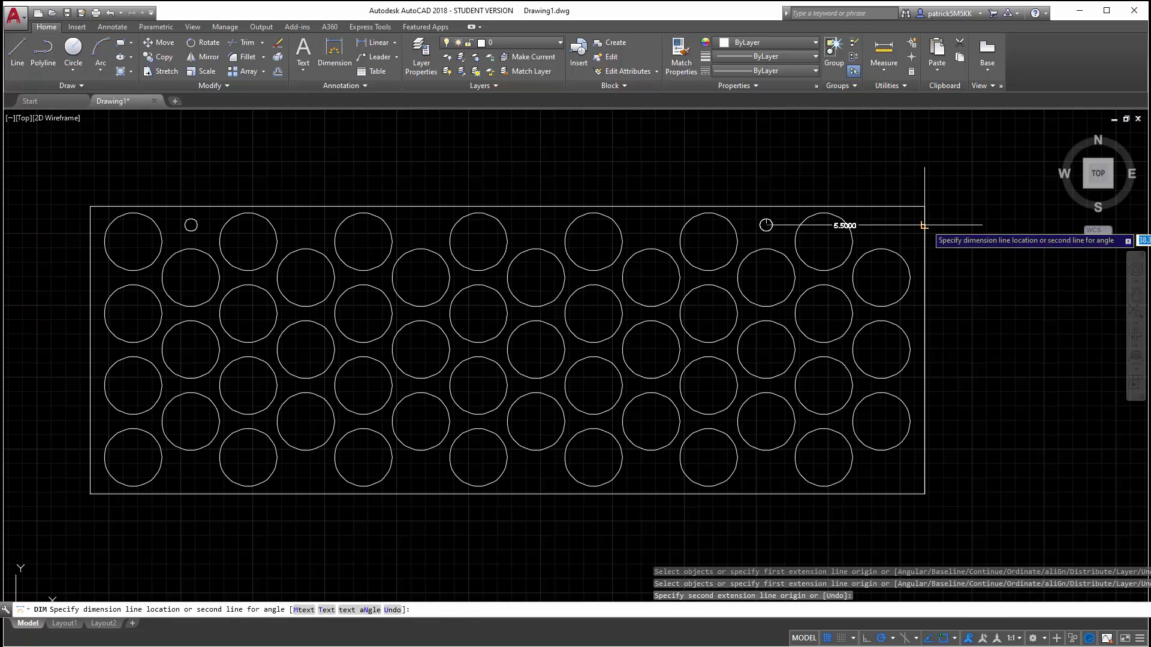
click(881, 185)
scroll(851, 203, up, 2)
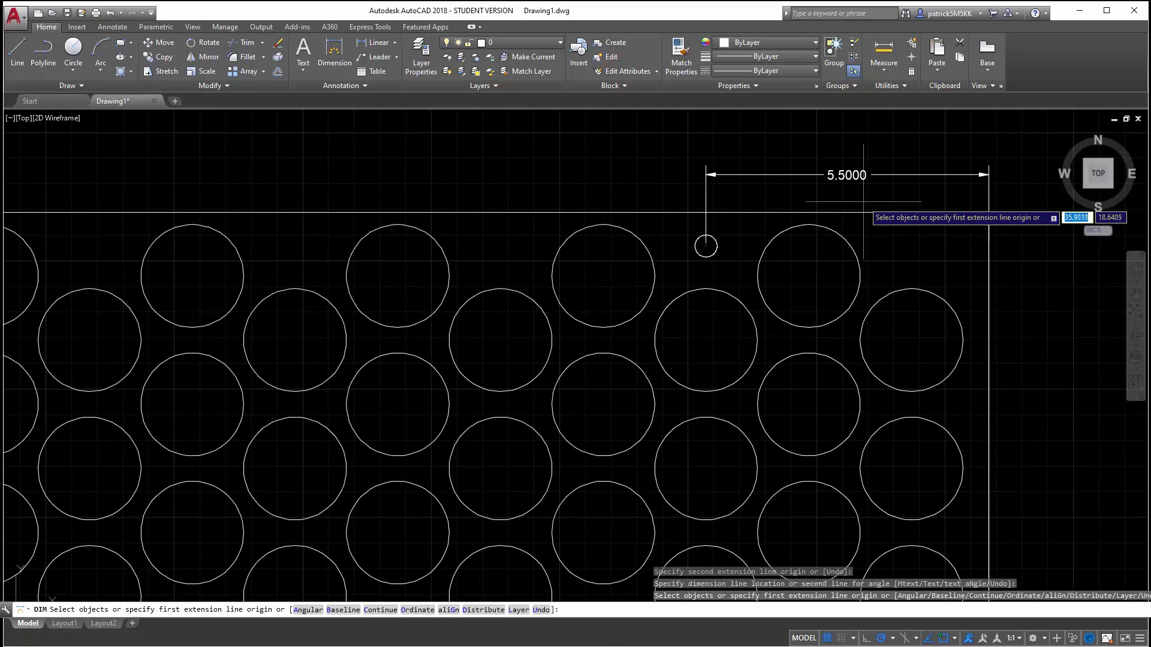
scroll(863, 213, up, 1)
scroll(863, 214, down, 2)
key(Escape)
key(Escape)
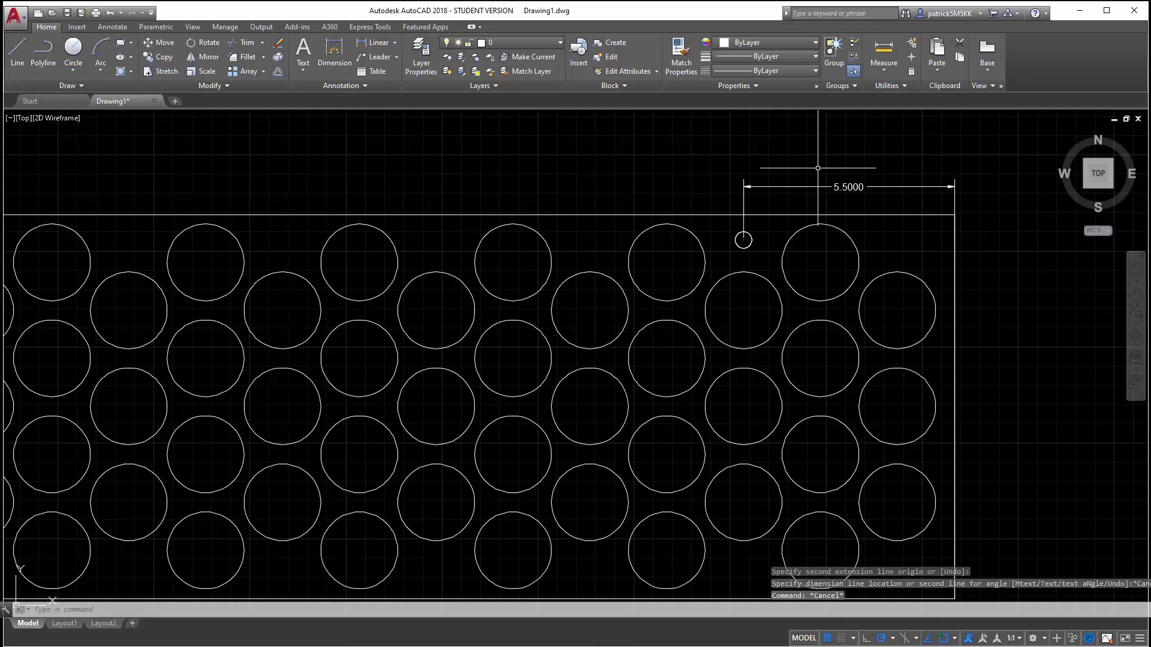
drag(844, 190, 935, 228)
key(Delete)
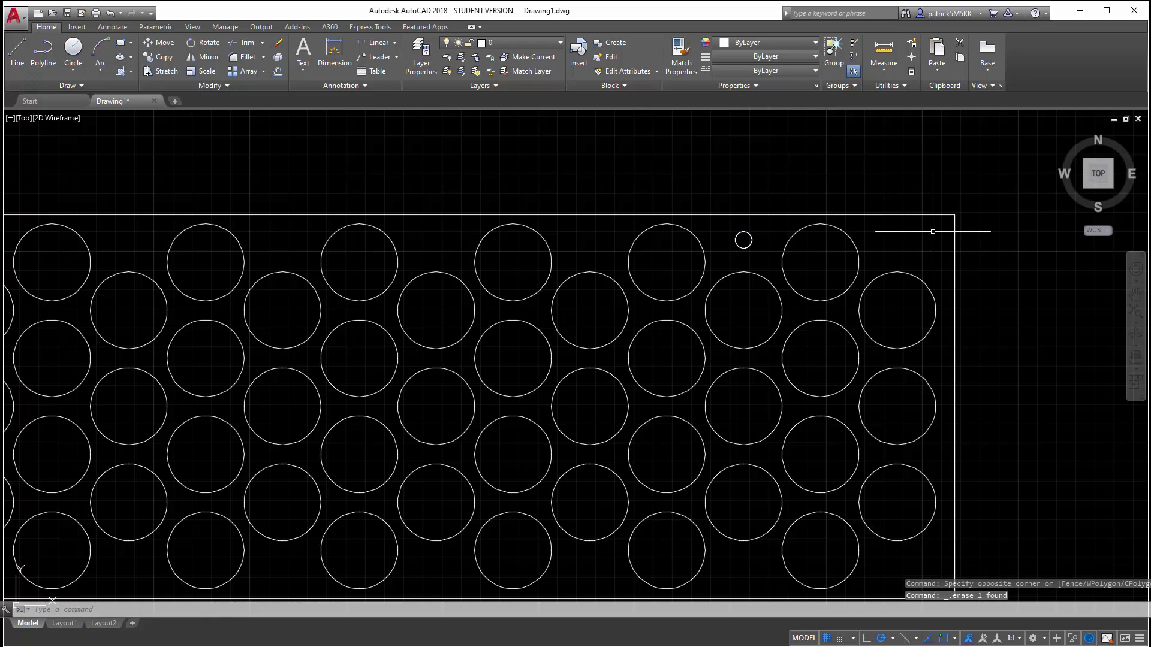
scroll(869, 234, down, 3)
Mirror both top small holes across the horizontal line through the left-edge midpoint, keeping the originals.
click(811, 237)
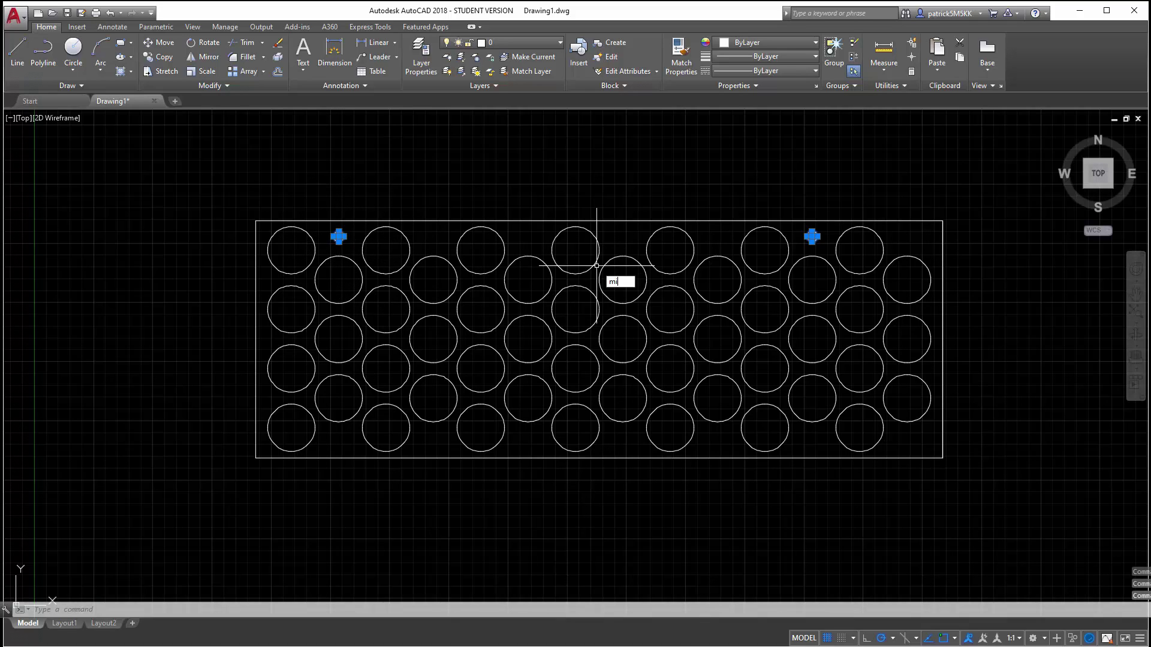
key(Return)
click(255, 339)
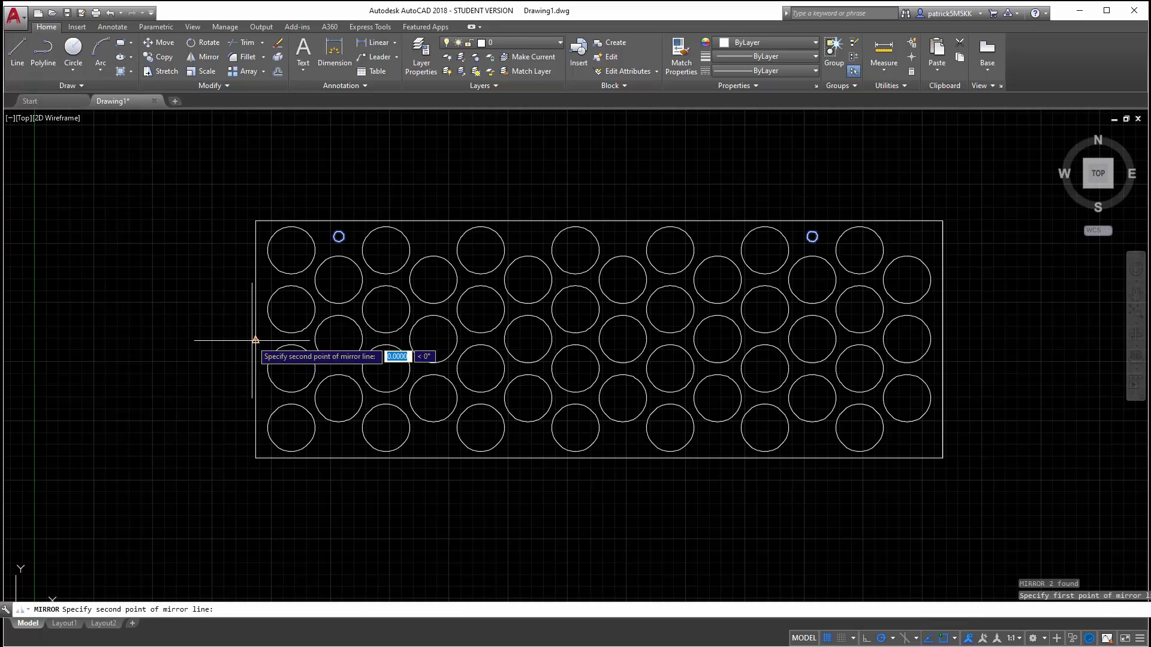
click(1005, 340)
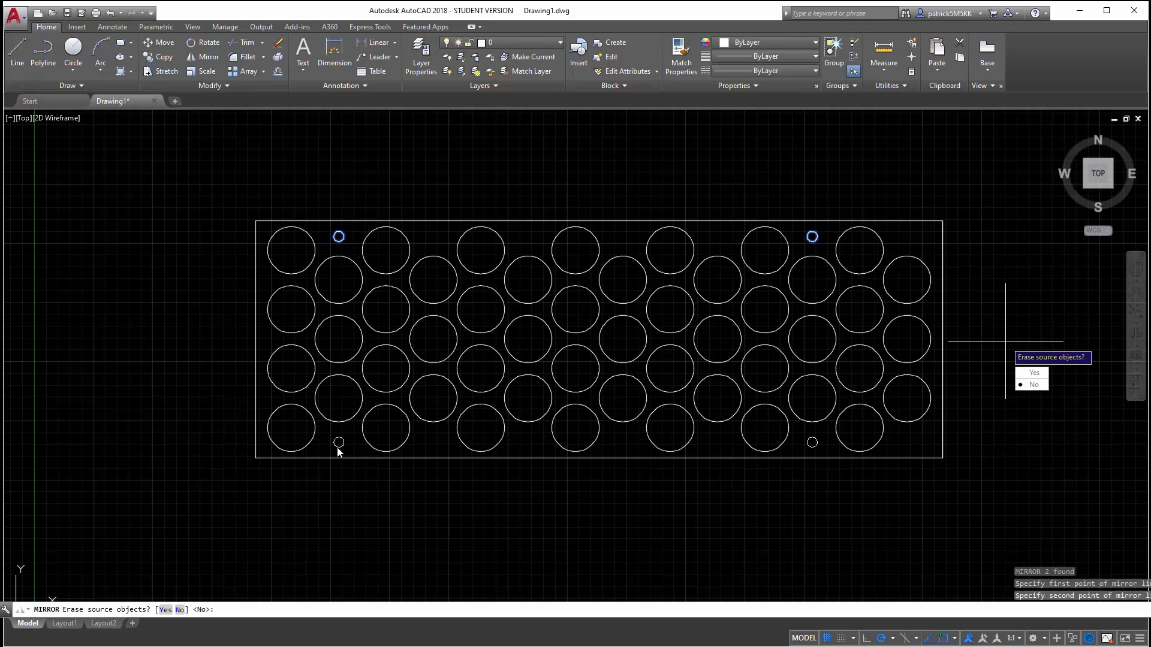
key(Return)
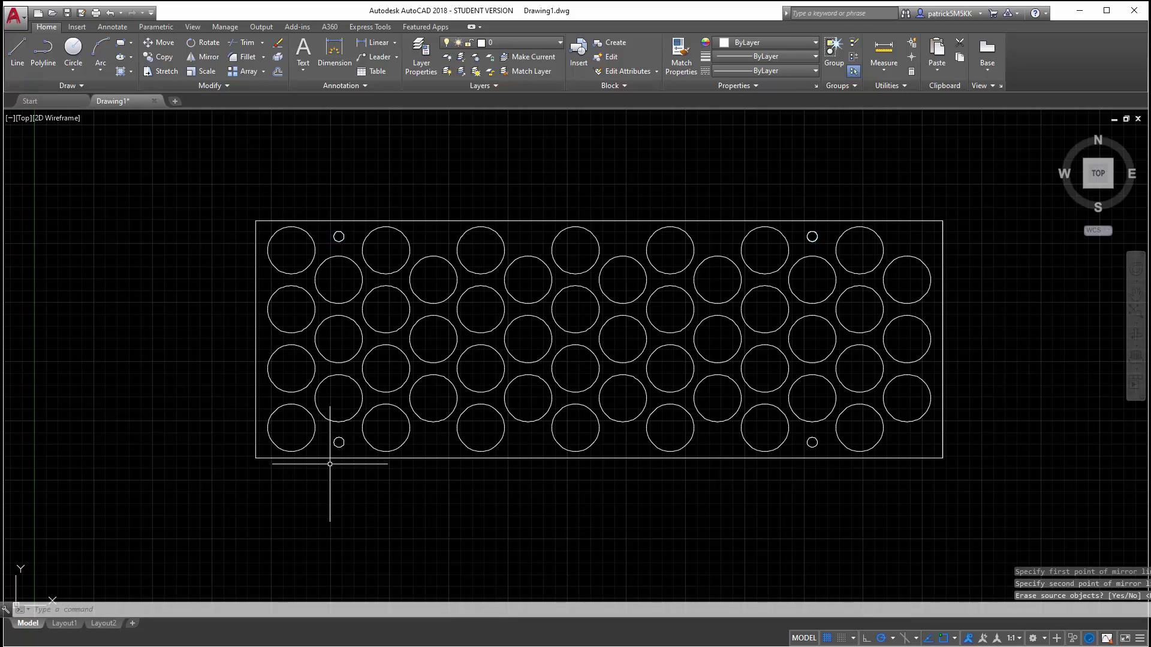
scroll(330, 464, up, 3)
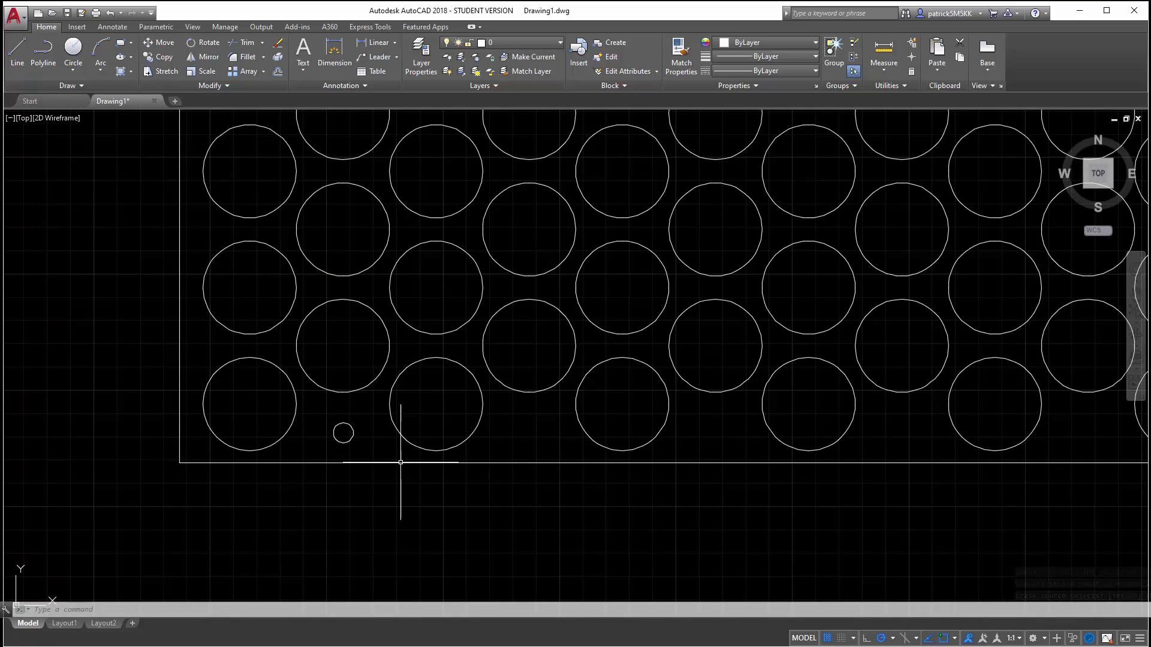
Offset the panel's bottom edge 0.75 upward to create the lower border line.
text(l)
key(Return)
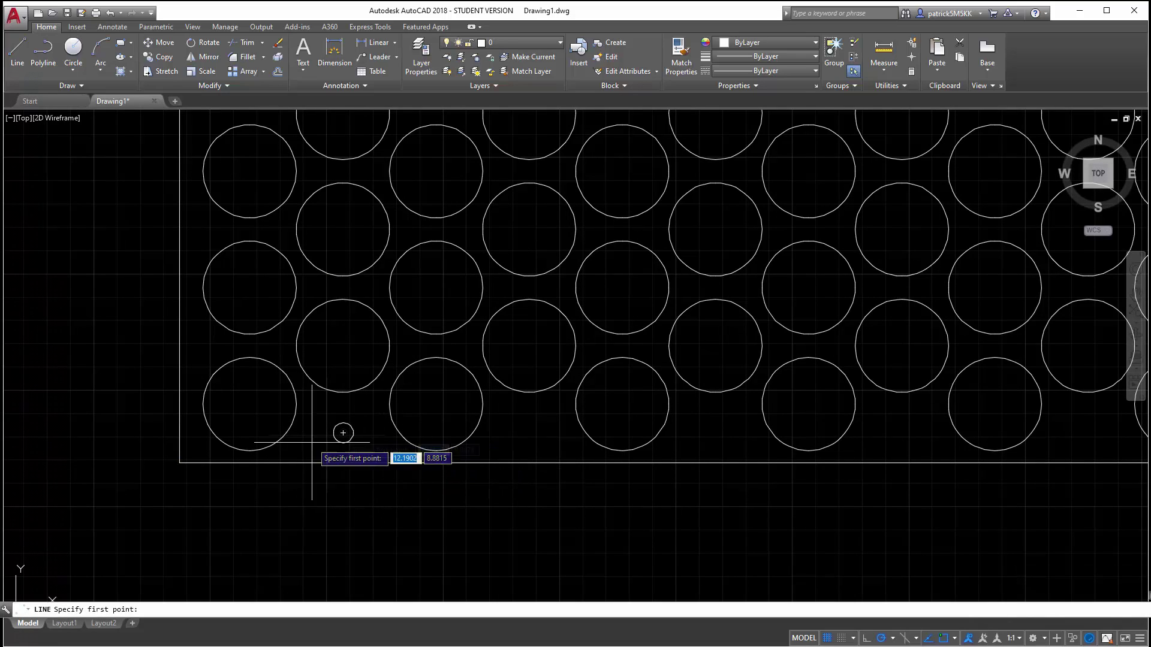
key(Escape)
text(o)
key(Return)
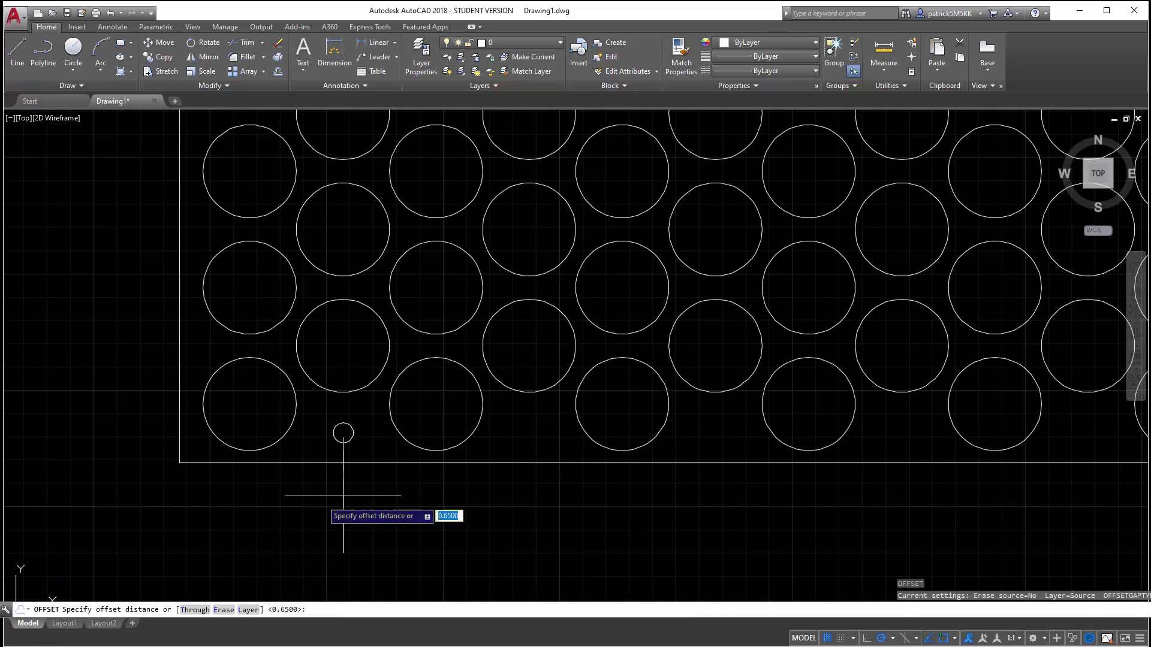
text(.75)
key(Return)
click(380, 462)
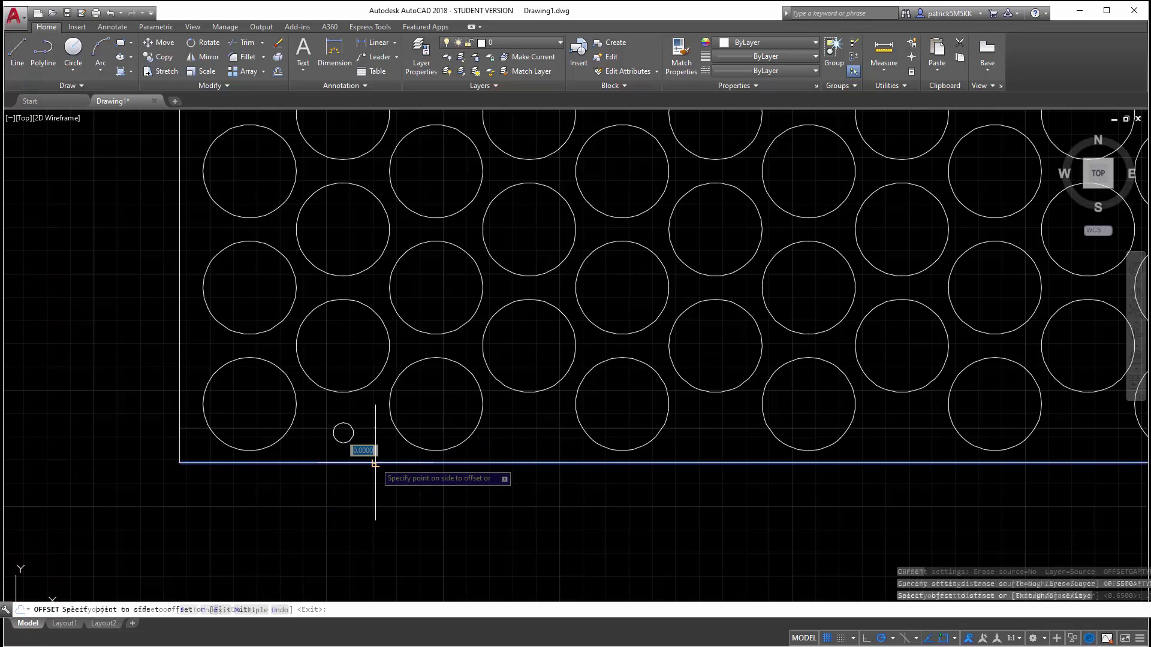
click(375, 429)
scroll(335, 551, down, 2)
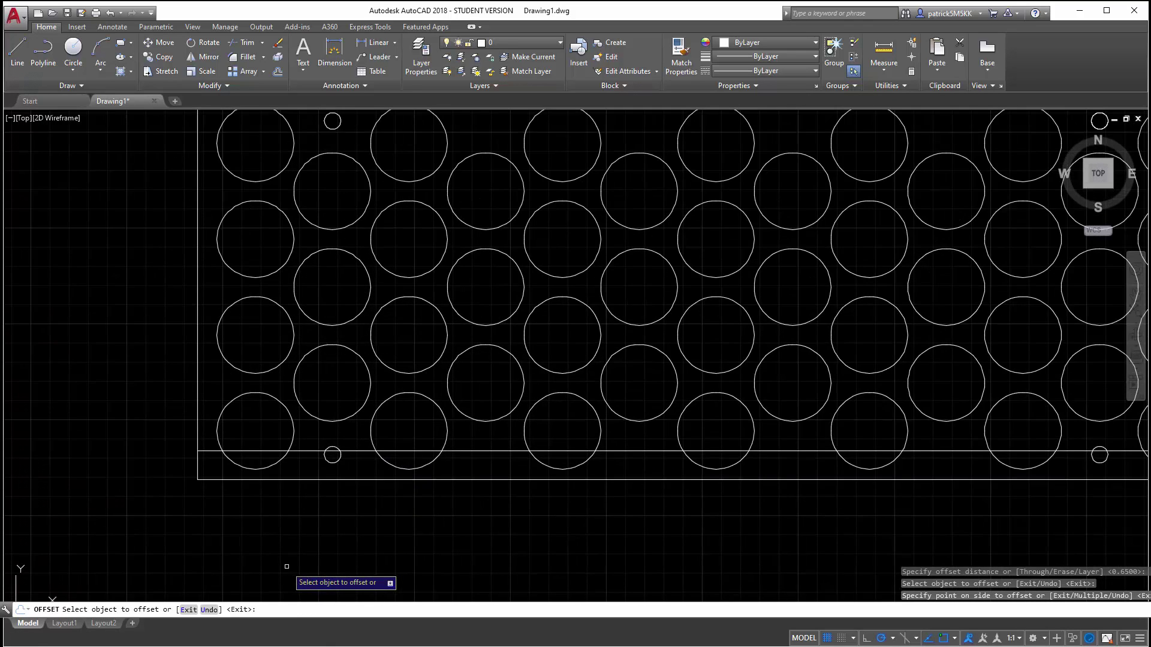
key(Return)
Snap the bottom-left small hole onto the lower border line, then move it 0.7 straight up.
key(Return)
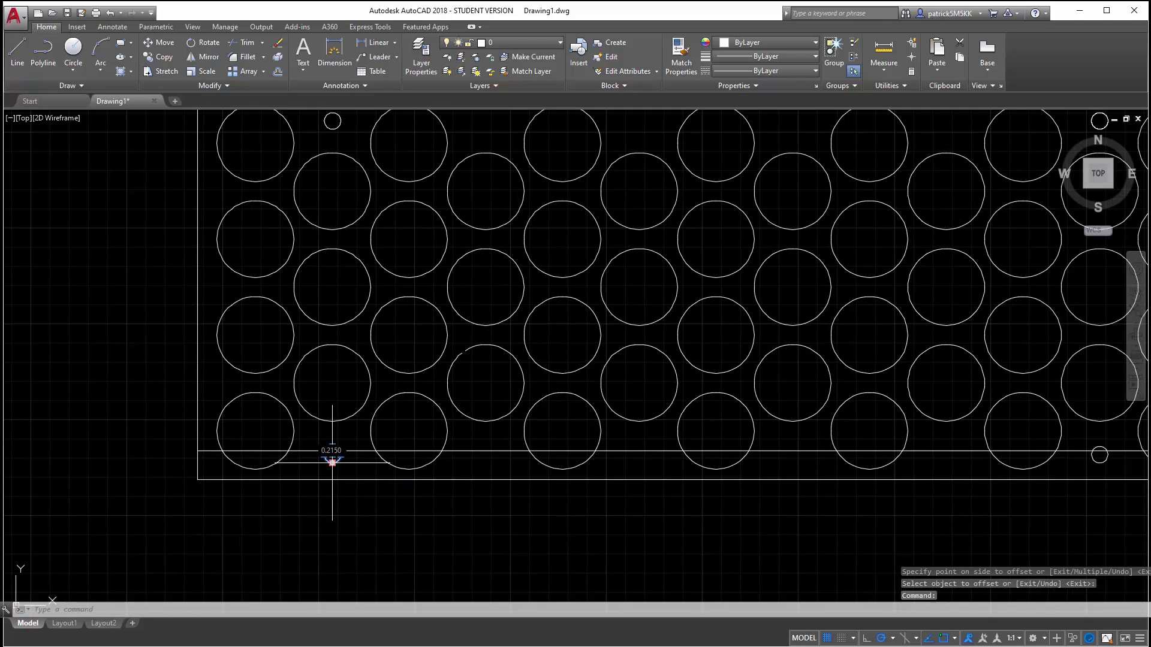
text(m)
key(Return)
scroll(331, 455, up, 3)
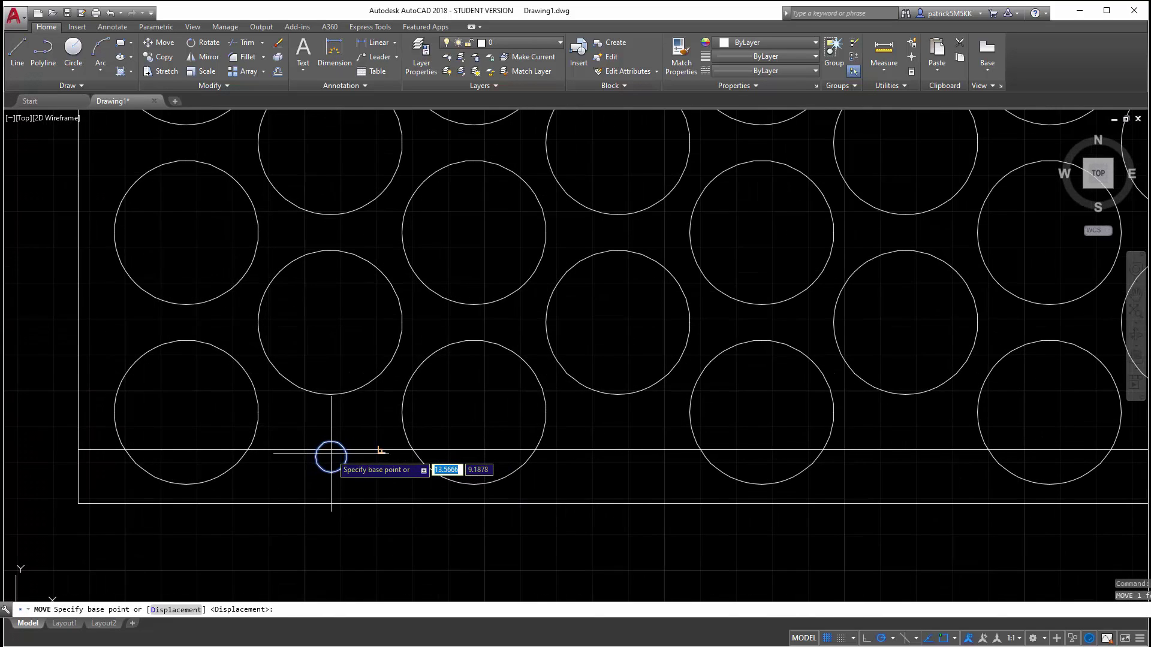
click(331, 457)
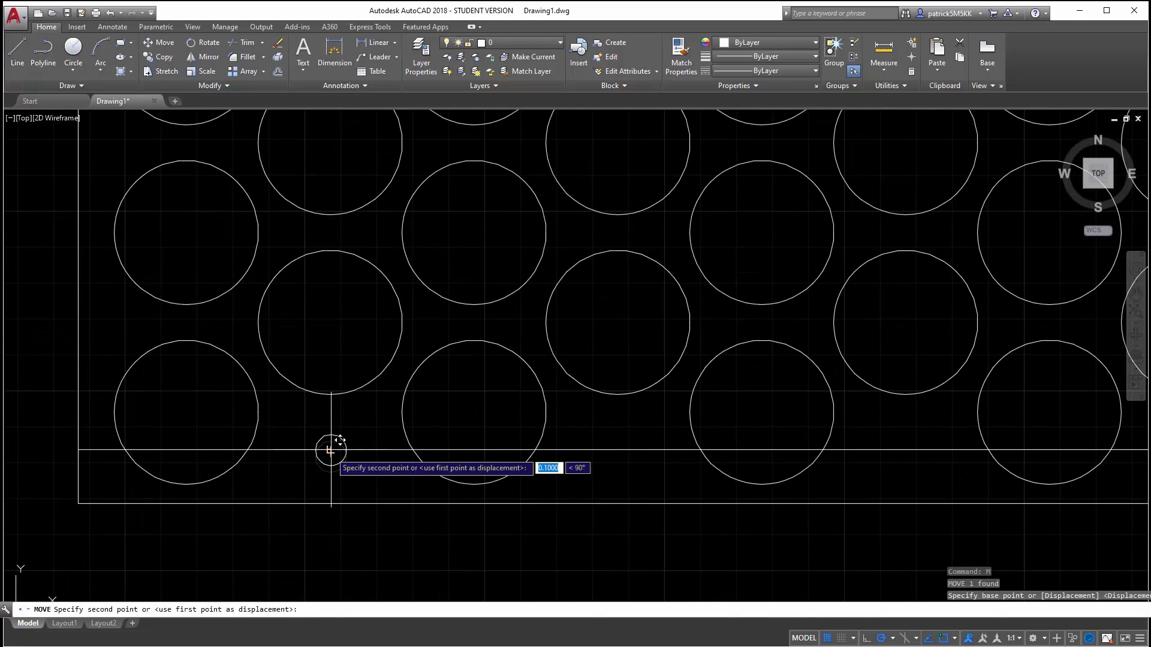
click(329, 452)
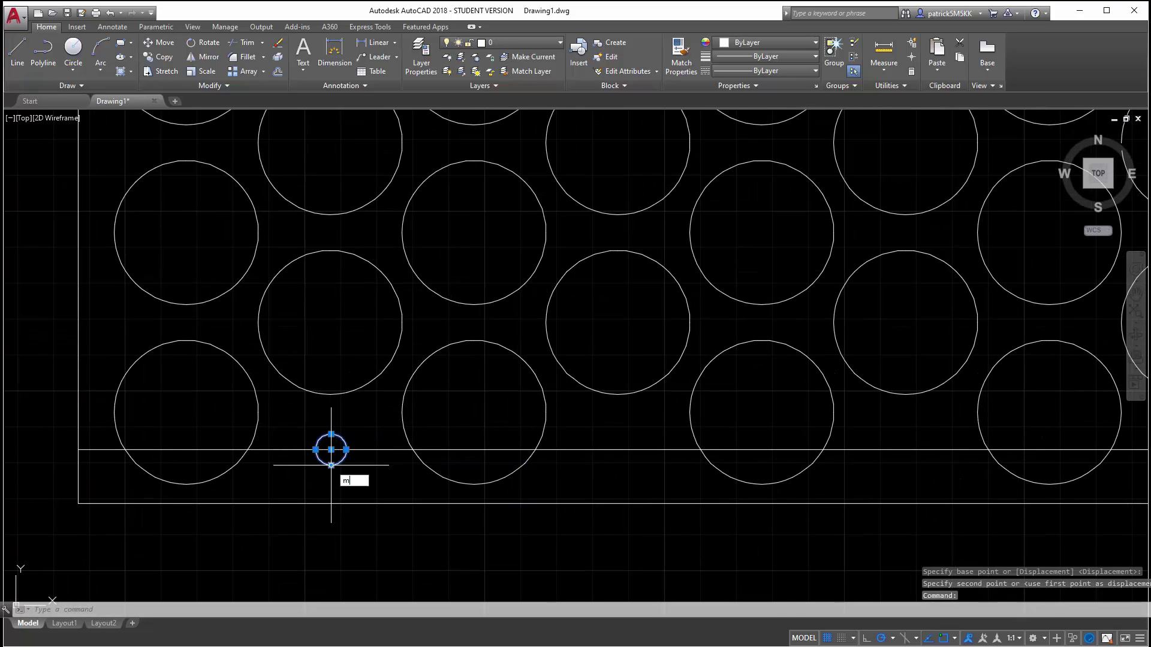
text(m)
key(Return)
click(284, 483)
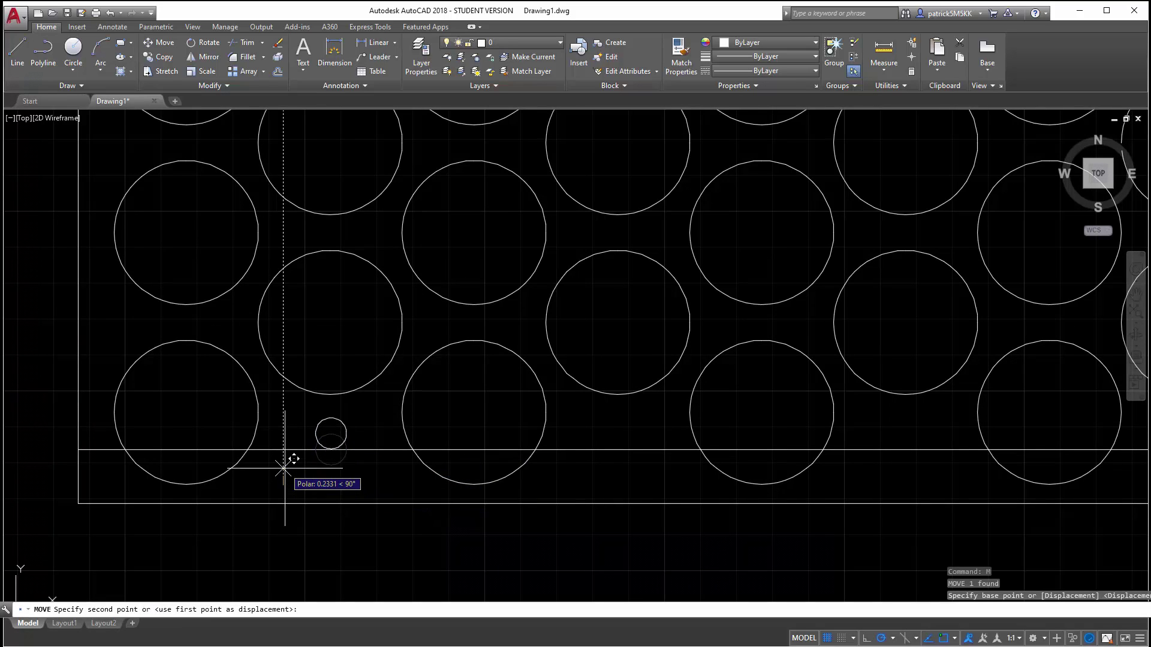
text(.7)
key(Return)
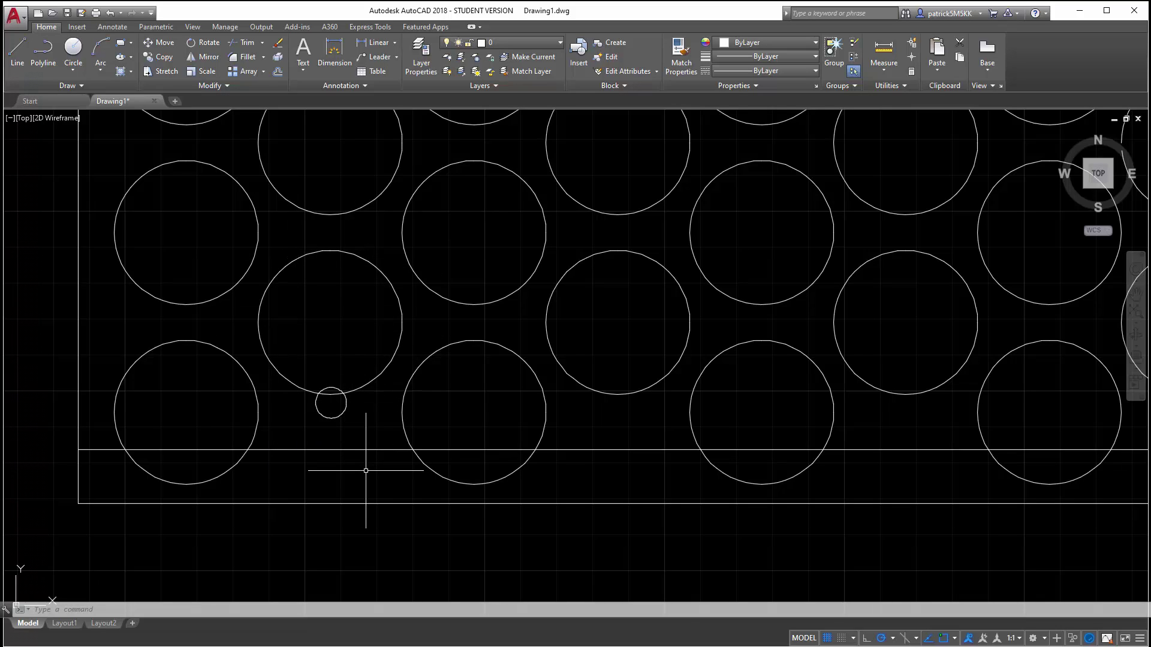
Draw a vertical line across the bottom border strip beside the small hole.
key(Return)
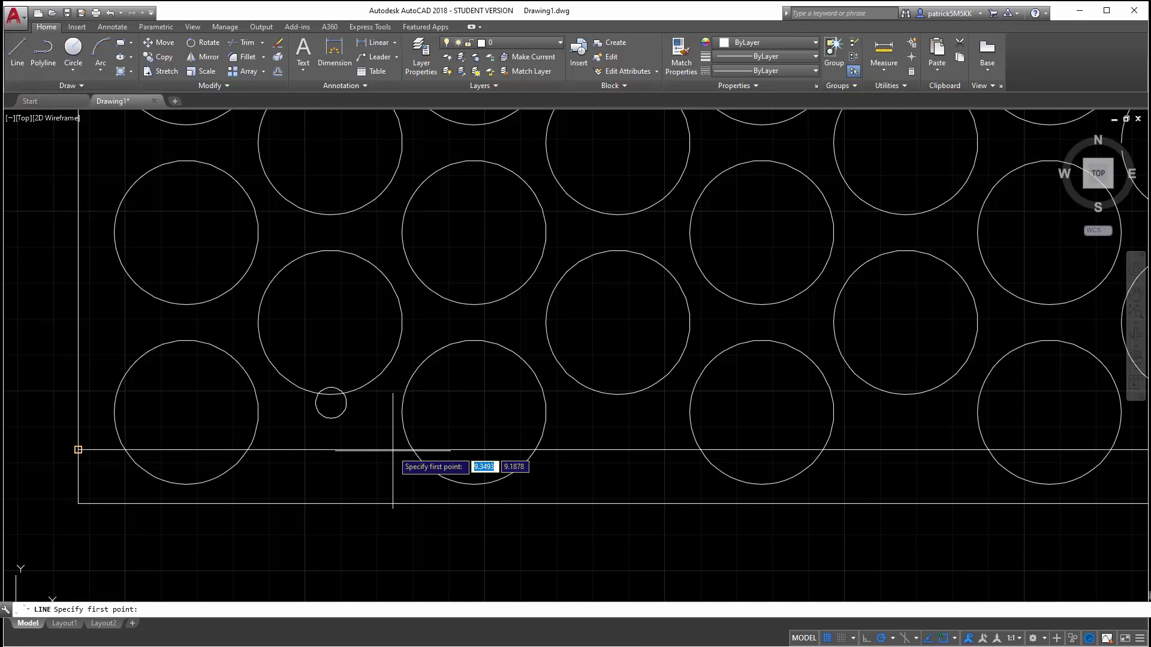
click(392, 538)
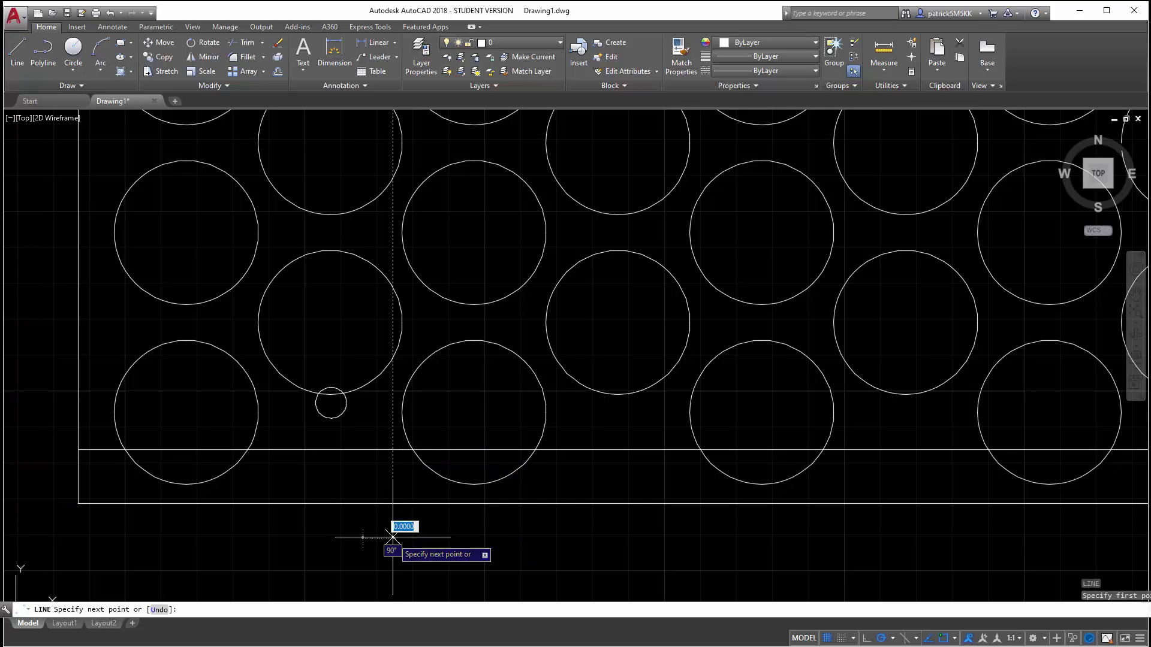
click(391, 424)
key(Return)
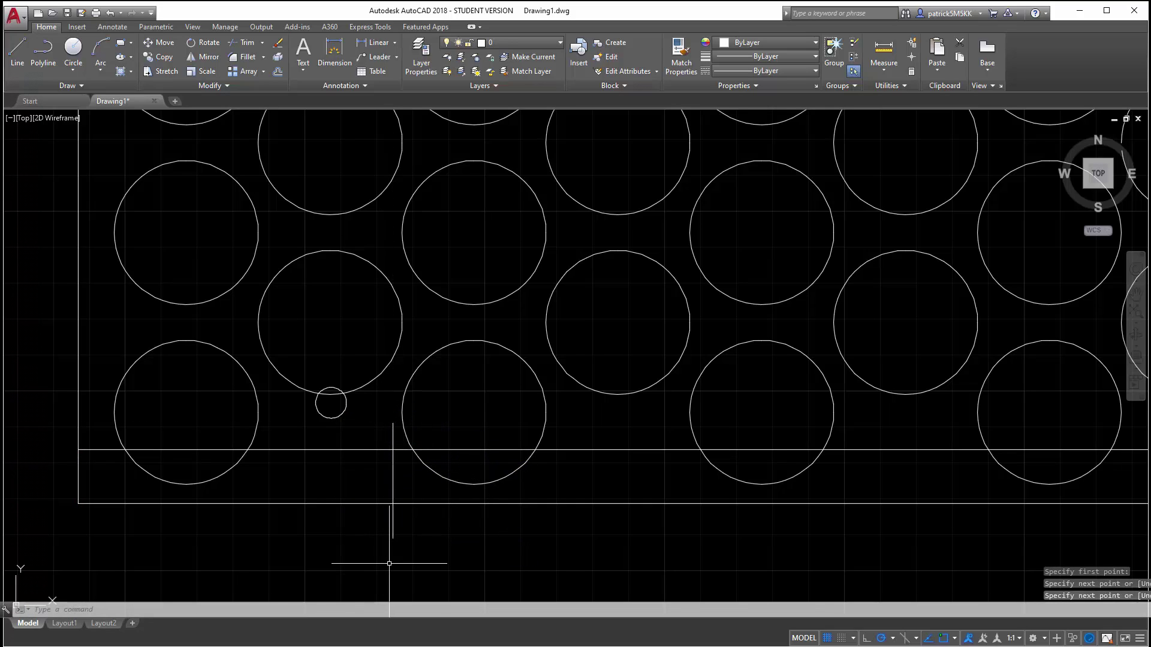
Mirror that line about the vertical axis through the small circle's centre, keeping the original.
click(398, 540)
click(372, 521)
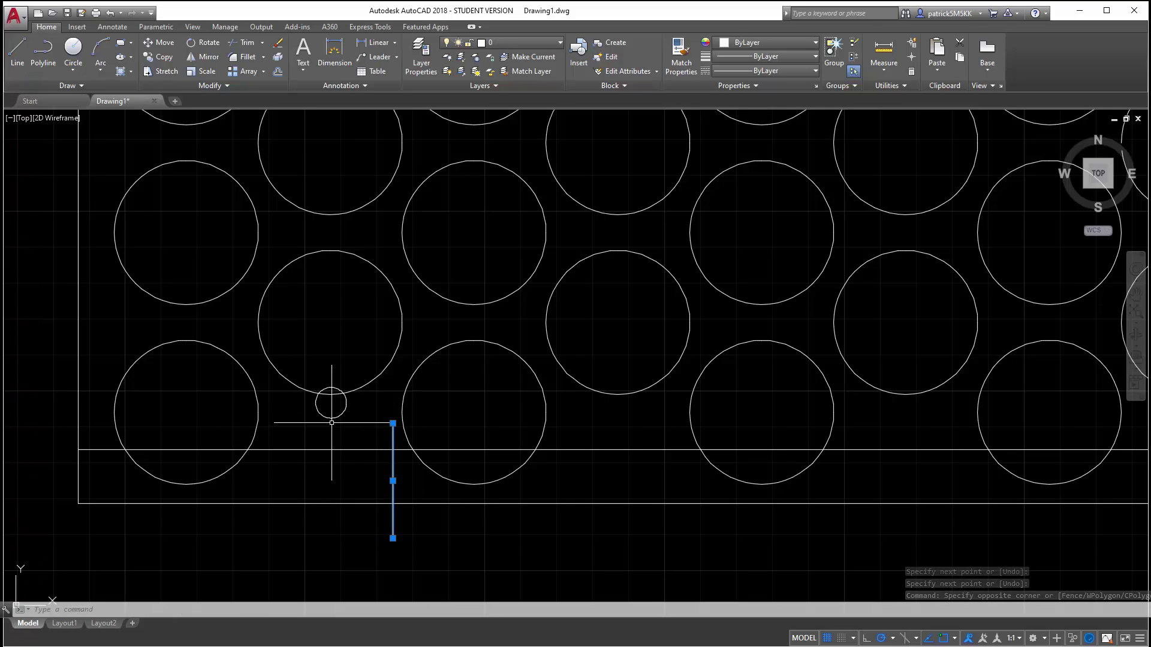
text(mi)
key(Return)
click(330, 403)
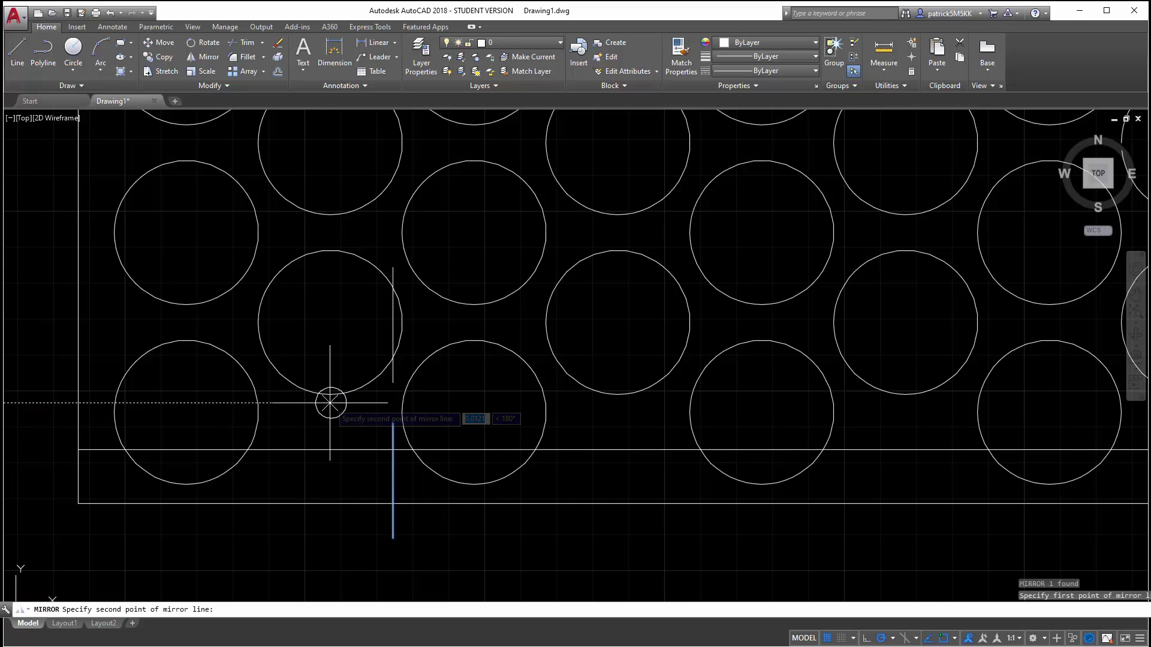
click(331, 523)
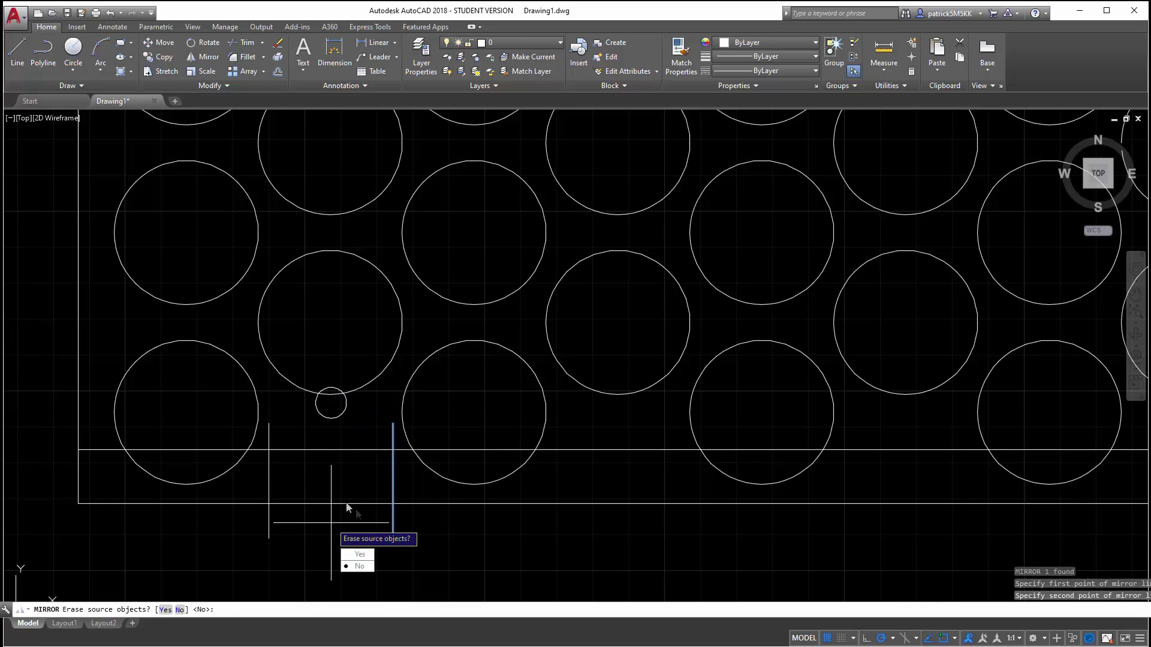
key(Return)
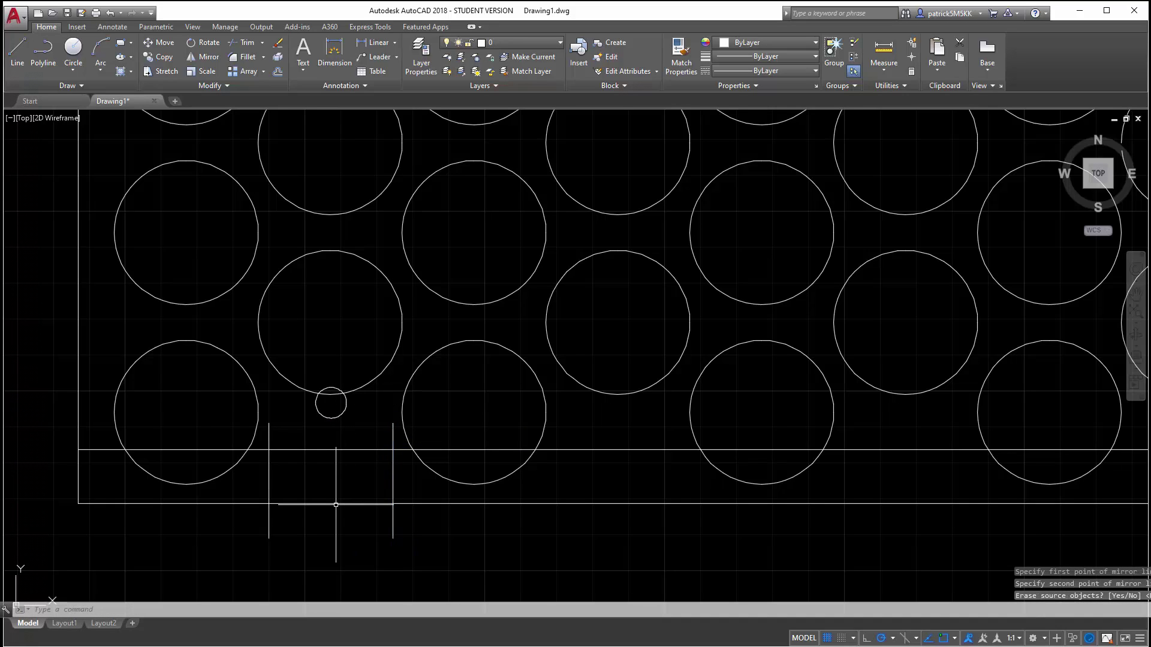
Trim the bottom edge and the line stubs between the two vertical lines to form the notch.
key(Return)
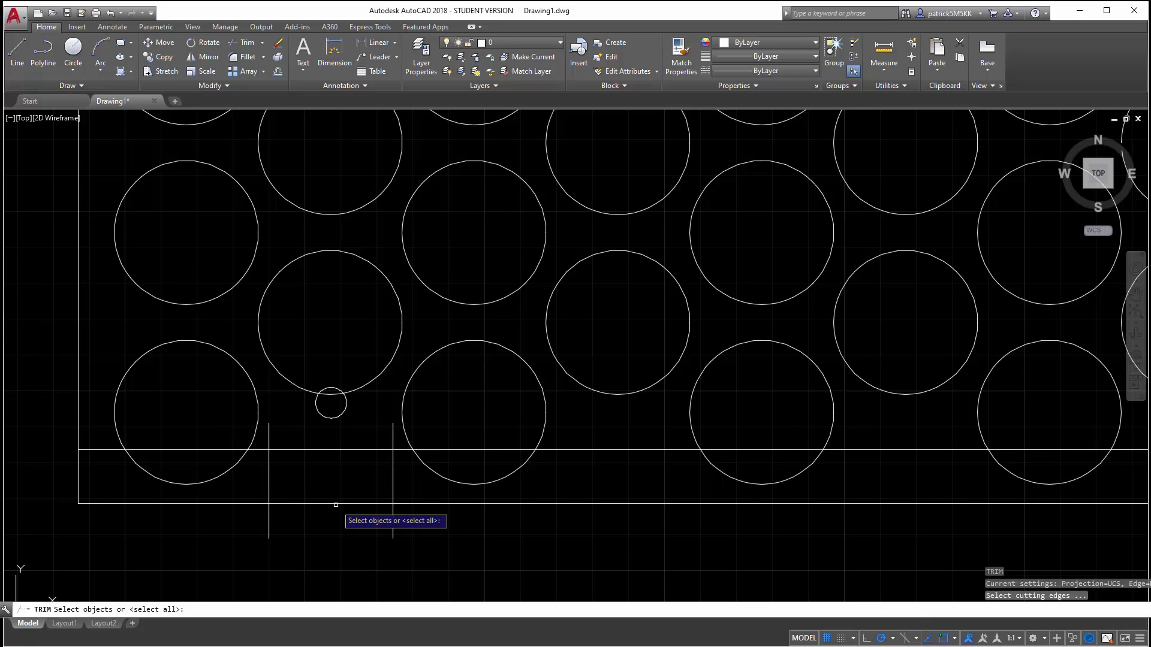
click(334, 504)
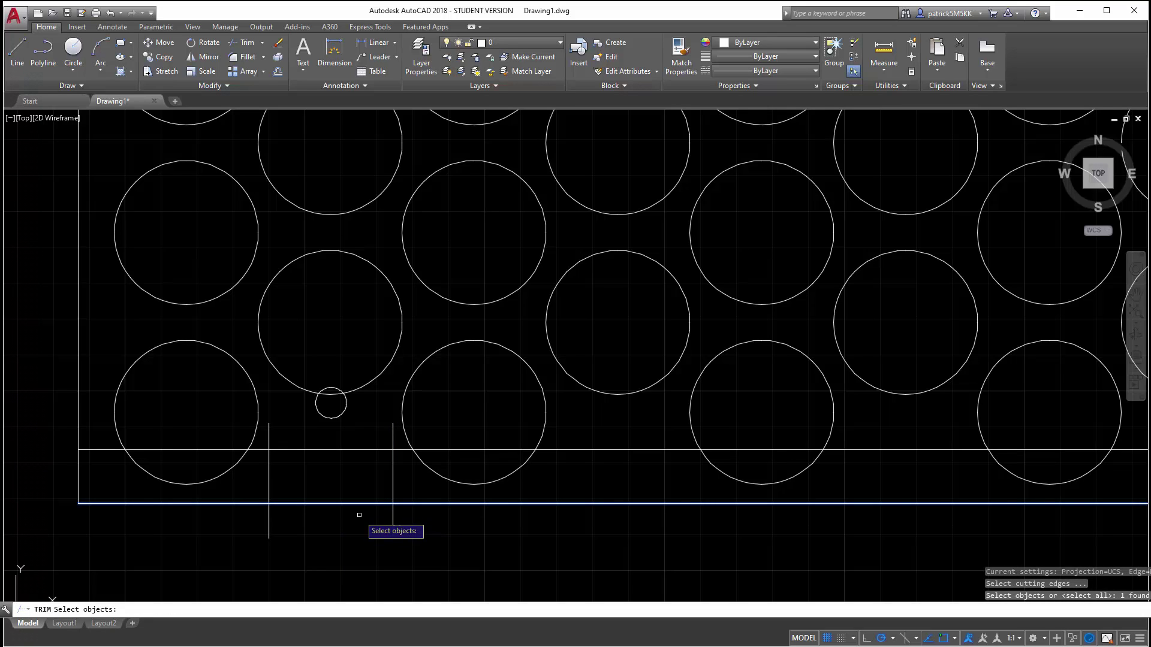
key(Escape)
key(Escape)
key(Return)
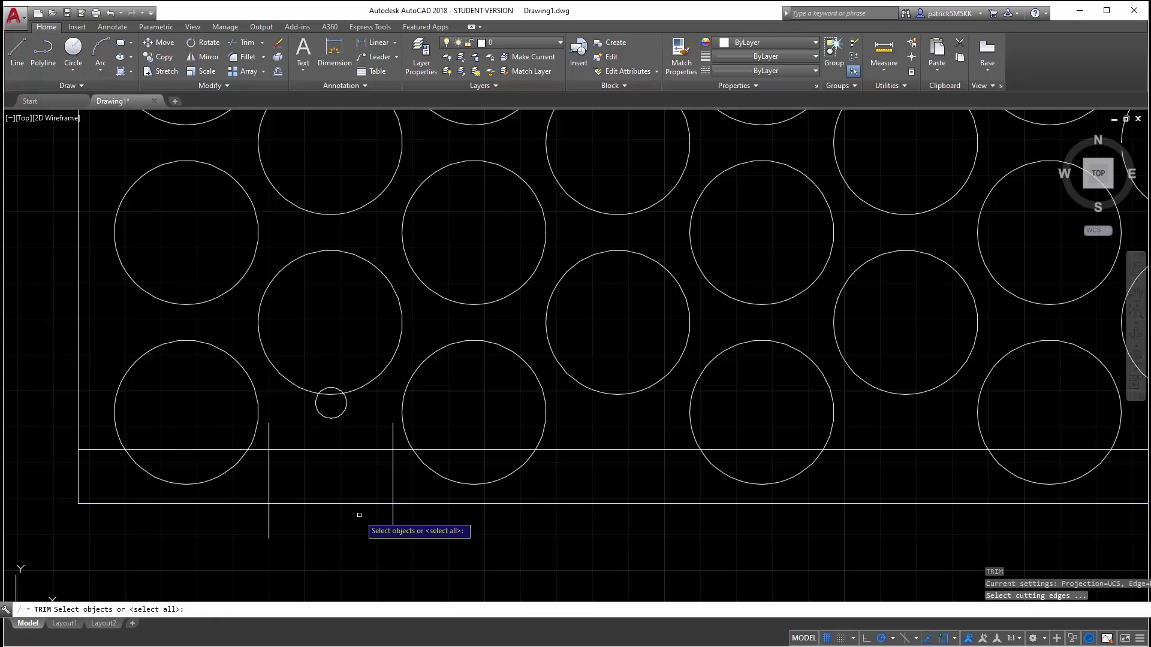
key(Return)
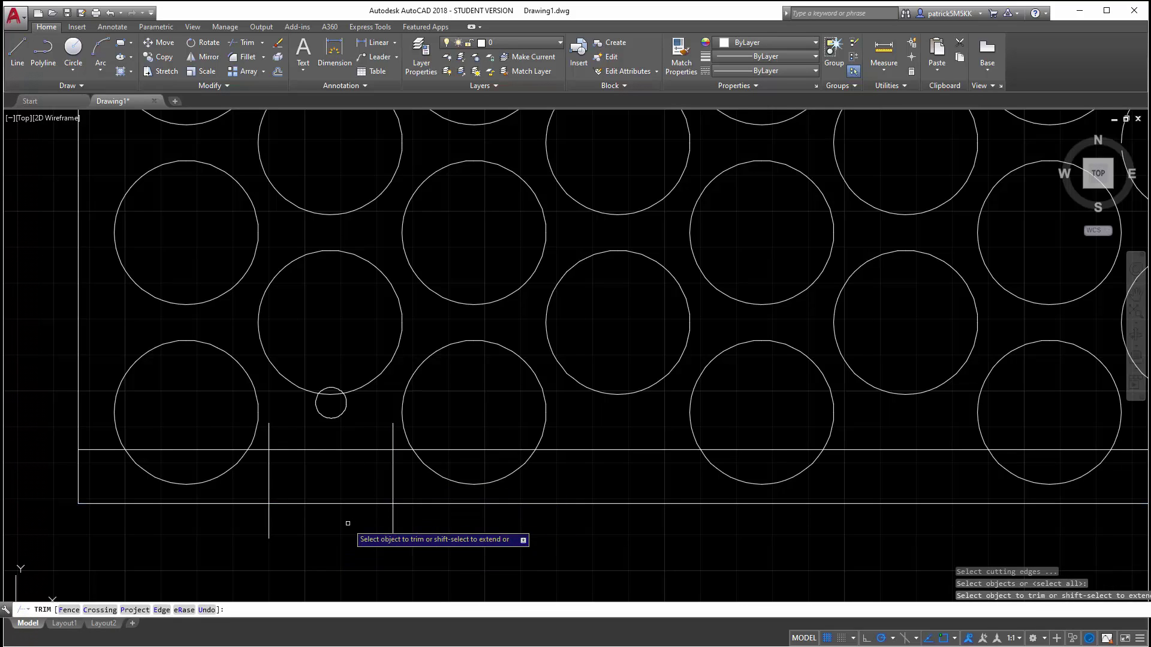
click(392, 529)
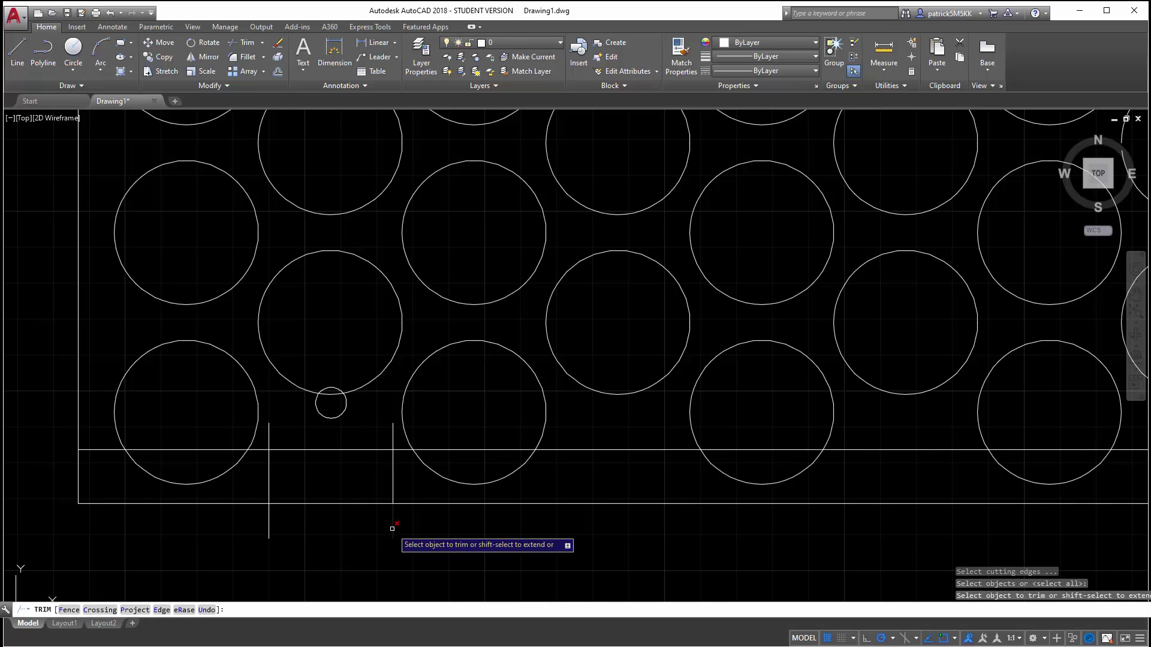
click(352, 504)
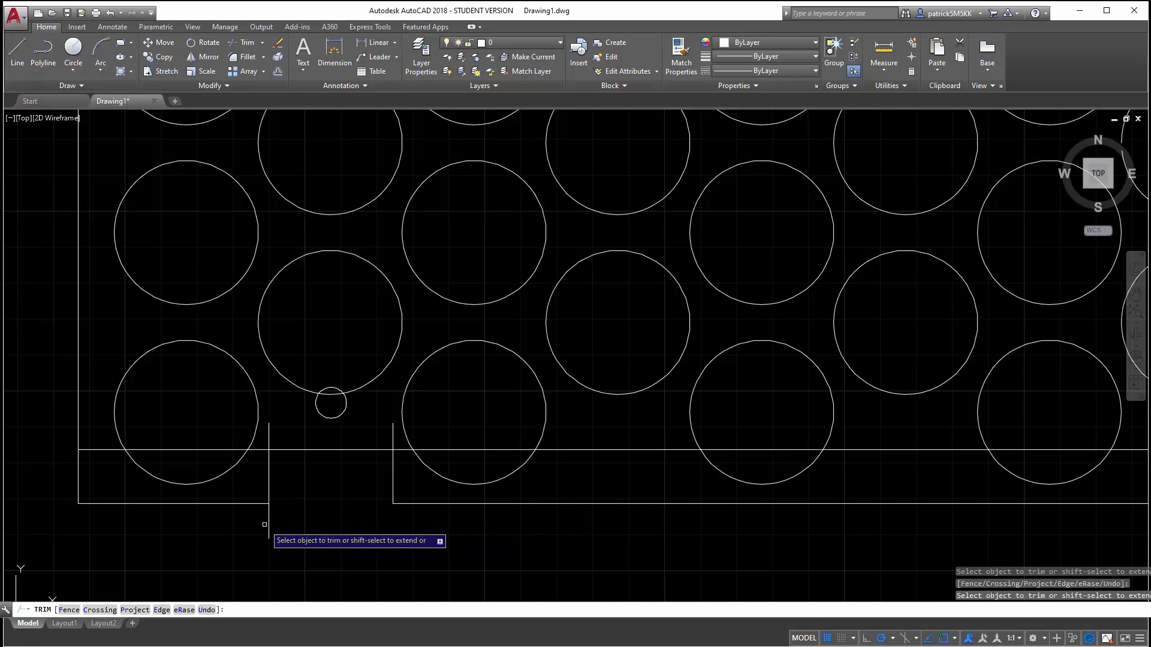
click(269, 437)
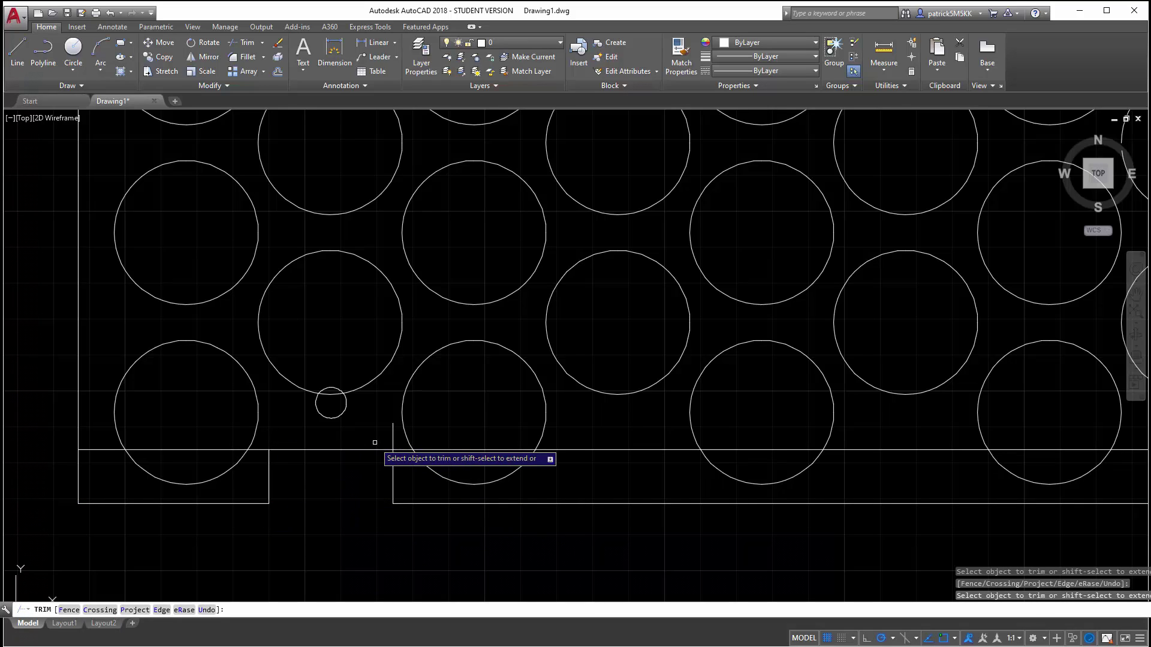
click(393, 440)
key(Return)
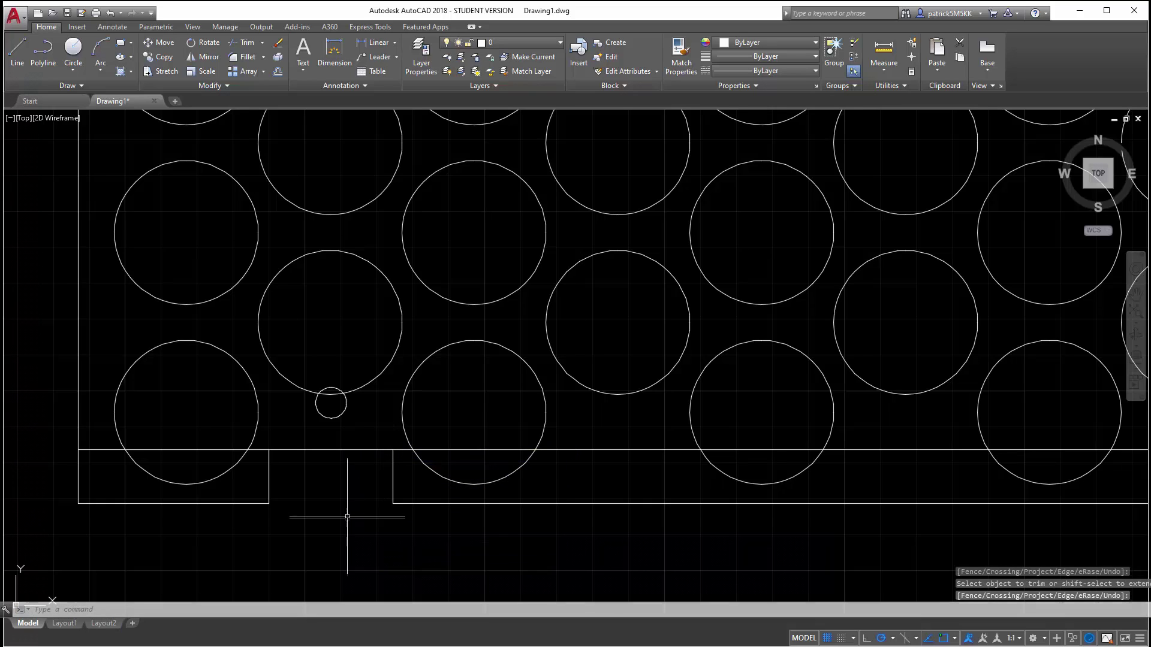
key(Return)
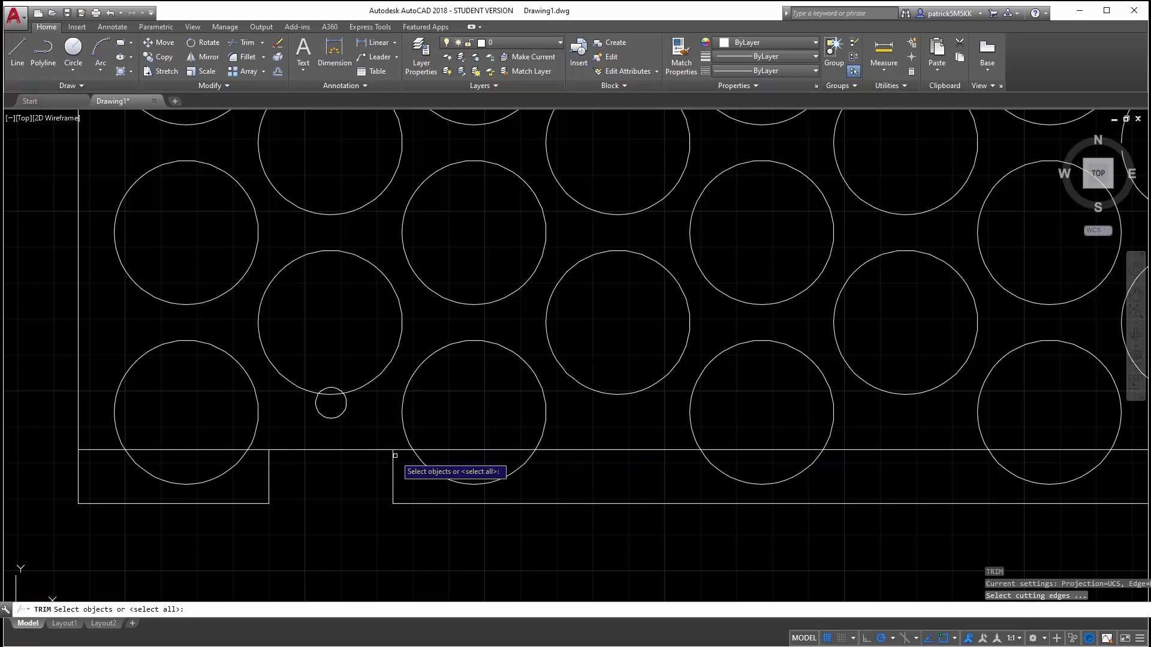
key(Escape)
scroll(211, 462, down, 4)
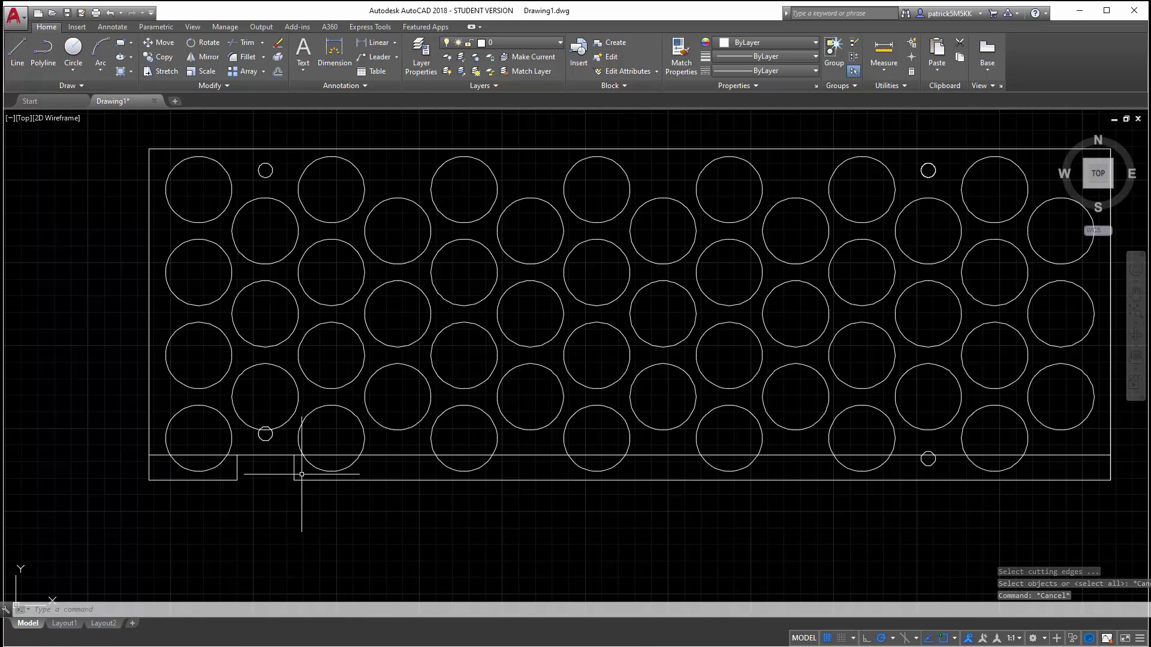
Draw a diagonal helper line between two neighbouring circle centres.
click(295, 471)
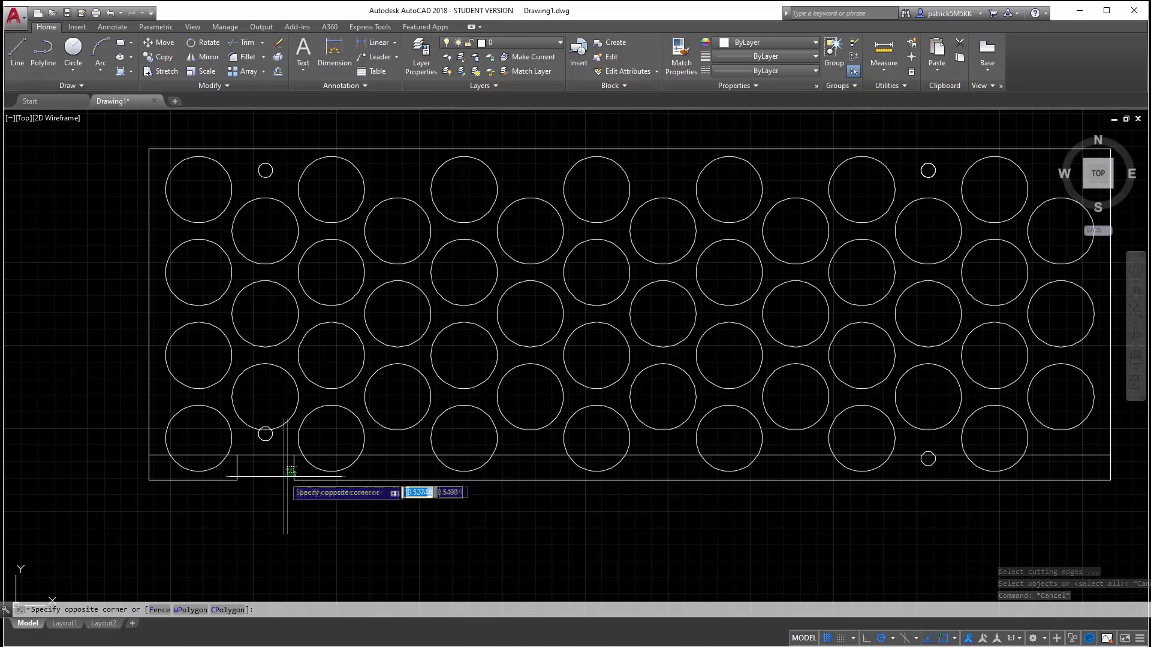
click(235, 477)
text(m)
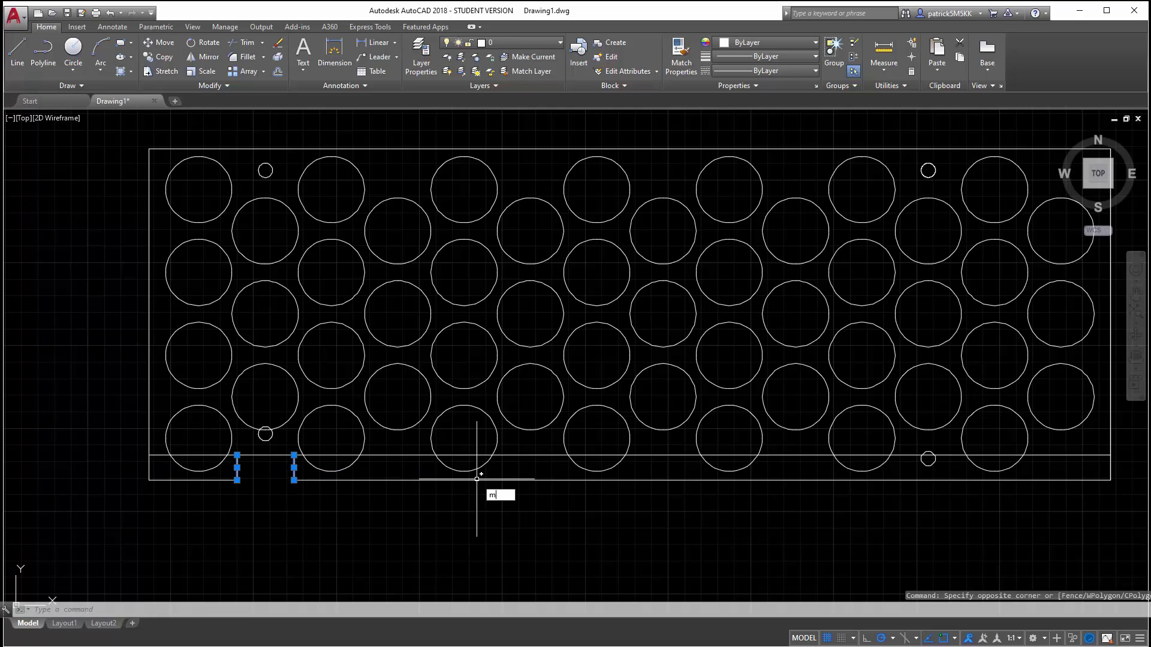
text(mi)
key(Return)
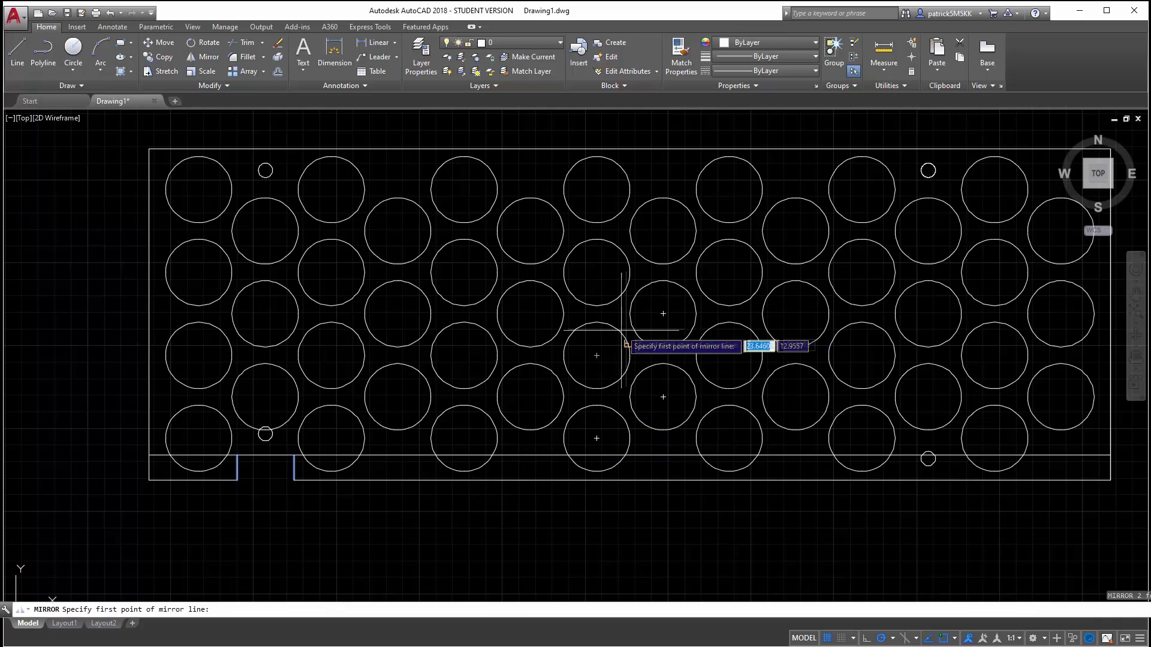
key(Escape)
text(l)
key(Return)
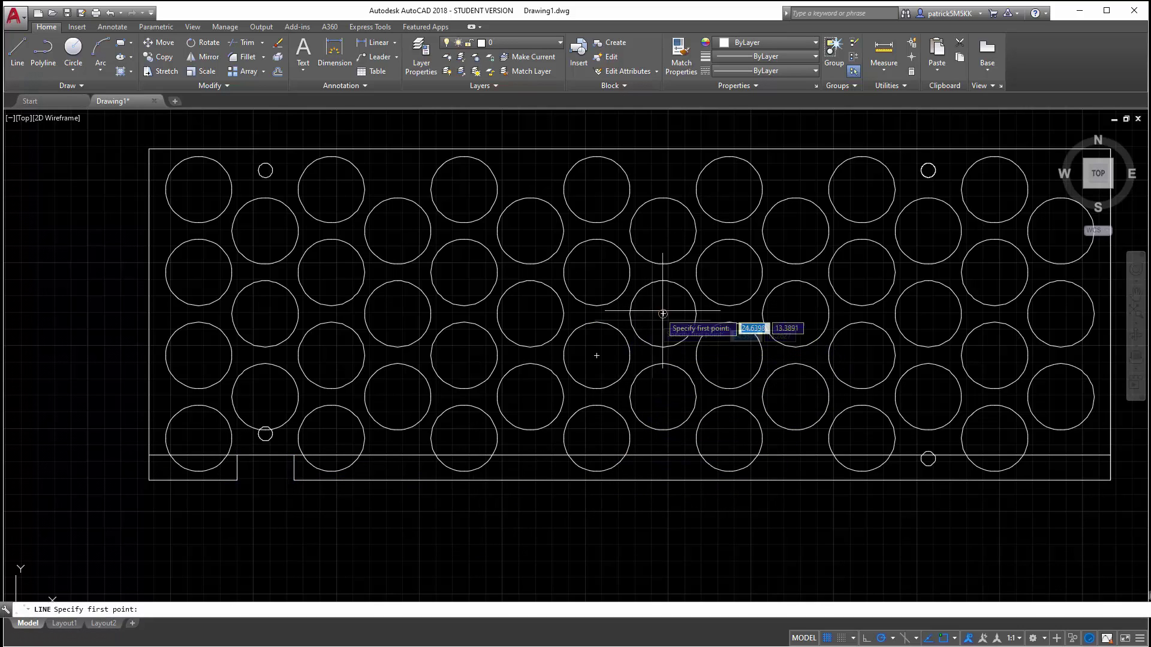
click(663, 314)
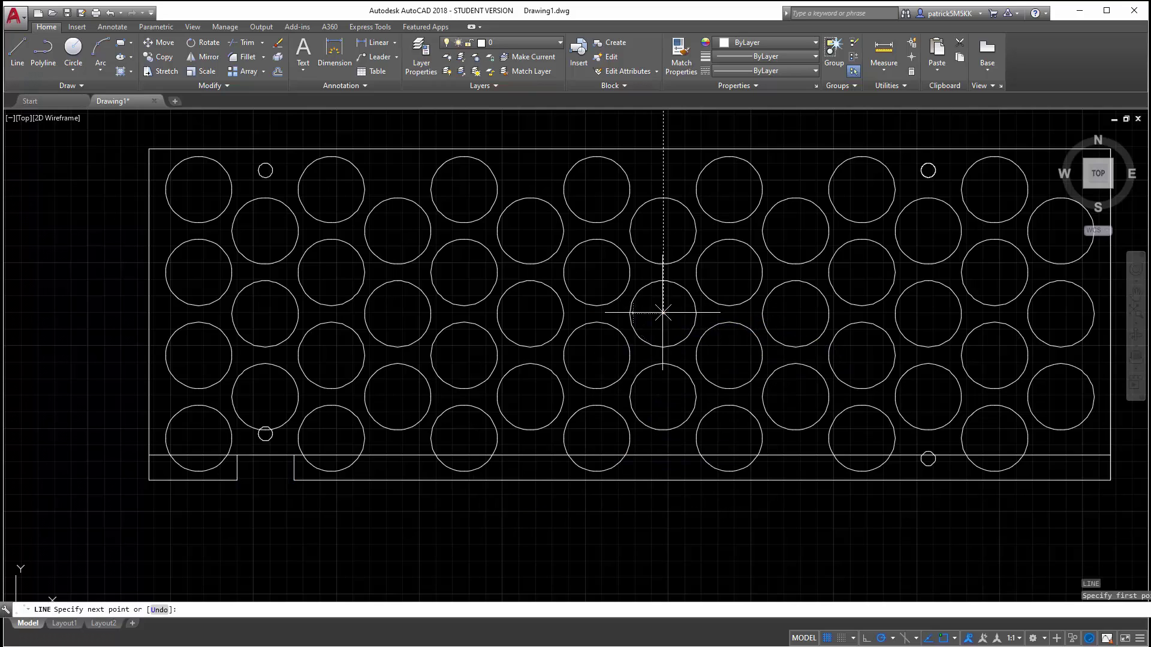
click(597, 356)
key(Escape)
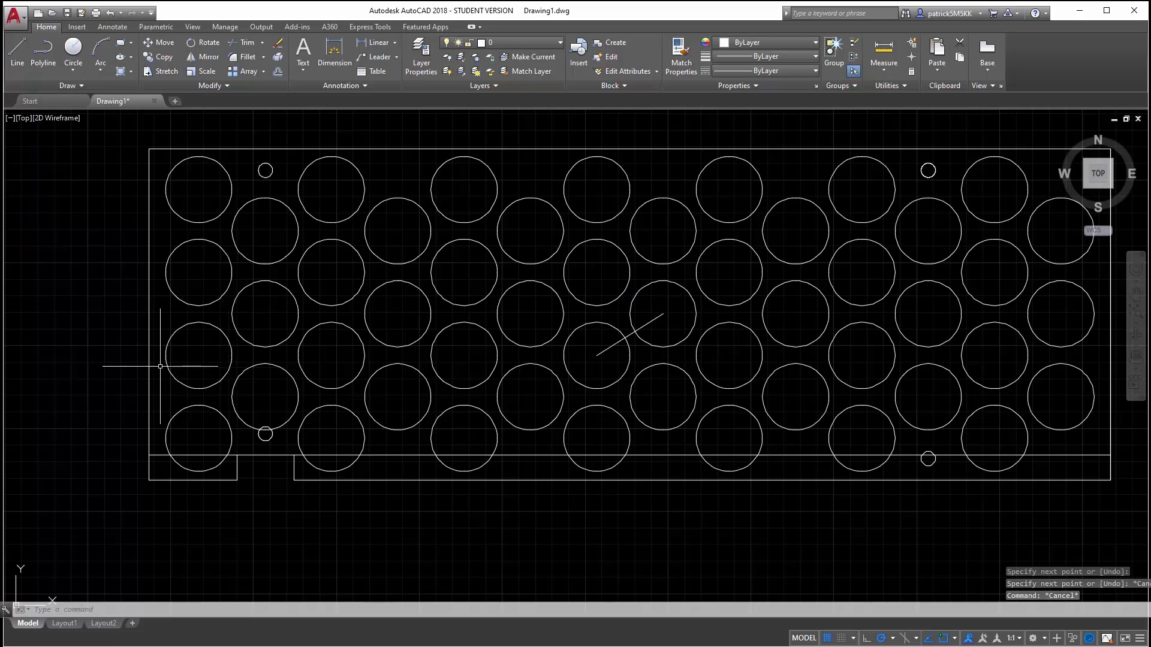
Mirror the left notch's side lines about a vertical axis through the helper line's end, then delete the diagonal.
click(235, 448)
click(304, 487)
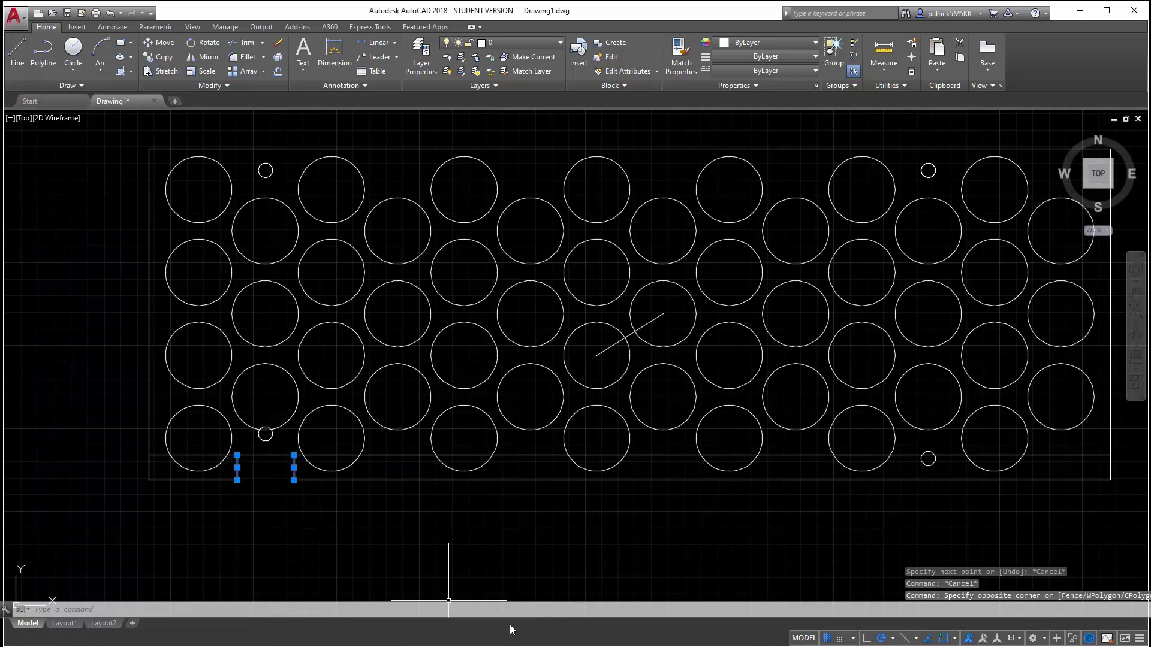
text(mi)
key(Return)
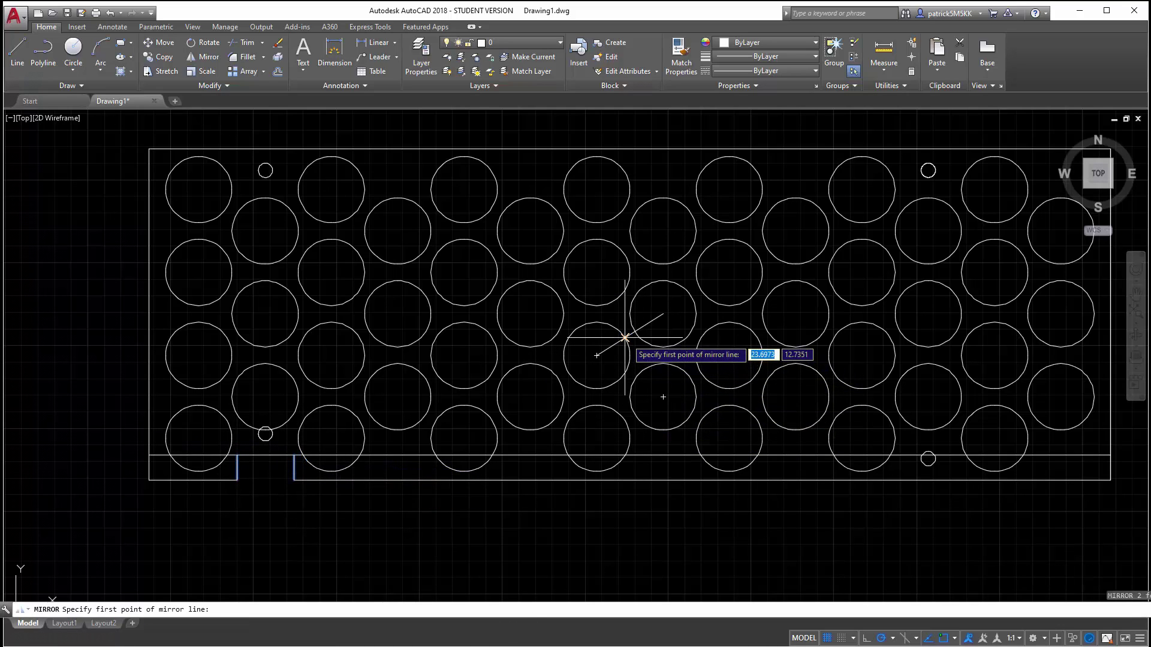
click(629, 334)
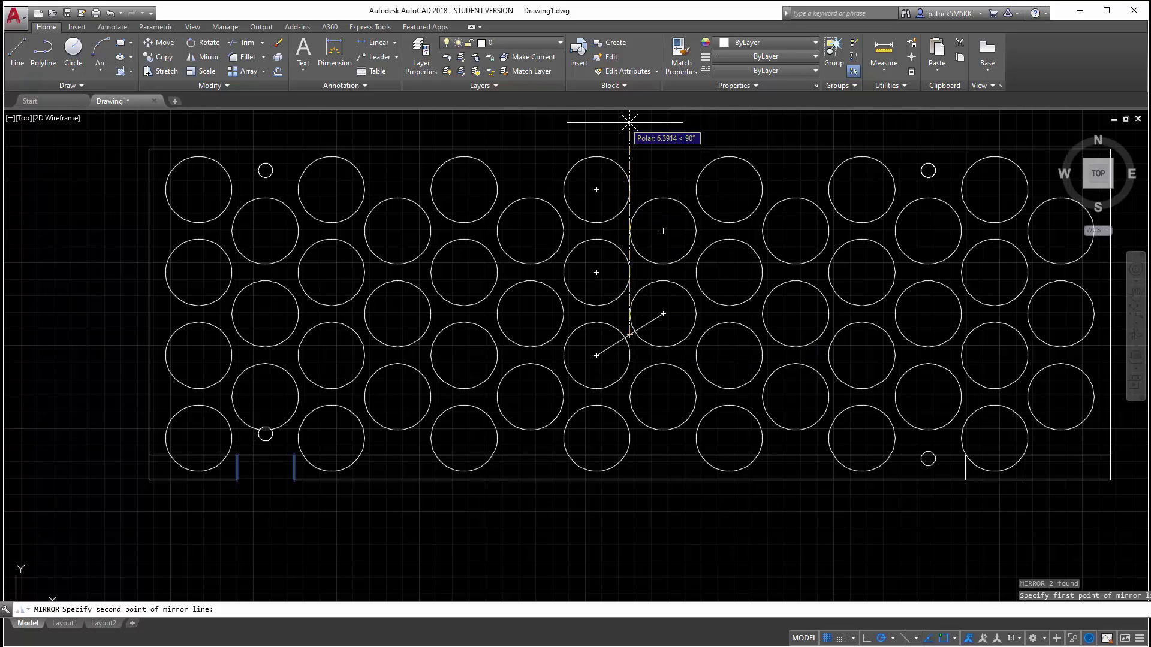
key(Escape)
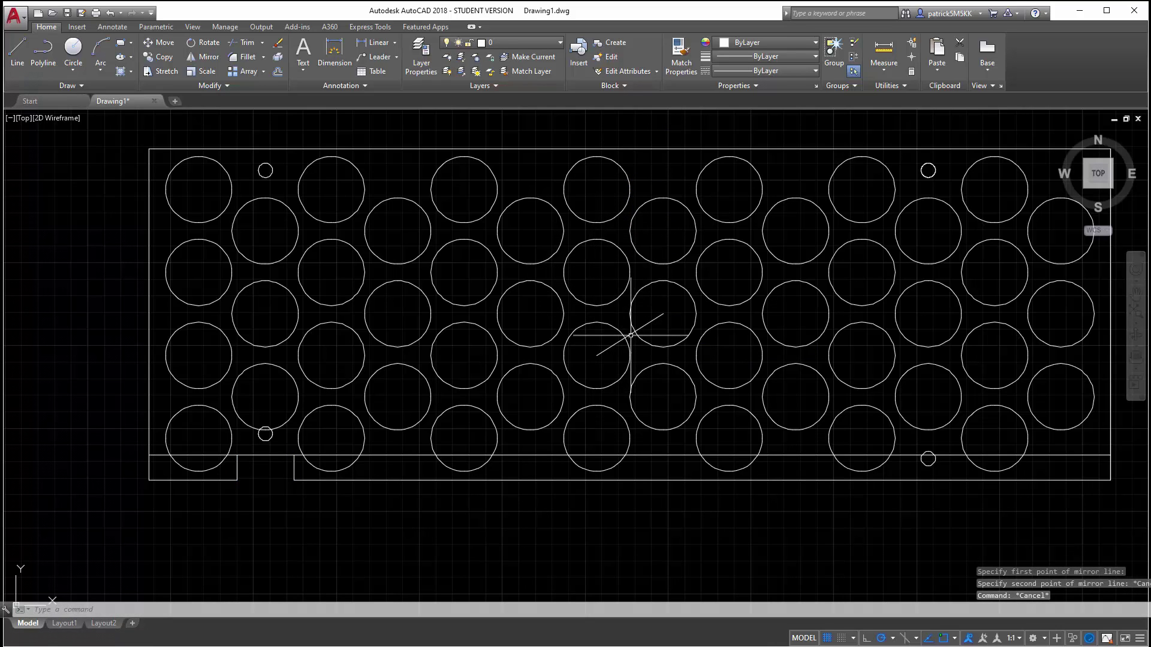
click(219, 442)
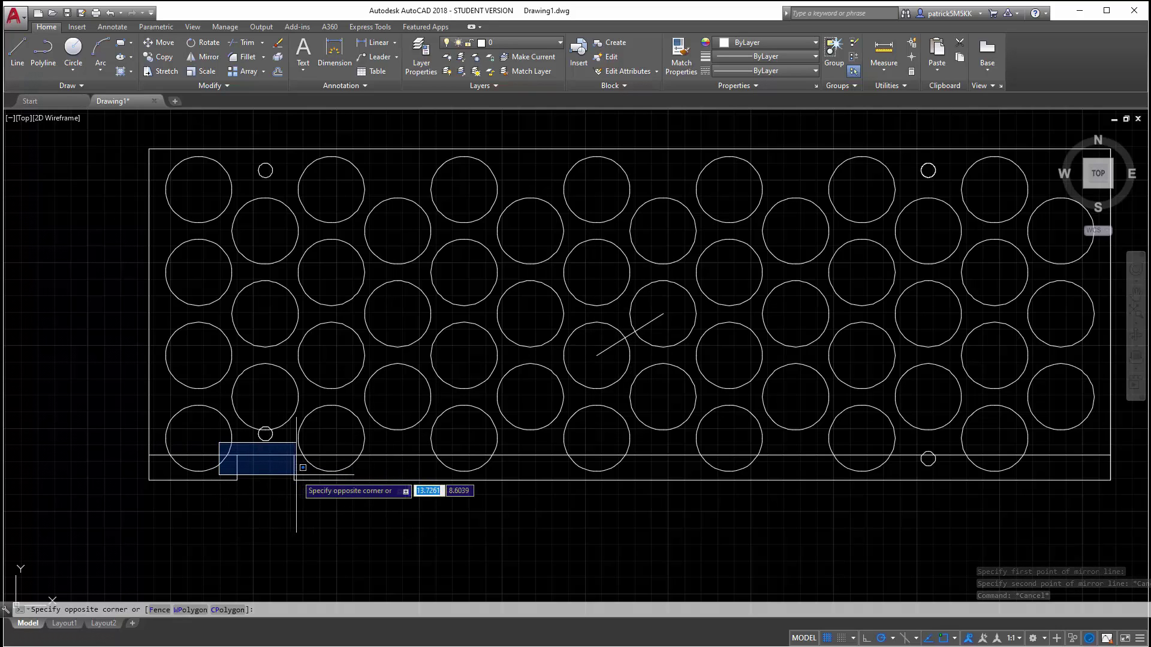
click(311, 491)
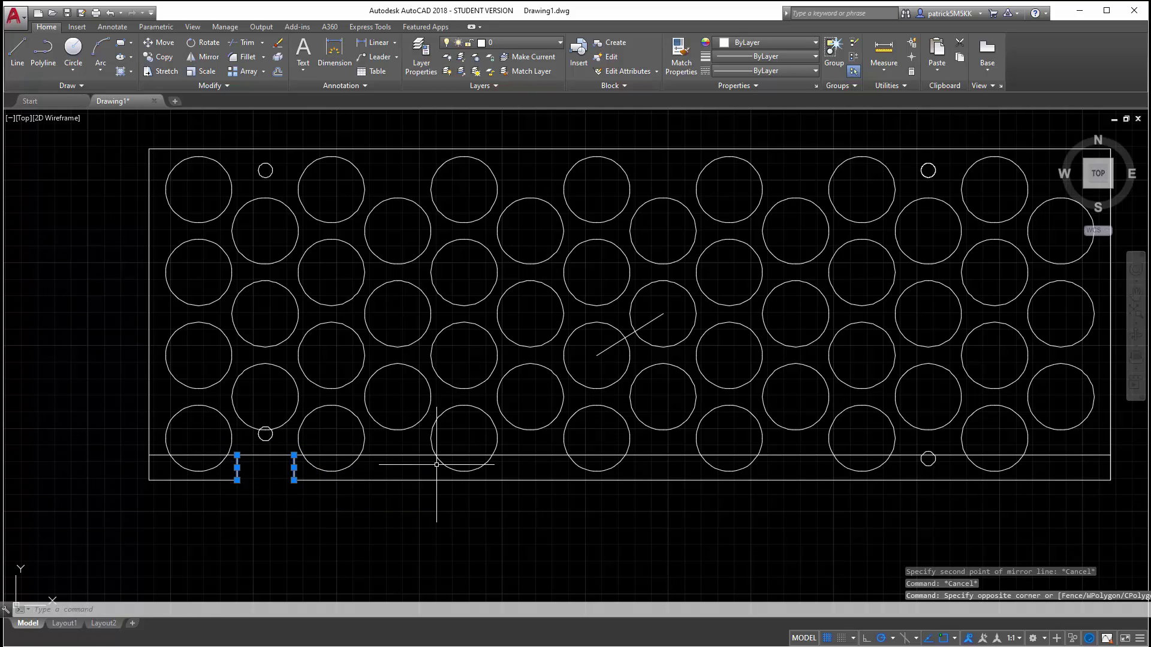
text(mi)
key(Return)
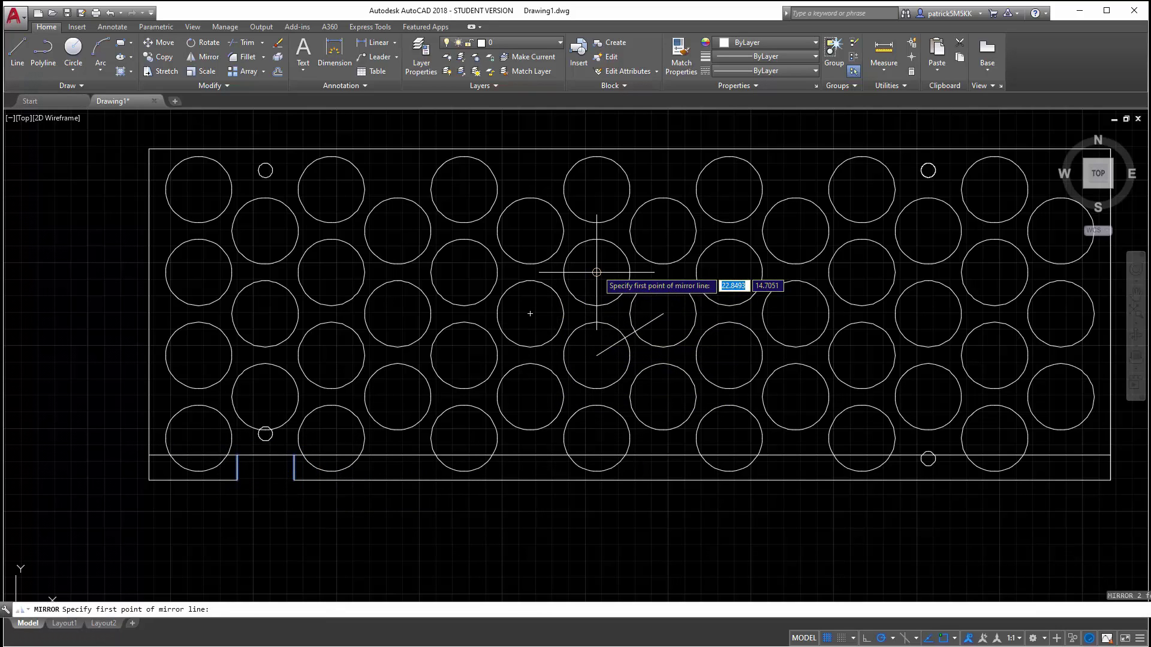
click(596, 355)
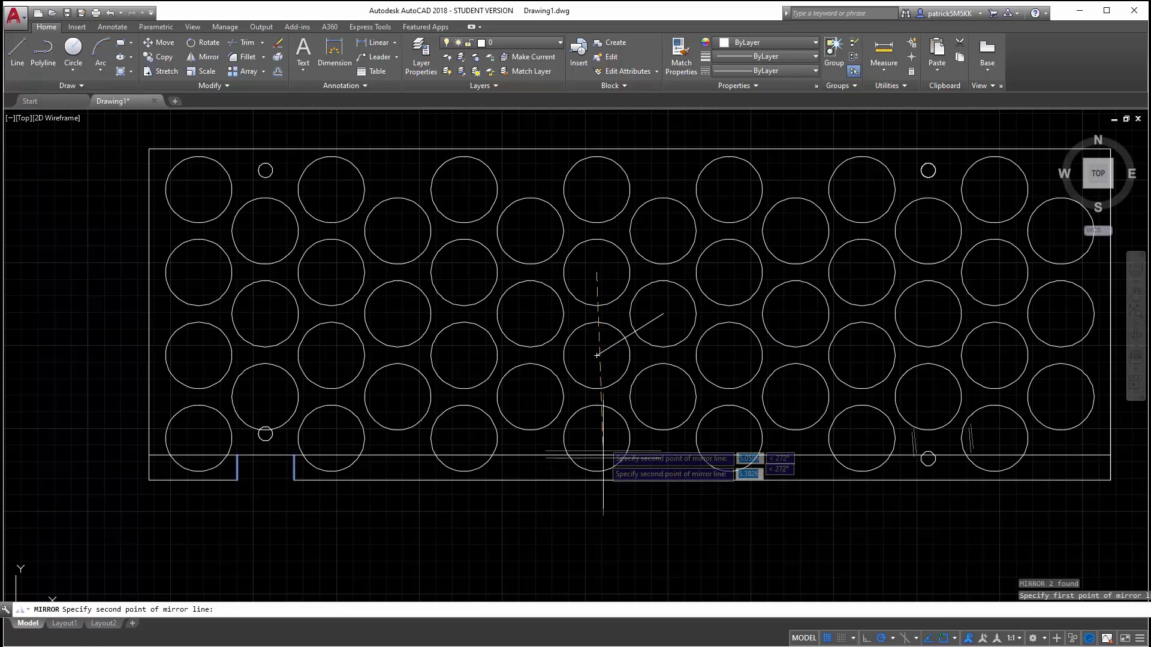
click(596, 509)
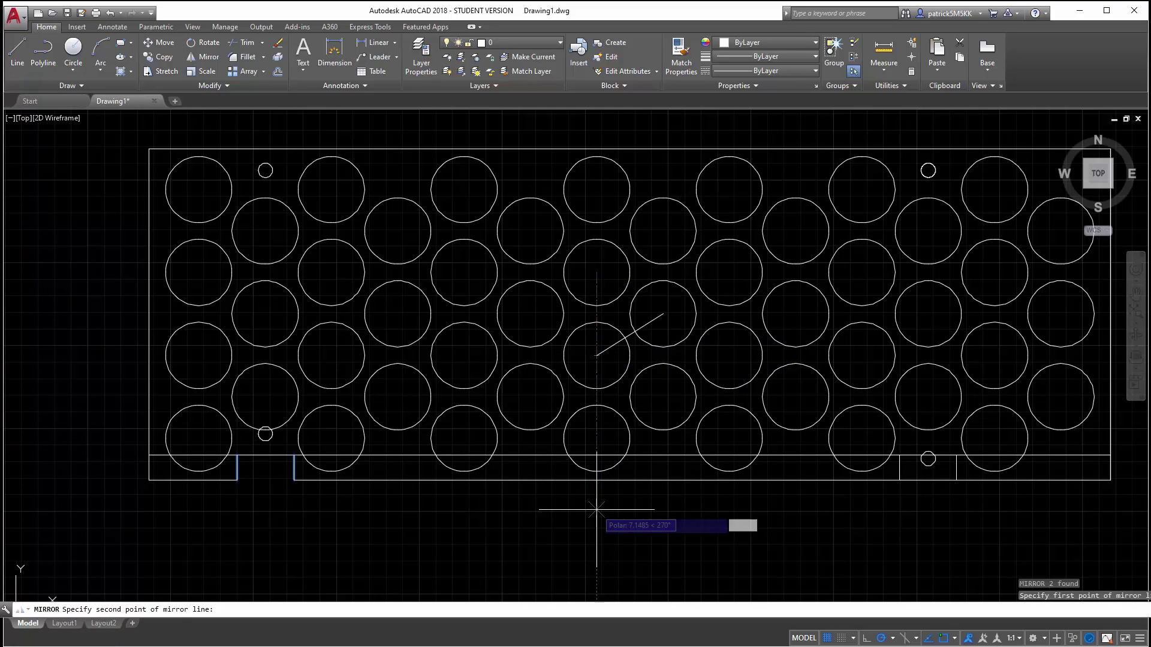
key(Return)
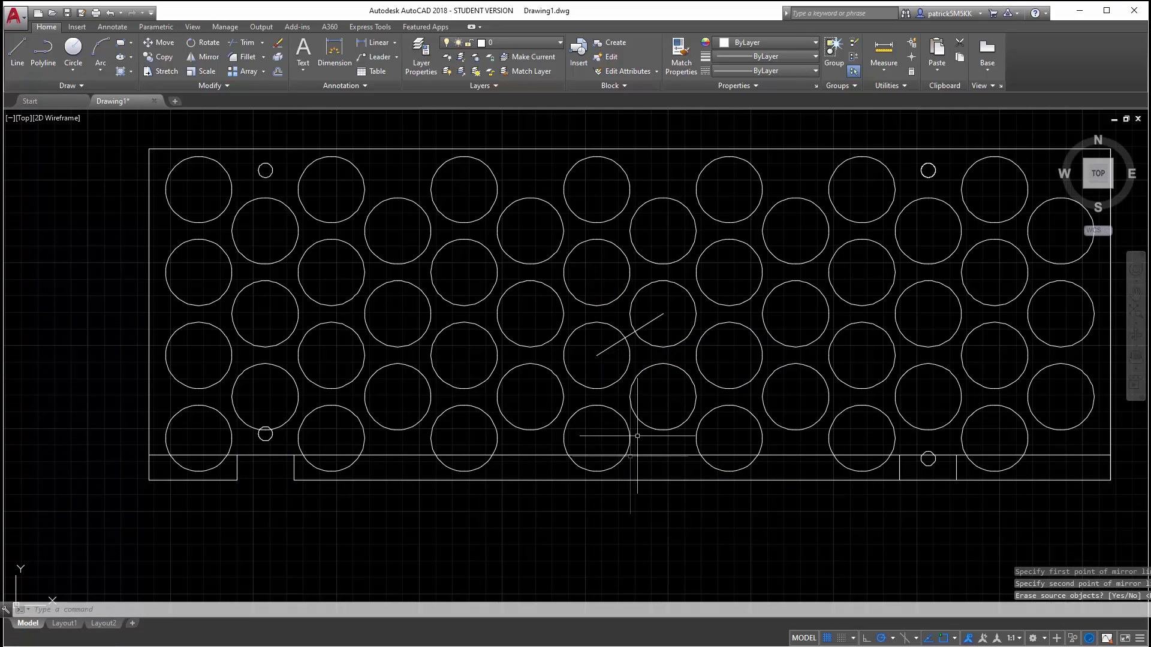
click(657, 320)
key(Delete)
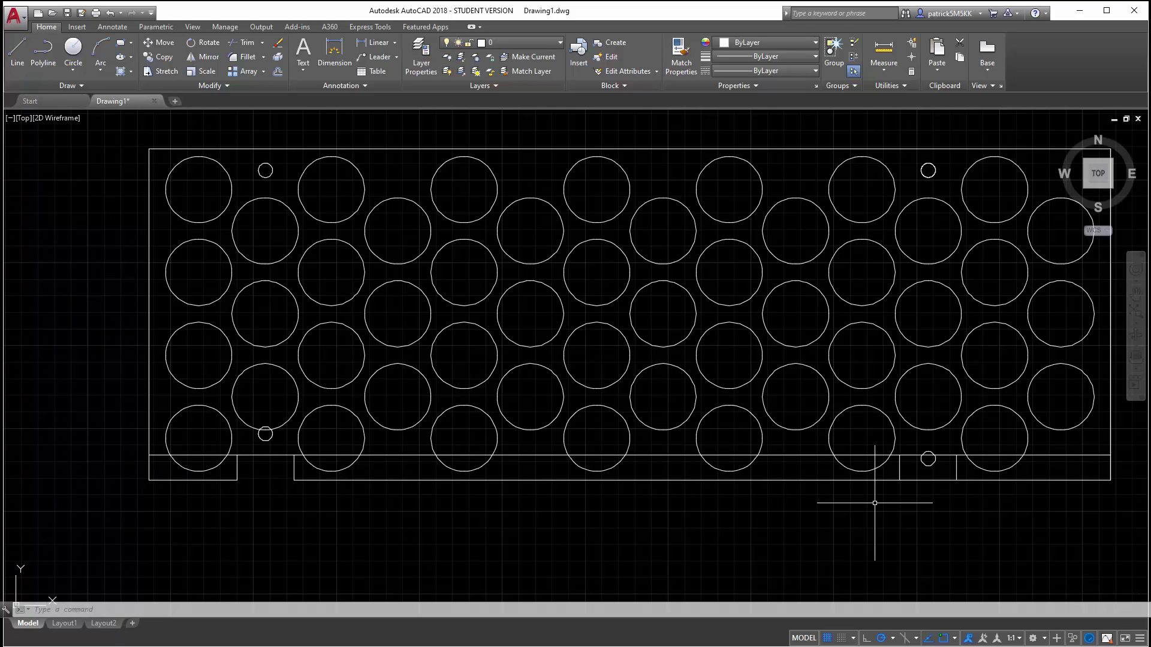
Trim away the bottom edge between the right notch's two side lines.
key(Return)
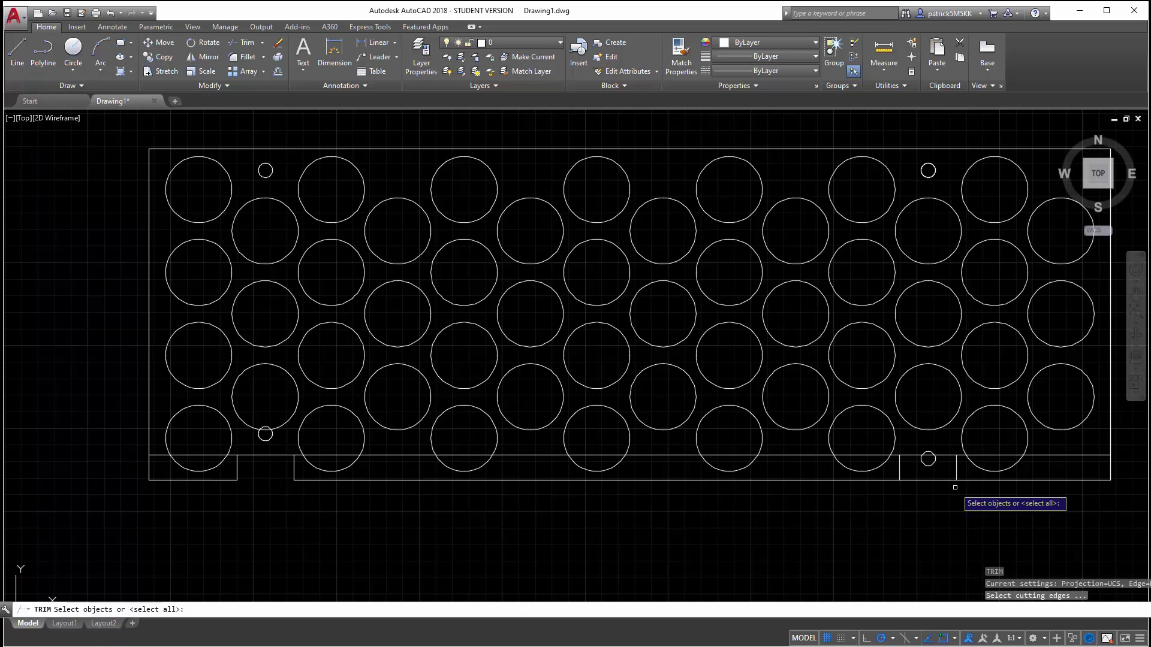
key(Return)
click(938, 480)
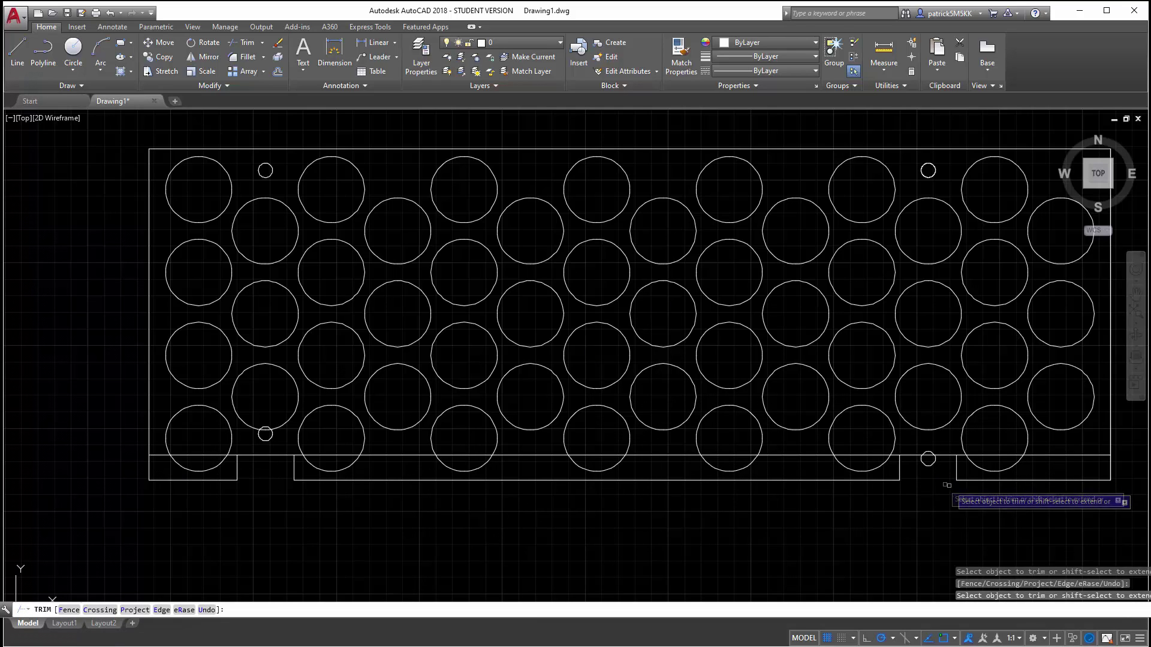
key(Return)
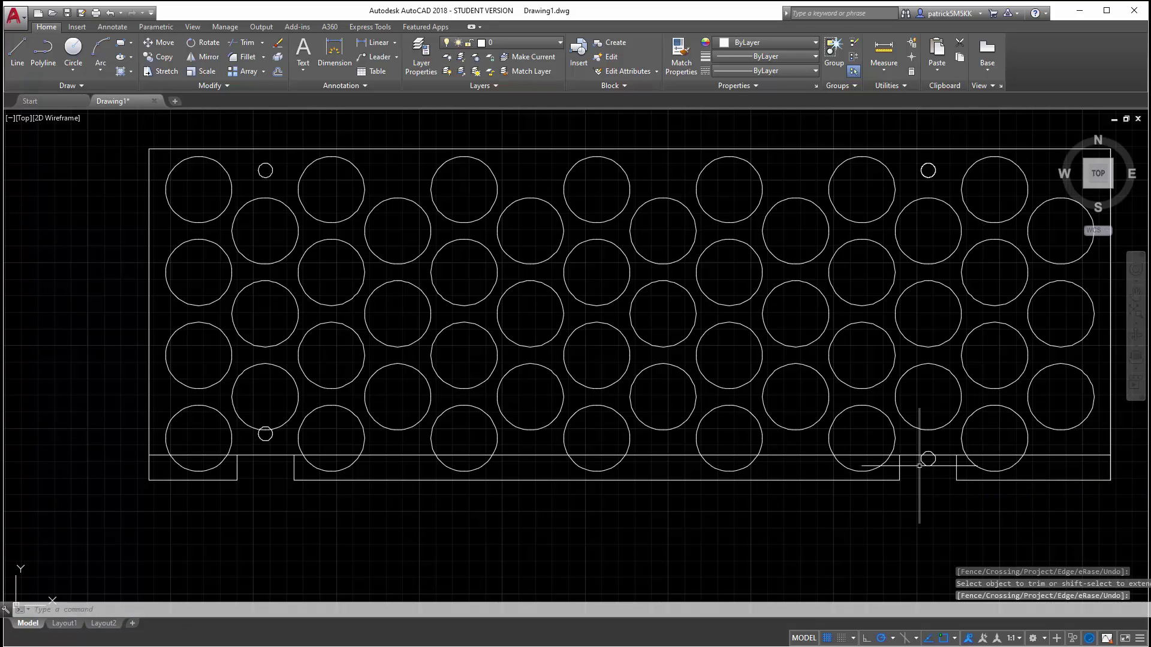
click(923, 465)
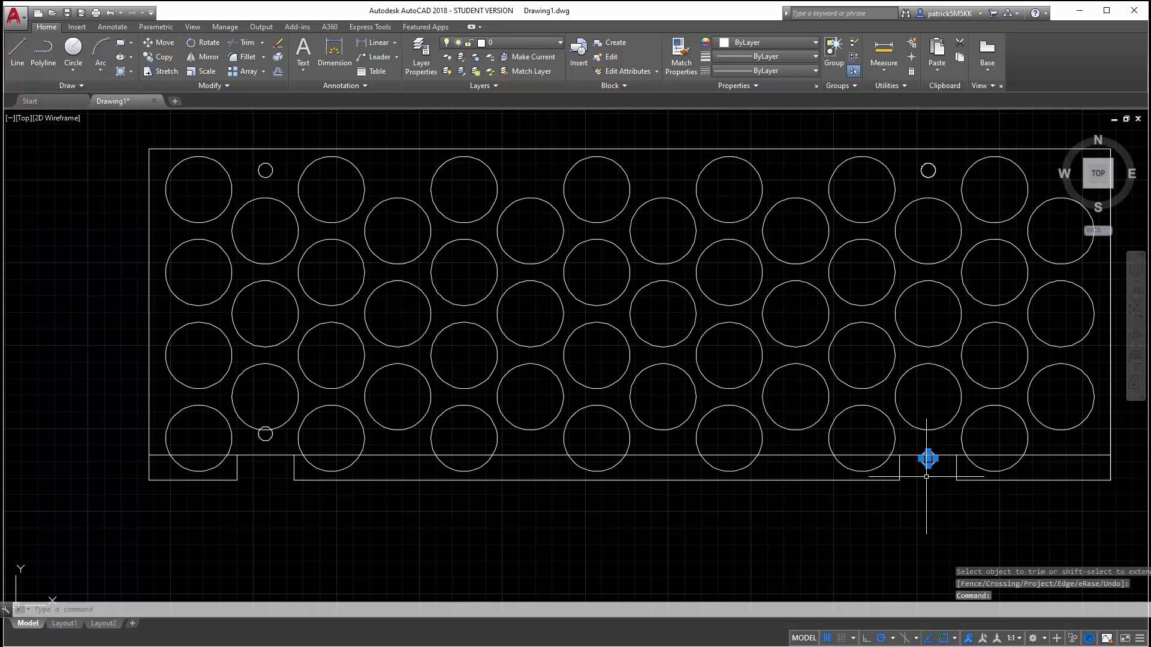
text(l)
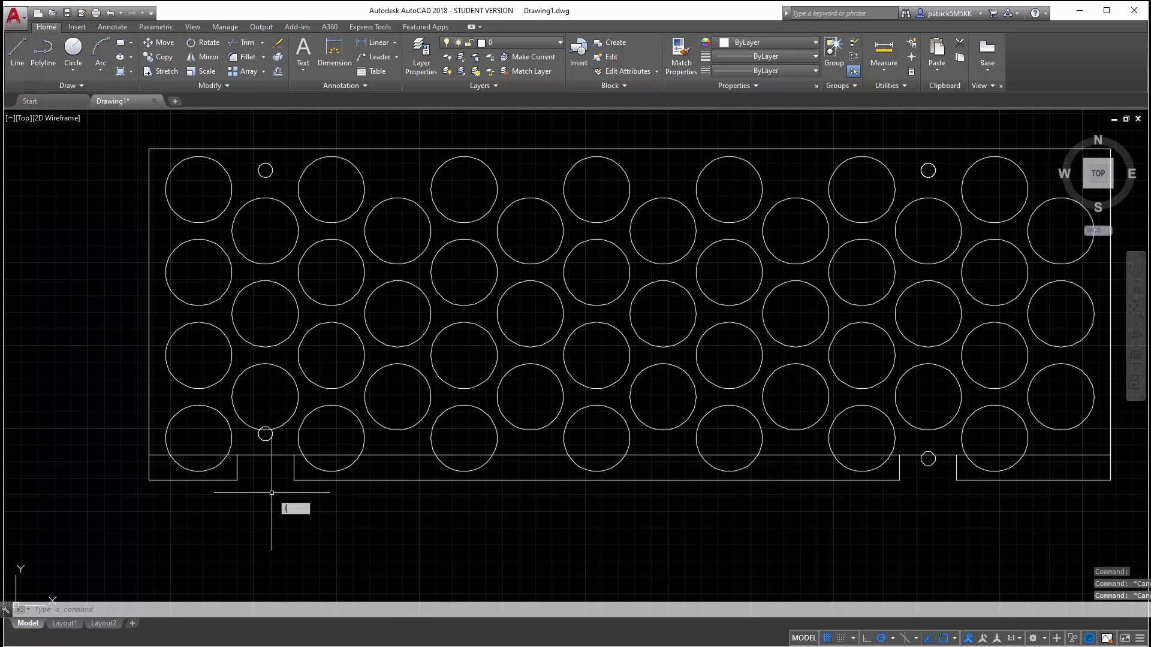
key(Return)
Move the lower-right small hole onto a temporary horizontal line from the left hole's centre, then erase the line.
click(265, 434)
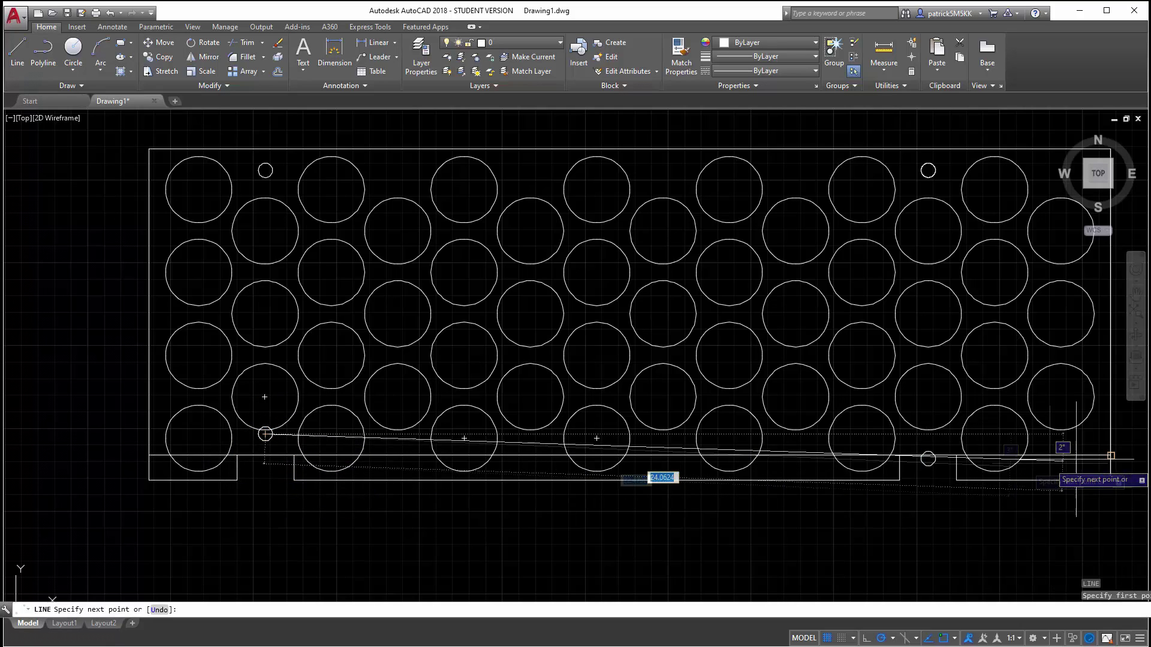
click(1130, 434)
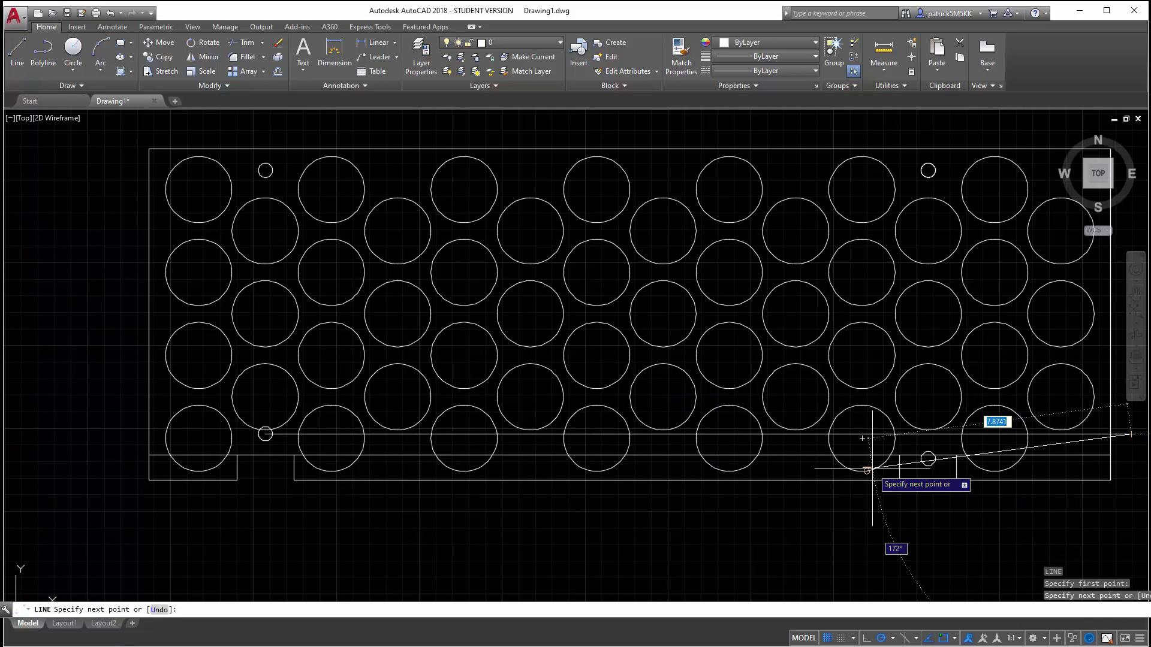
key(Escape)
click(934, 465)
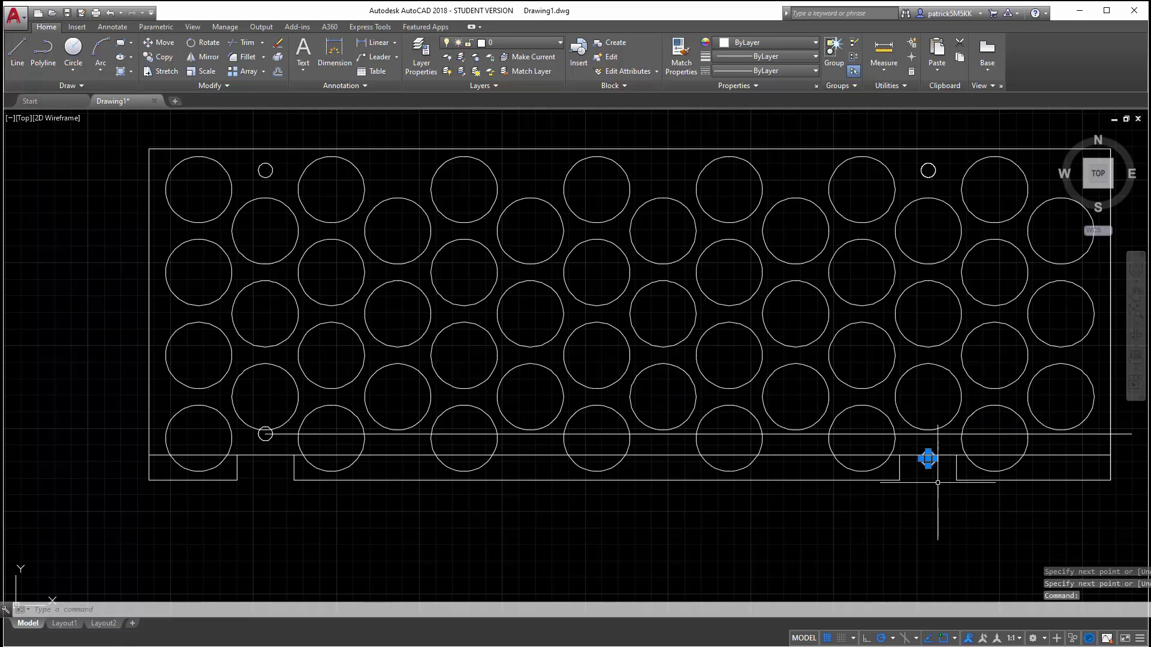
text(m)
key(Return)
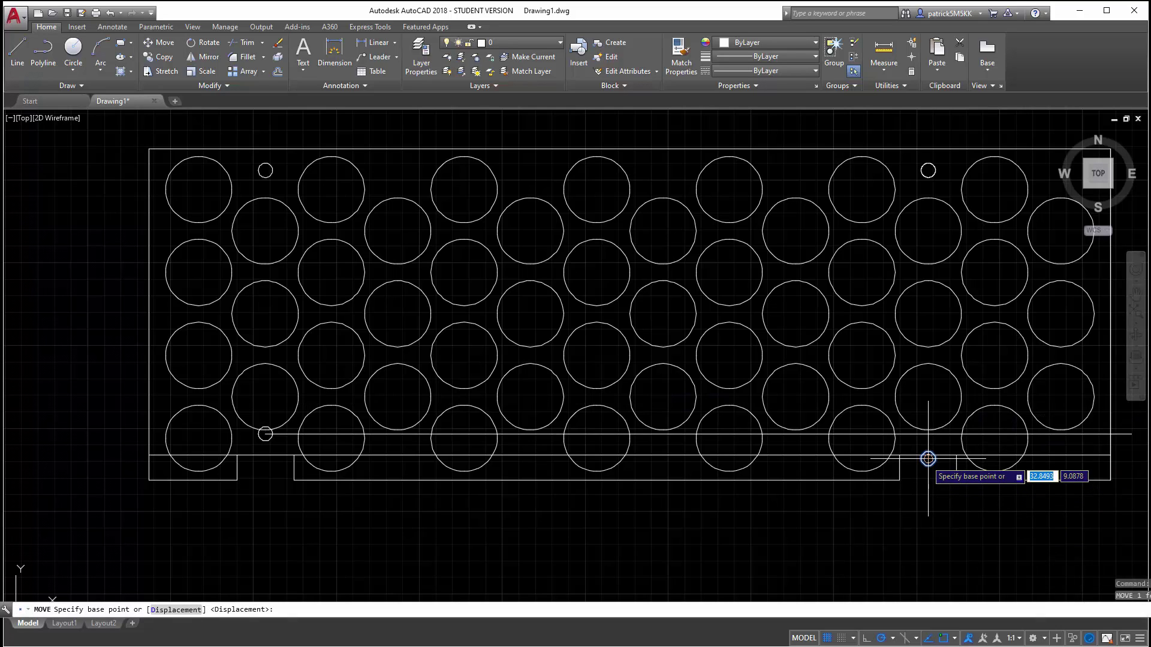
click(927, 459)
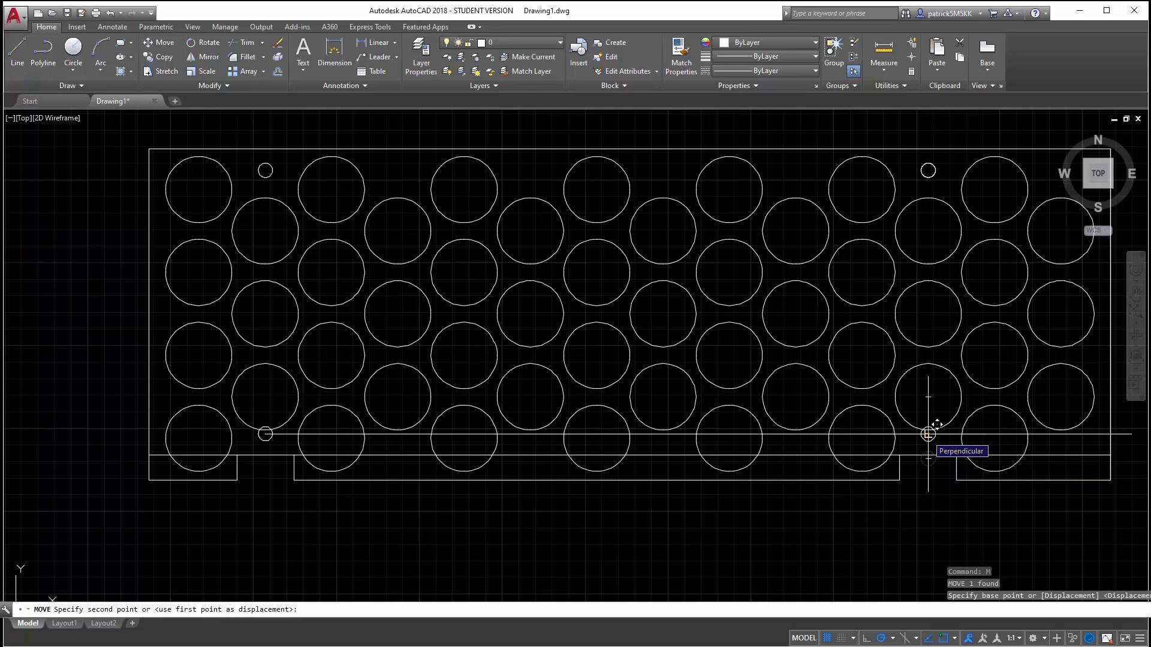
click(928, 434)
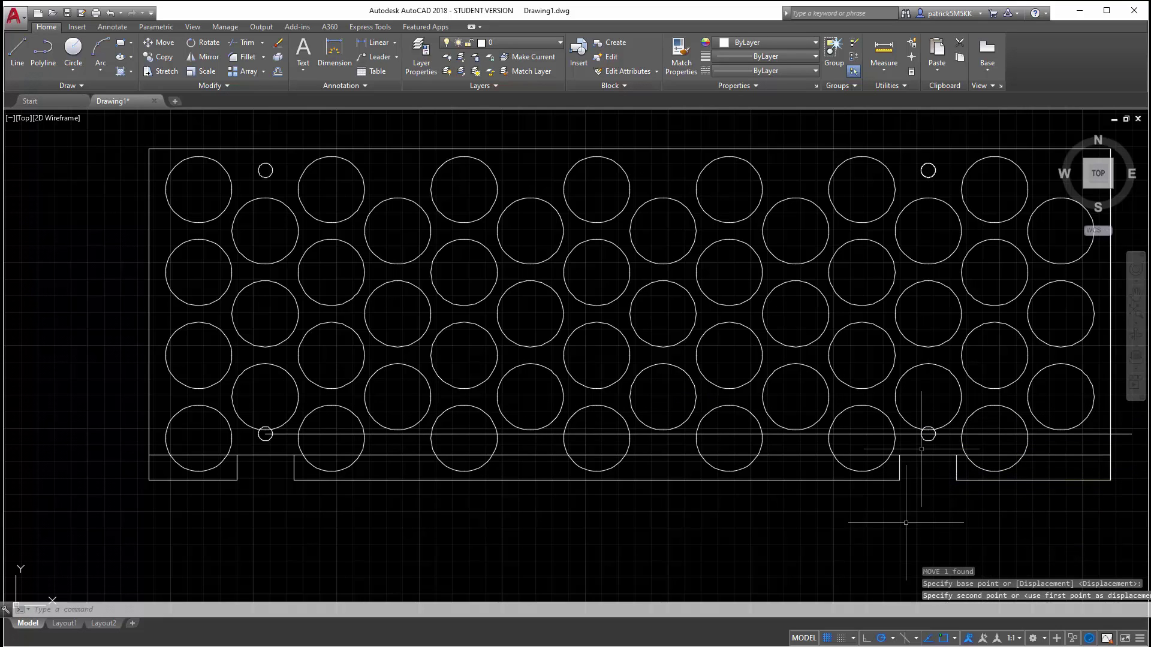
click(954, 639)
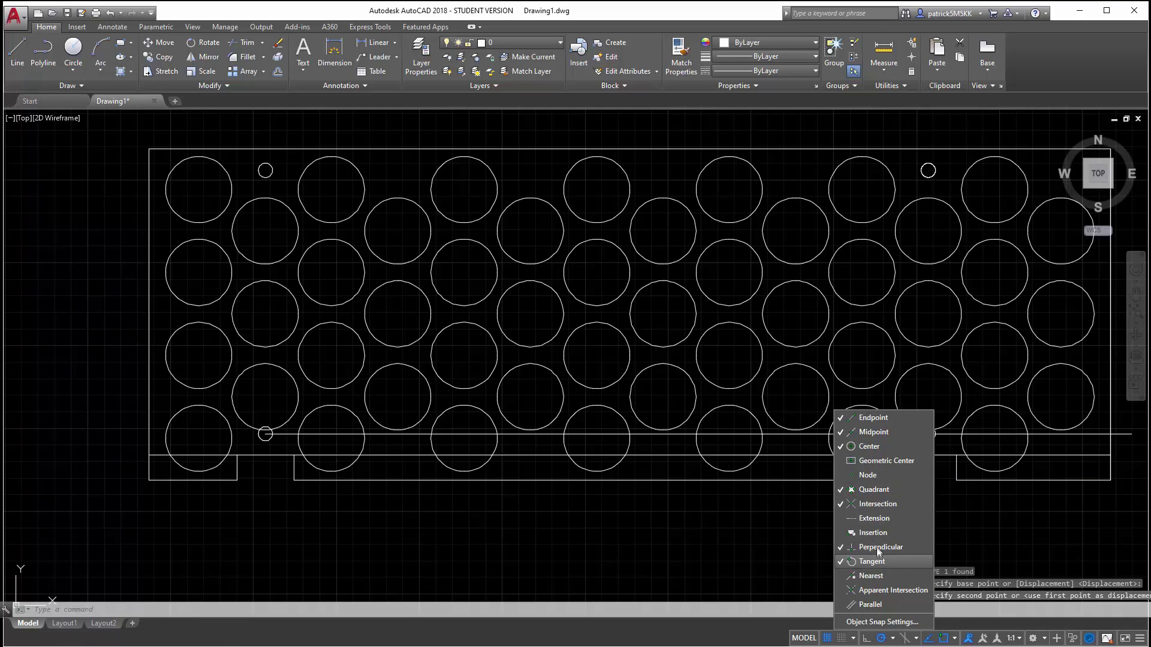
key(Escape)
key(Escape)
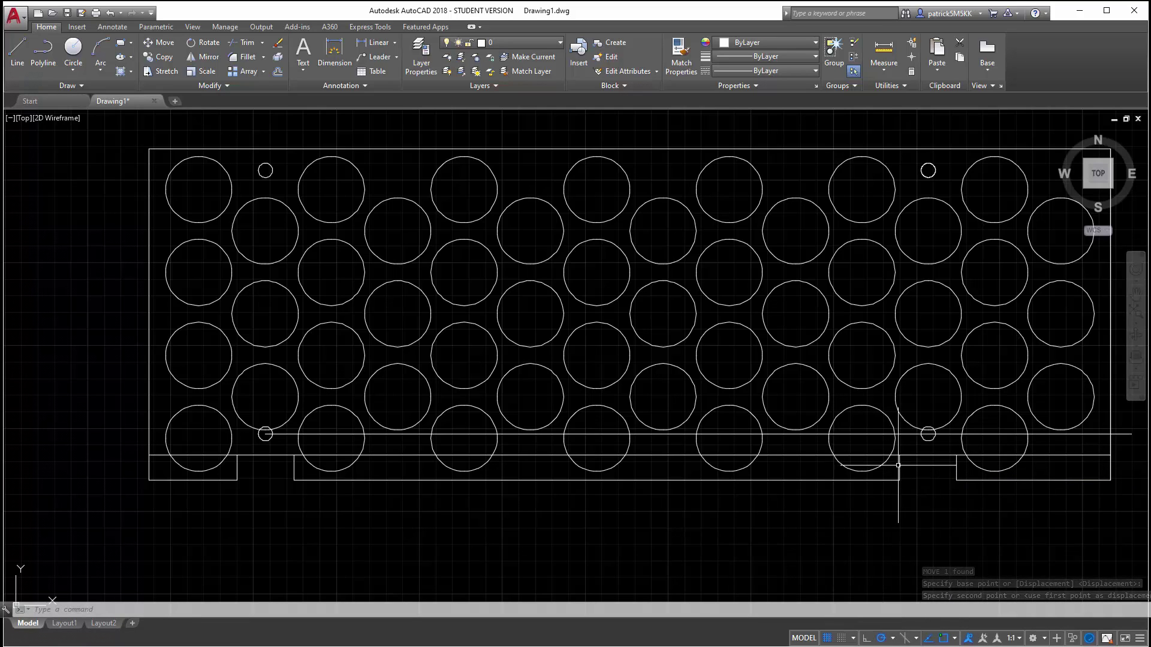
click(813, 435)
key(Delete)
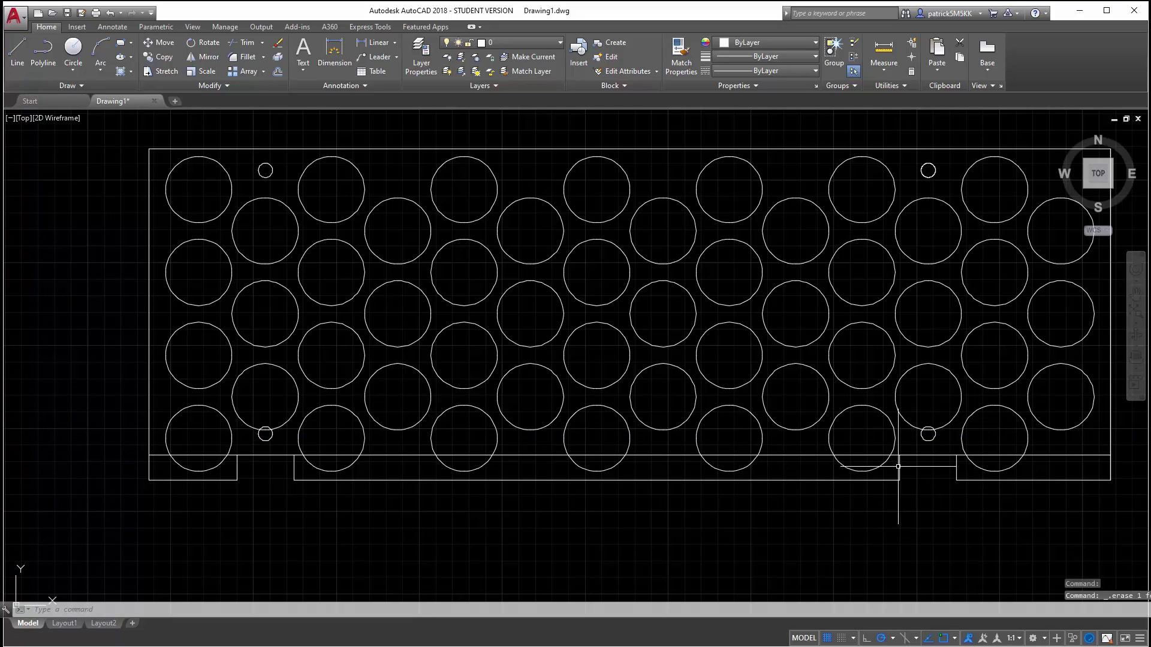
Trim away the bottom edge strip between the two notches, using their inner sides as cutting edges.
text(tr)
key(Return)
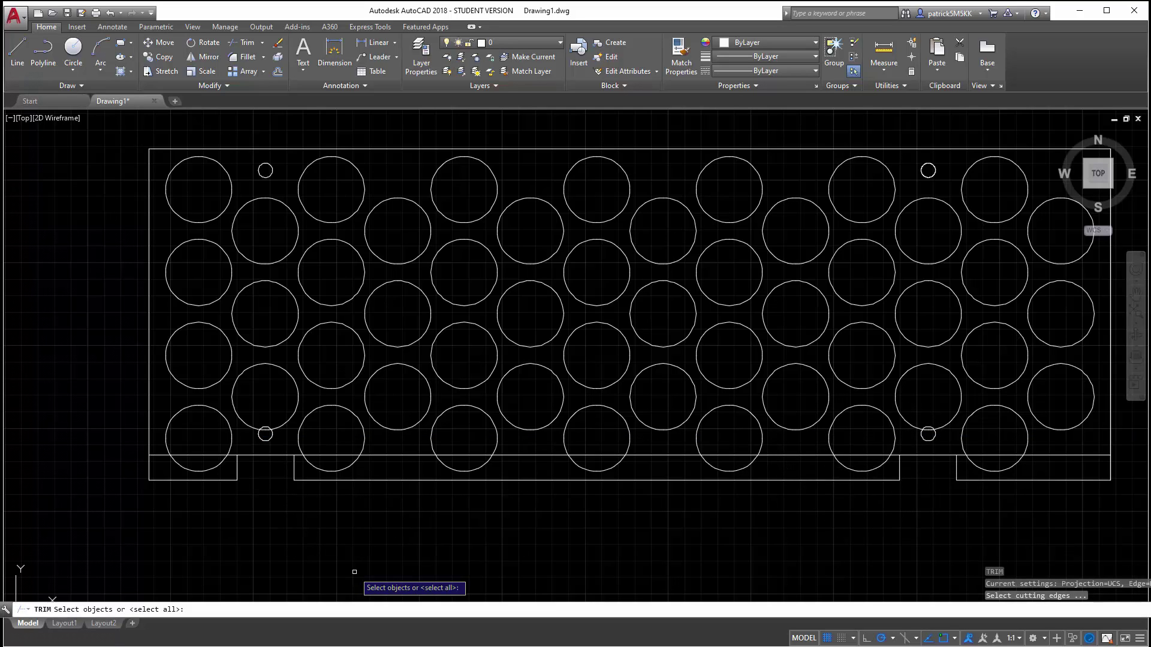
click(295, 469)
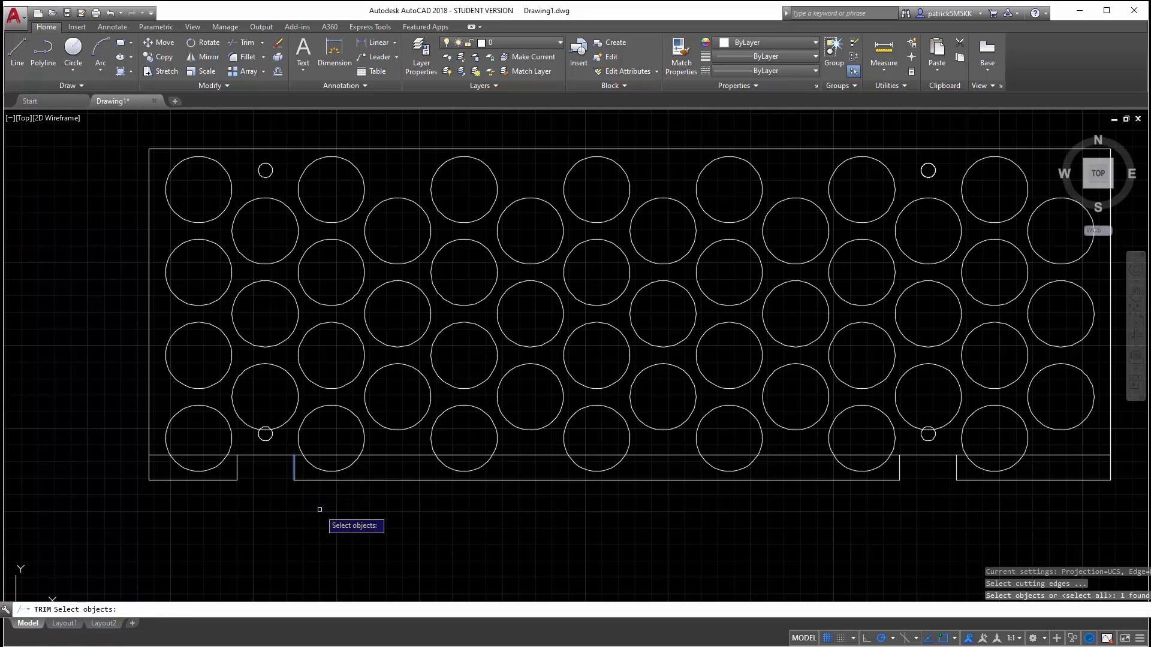
click(897, 470)
key(Return)
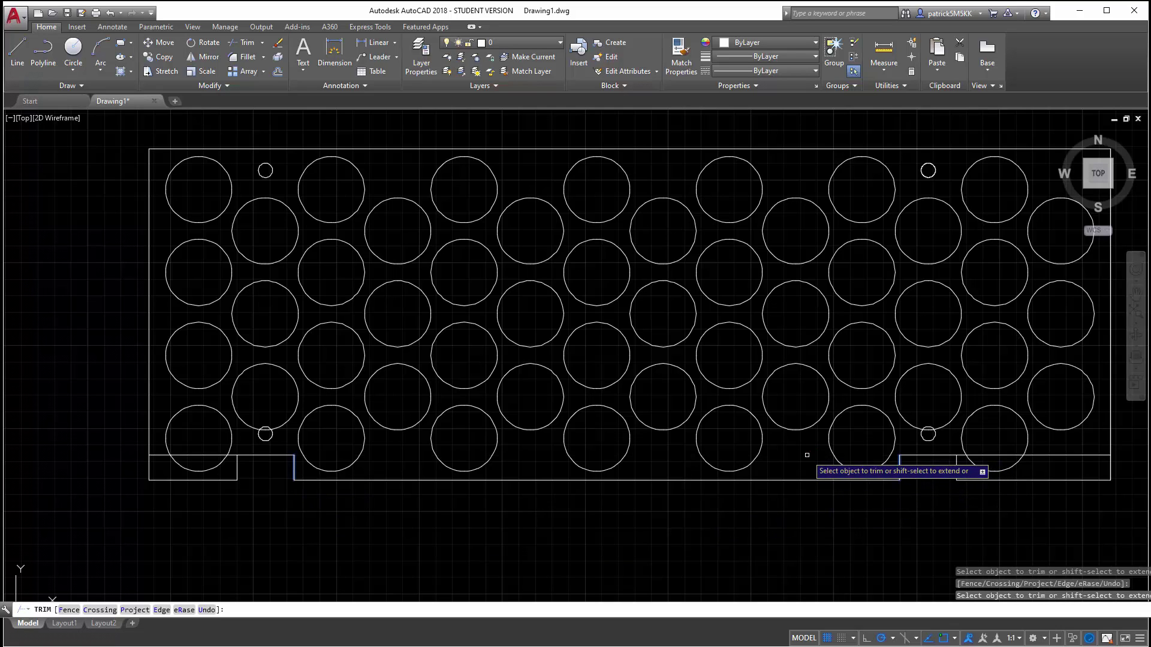
click(929, 480)
Trim the leftover bottom edge beyond the notches' outer sides, then window-select the left notch.
key(Return)
key(Return)
key(Return)
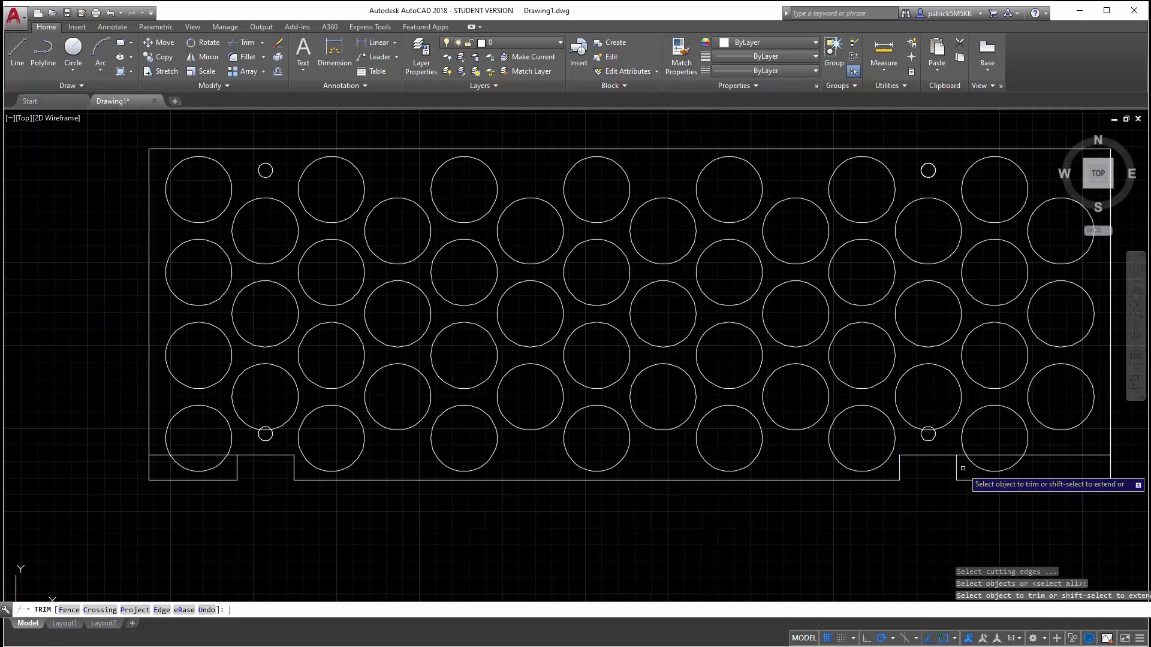
key(Return)
key(Return)
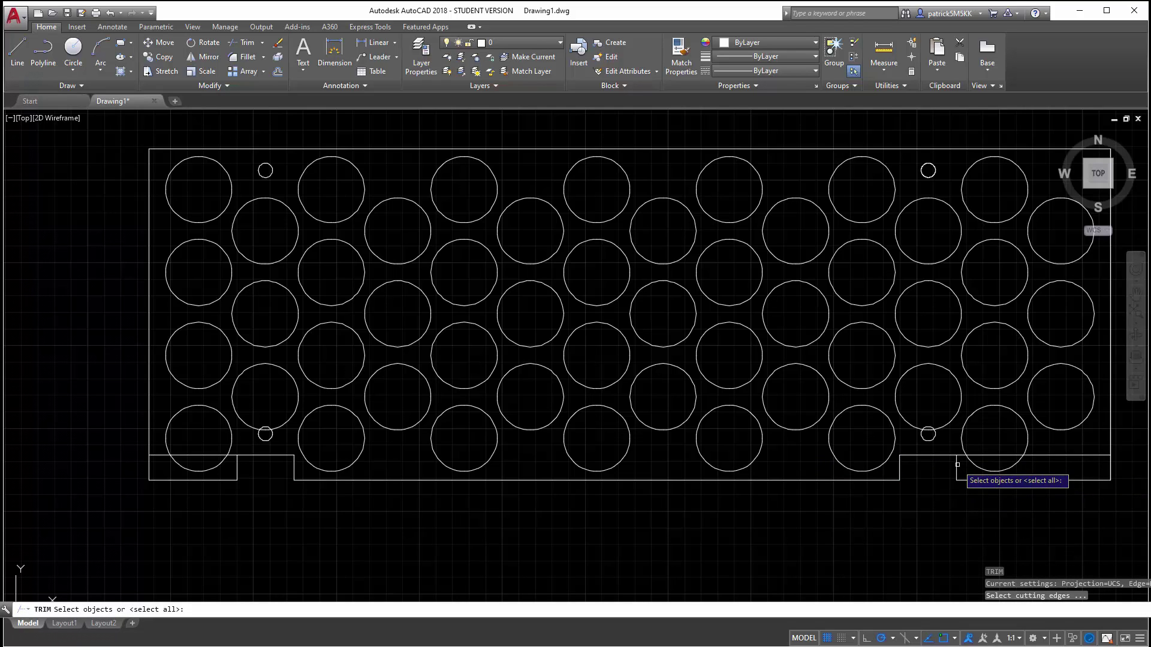
click(957, 465)
click(238, 473)
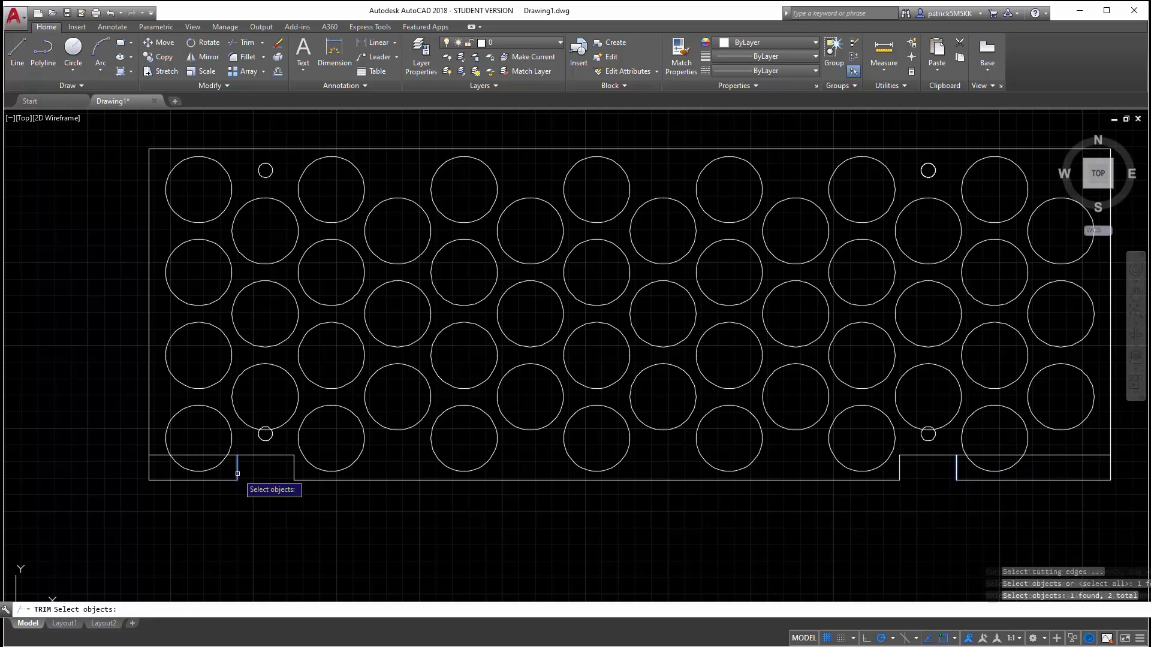
key(Return)
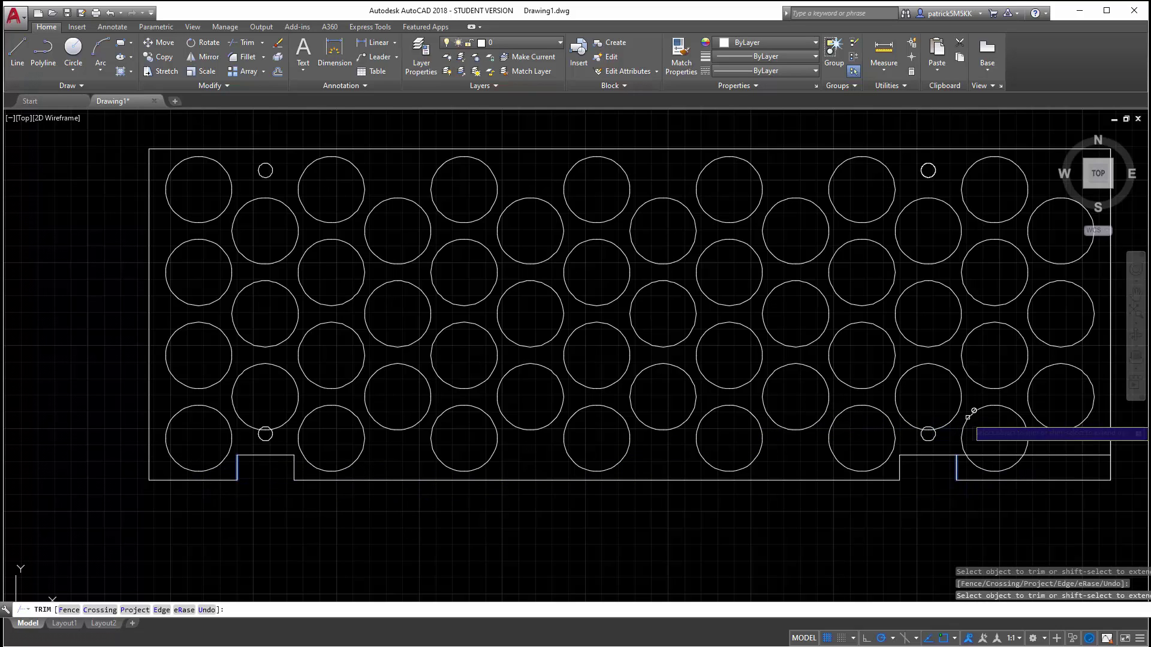
click(977, 456)
key(Return)
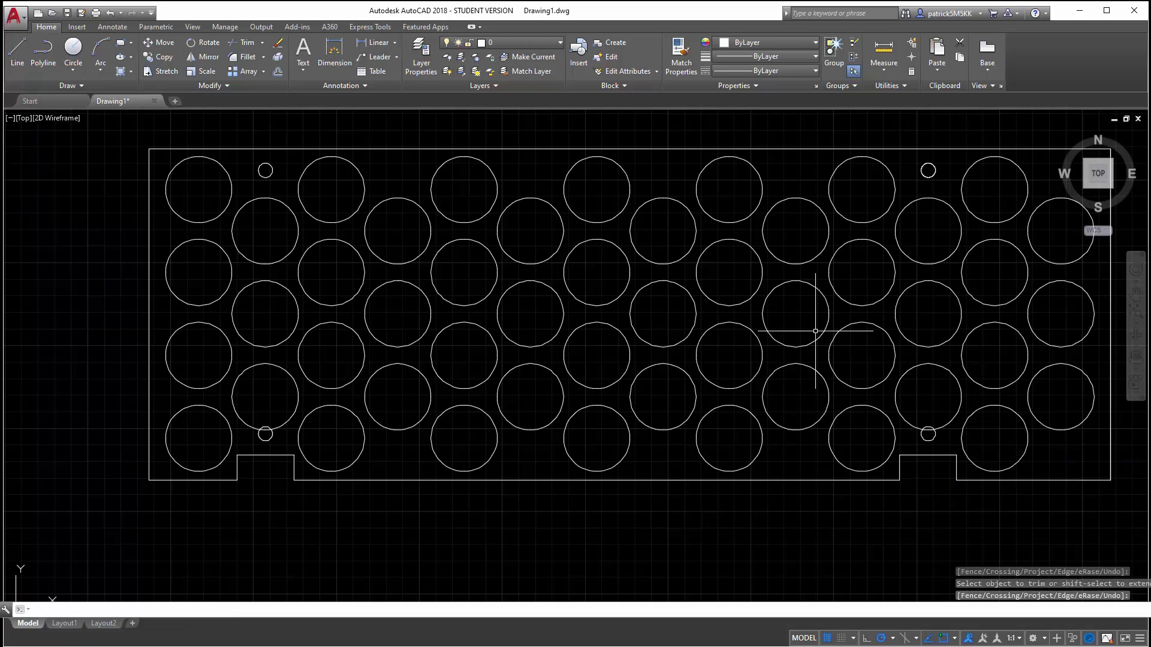
click(220, 447)
click(303, 488)
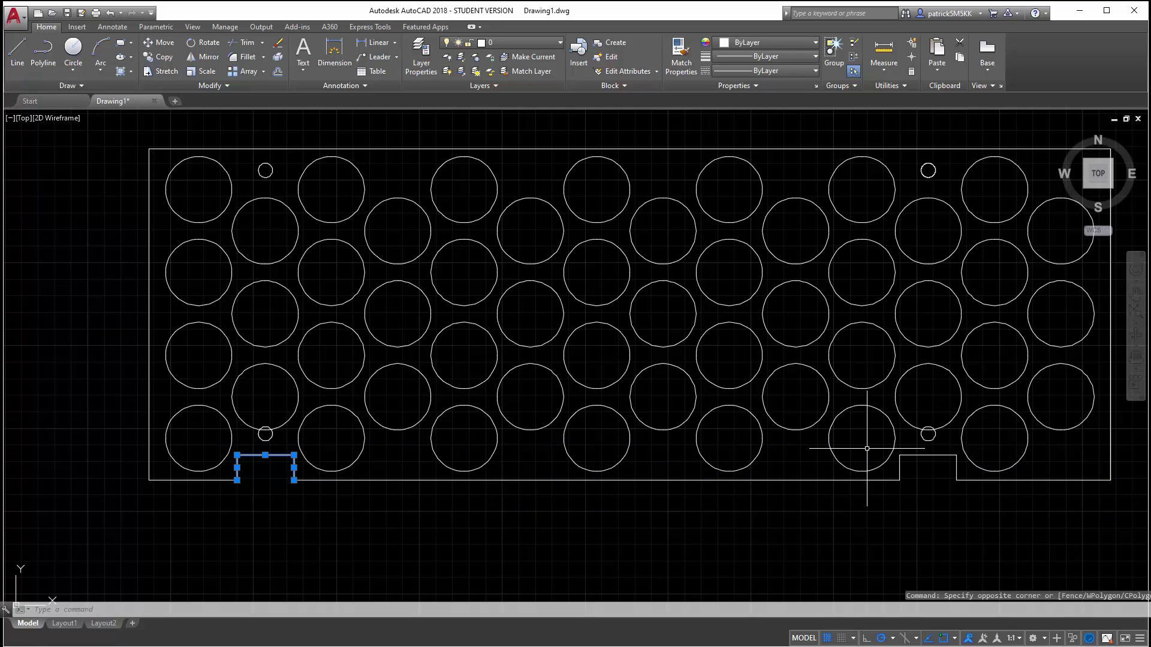
Mirror the left and right notches about the panel's horizontal midline, keeping the bottom originals.
click(866, 448)
click(969, 495)
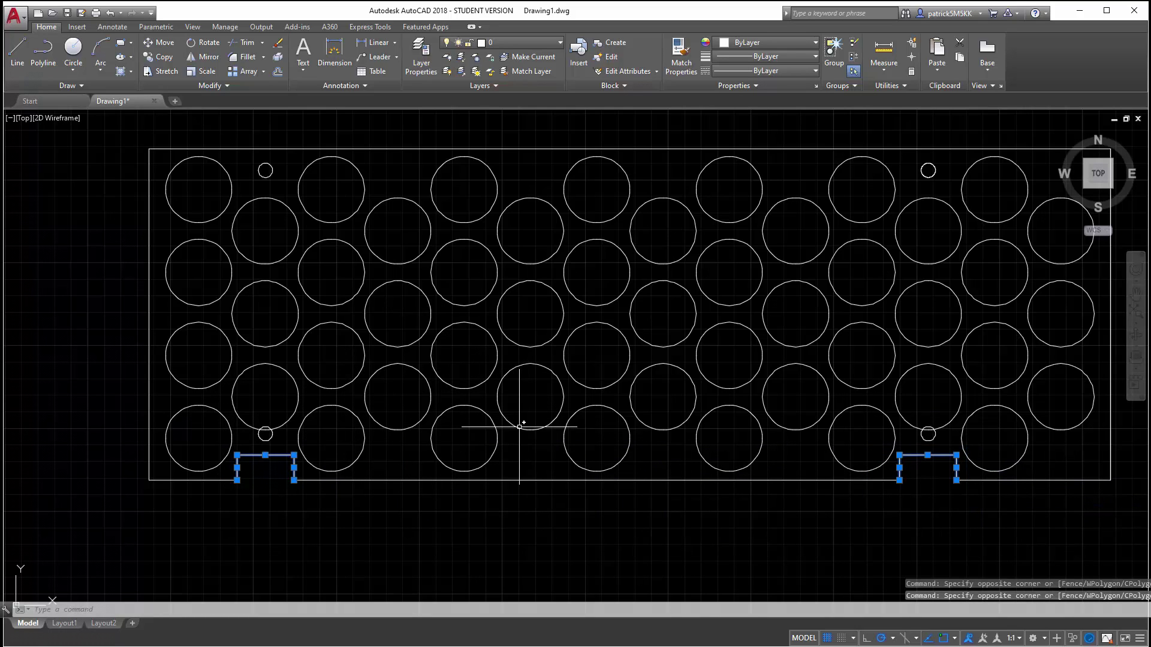
text(mi)
key(Return)
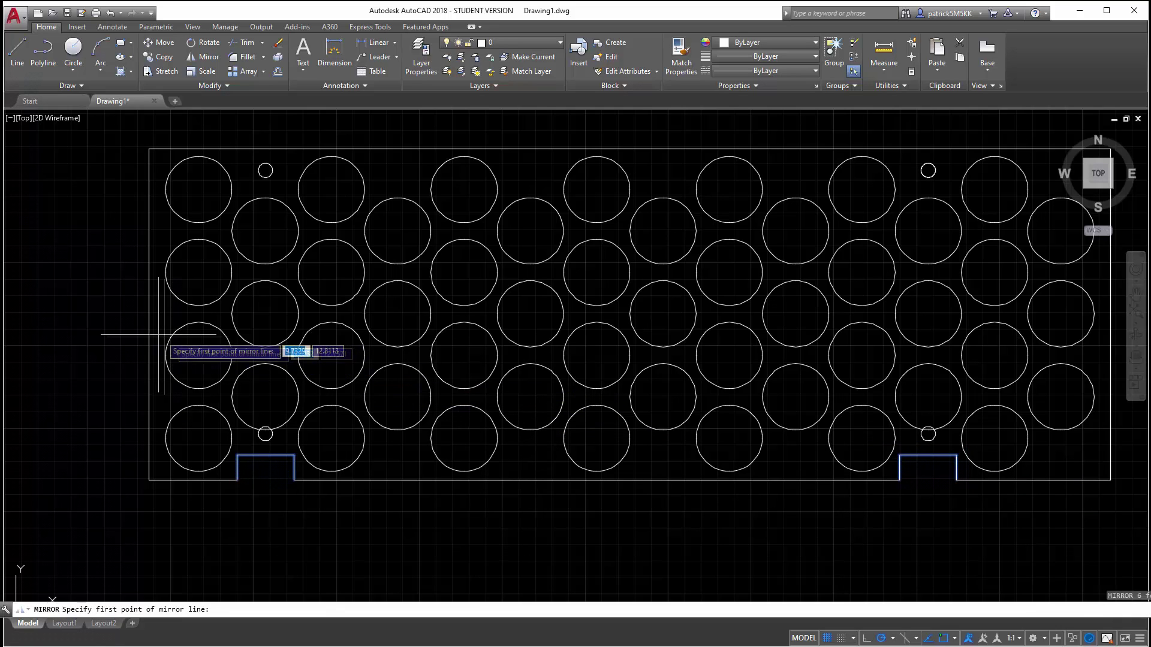
click(149, 314)
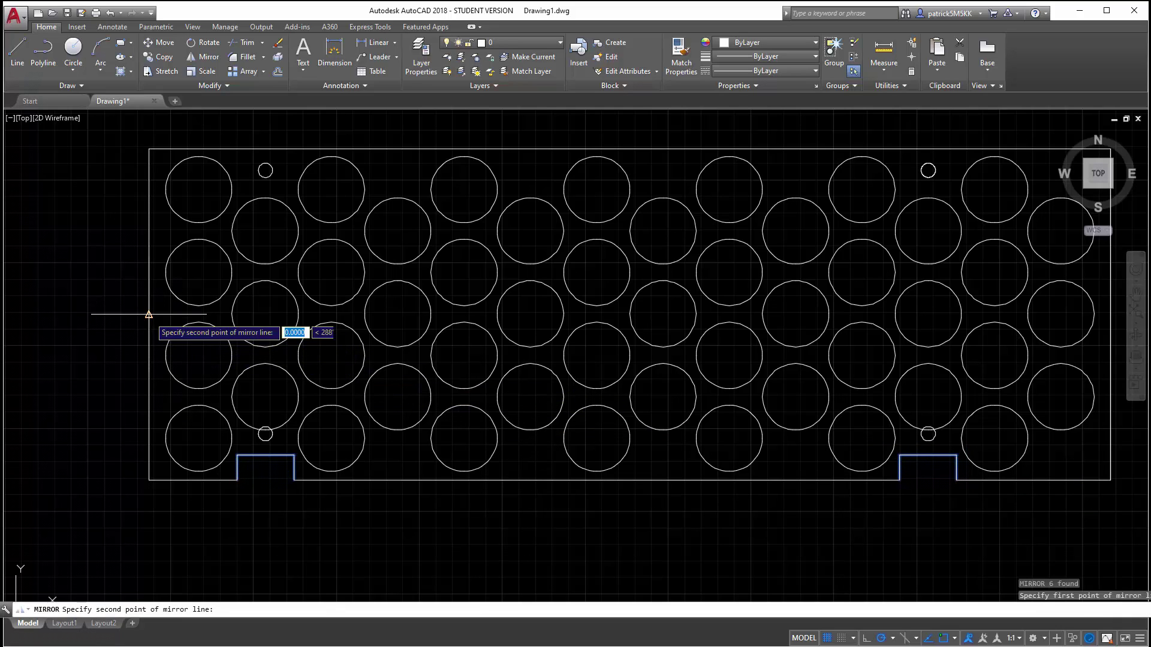
click(75, 314)
key(Return)
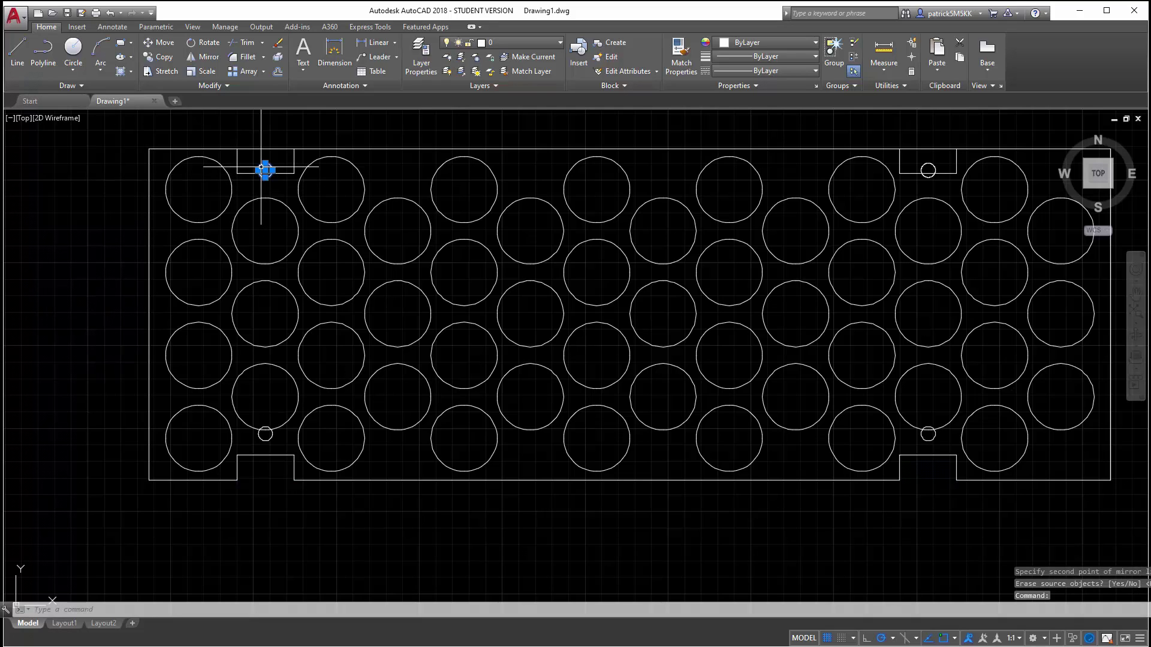
key(Escape)
key(Escape)
key(Escape)
Offset the top notch's bottom line by 0.65 as a test, then delete the copy.
text(o)
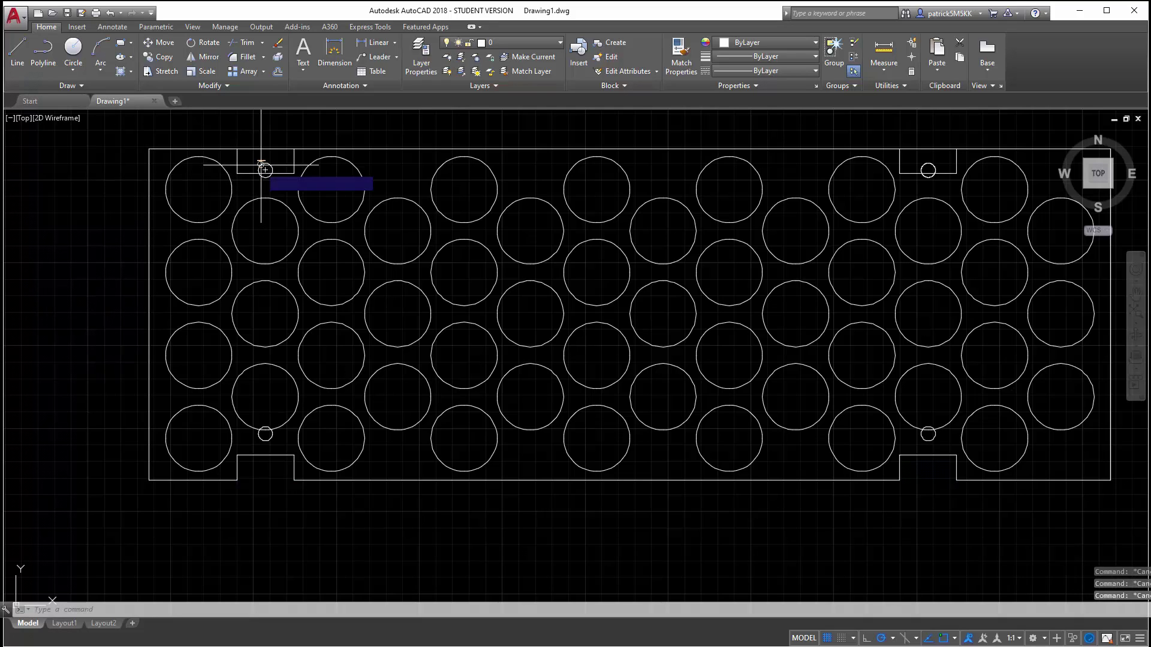
key(Return)
text(.65)
key(Return)
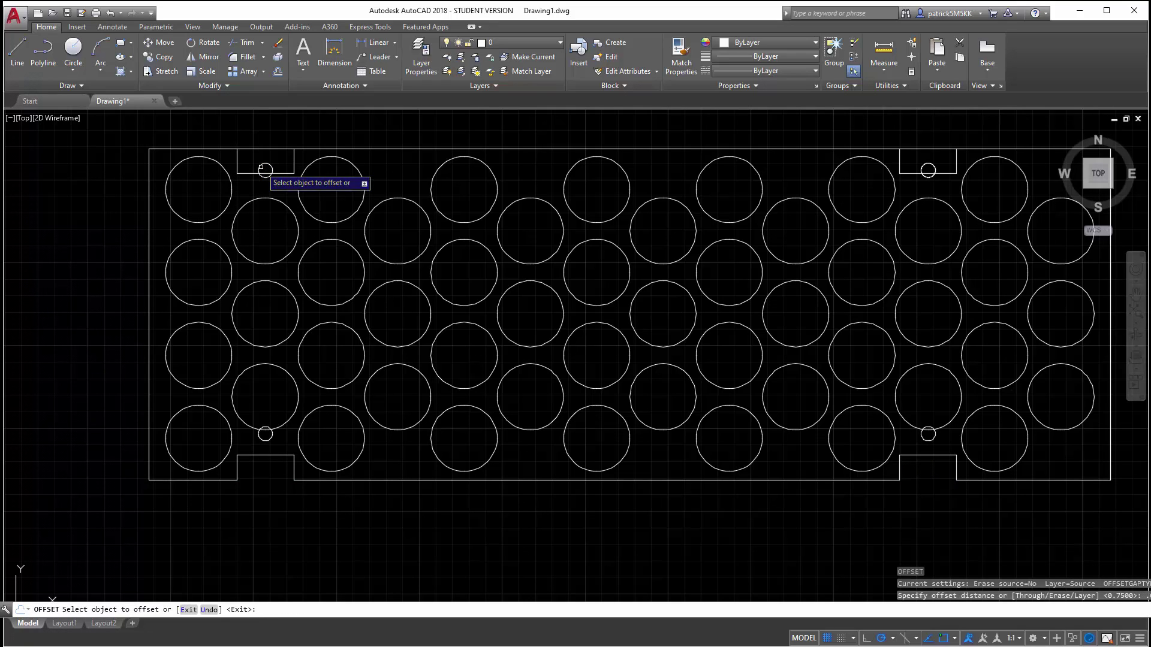
click(286, 173)
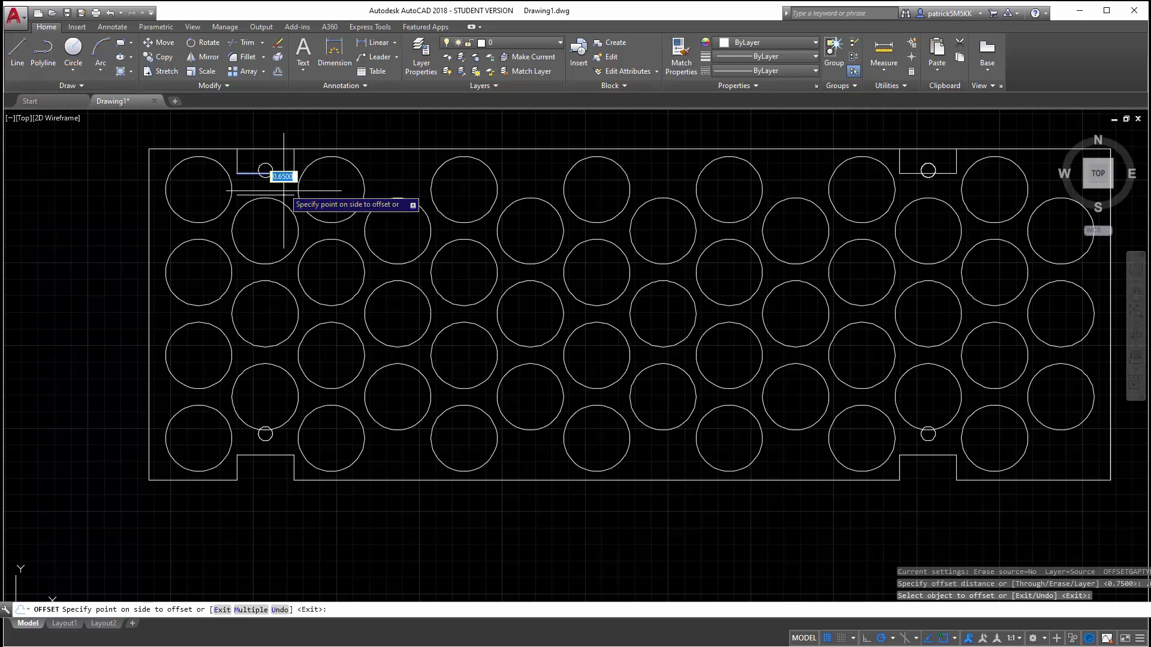
click(273, 228)
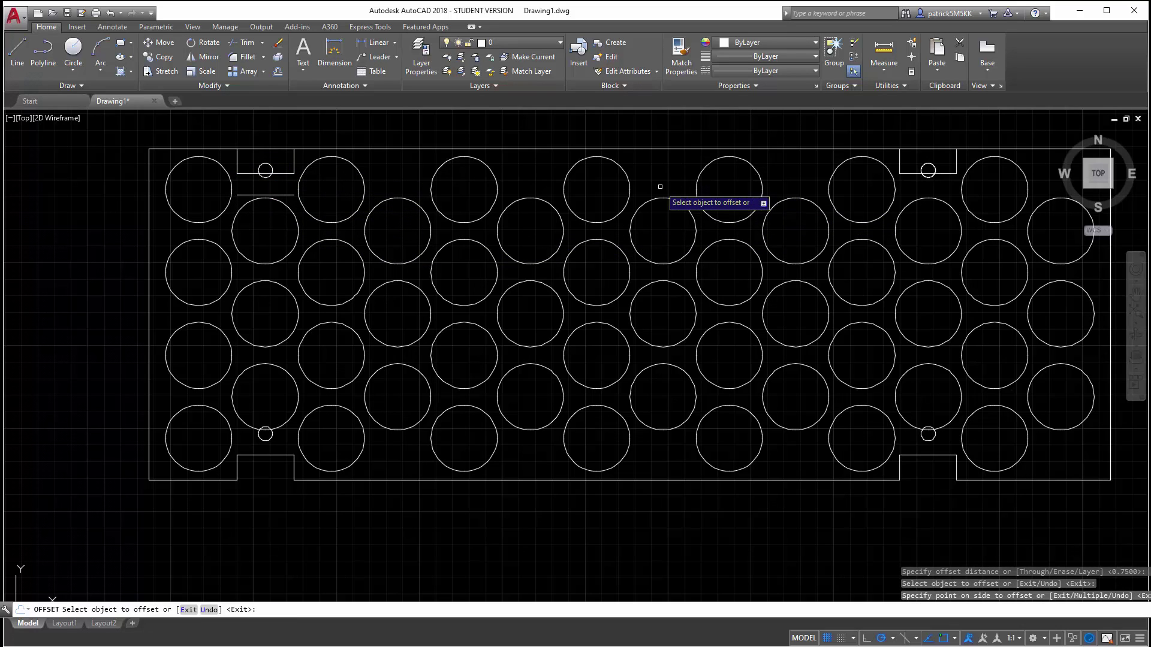
key(Escape)
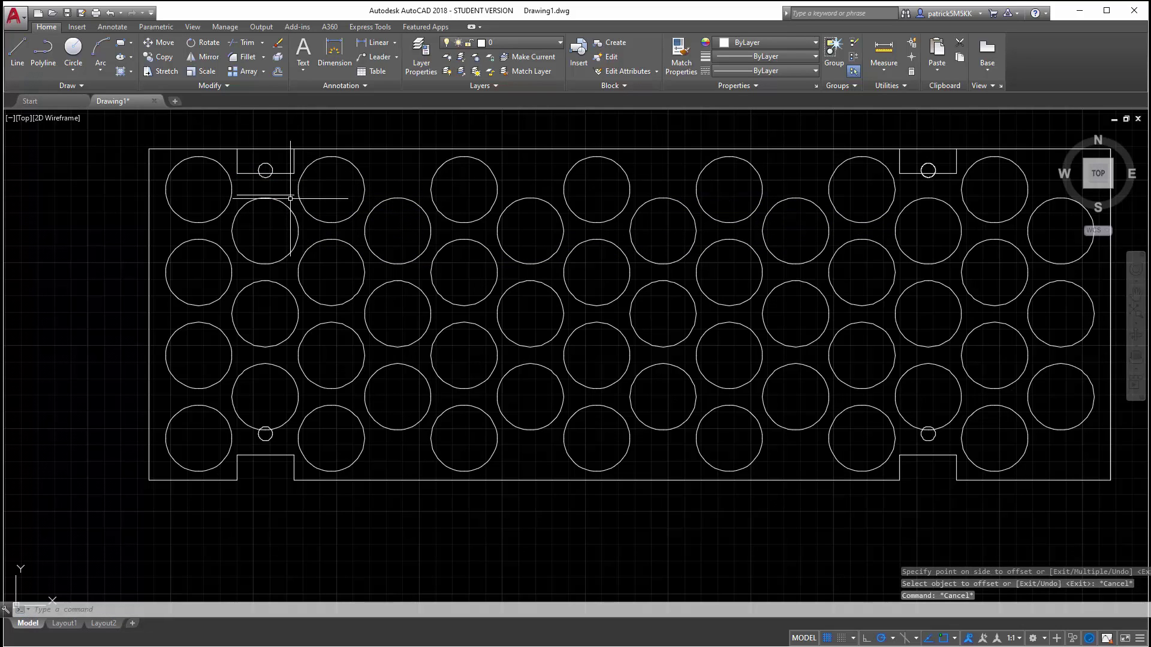
key(Delete)
Delete the top-left and top-right small holes.
click(265, 171)
key(Delete)
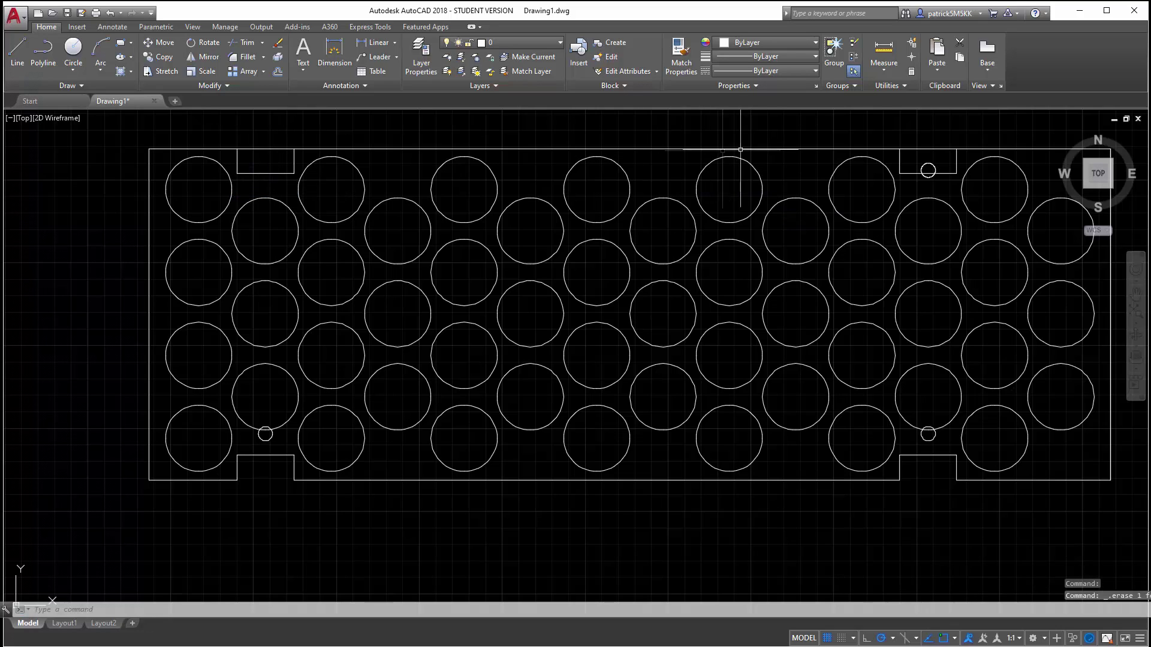
click(922, 170)
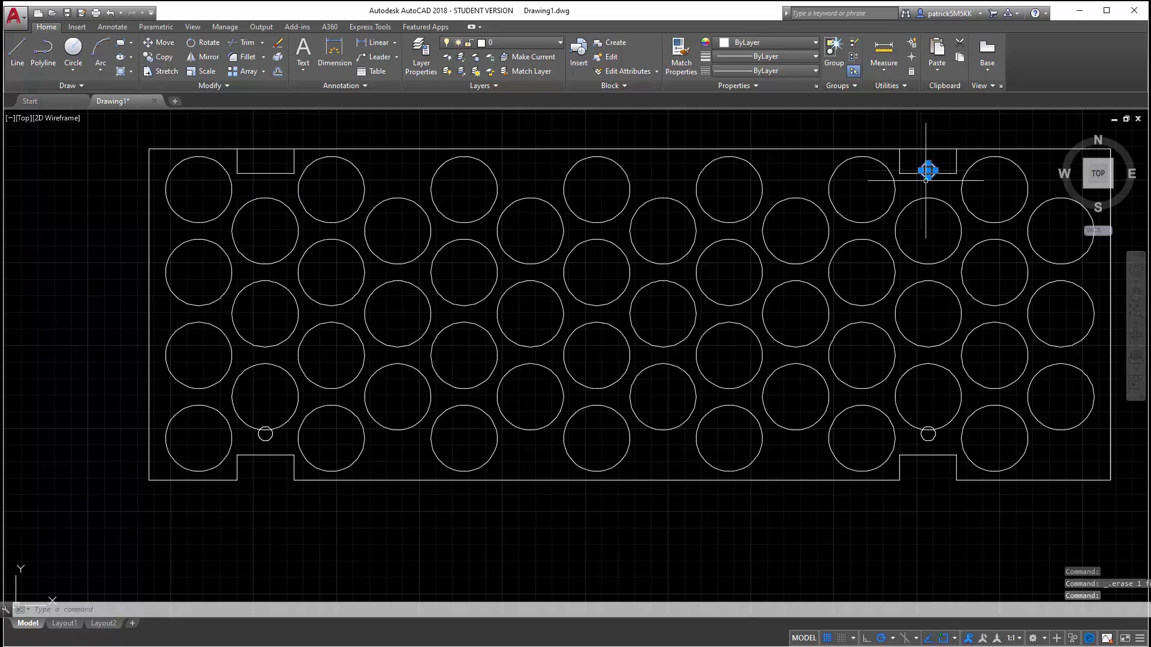
key(Delete)
Mirror the two bottom small holes about the horizontal midline, keeping the originals.
click(933, 439)
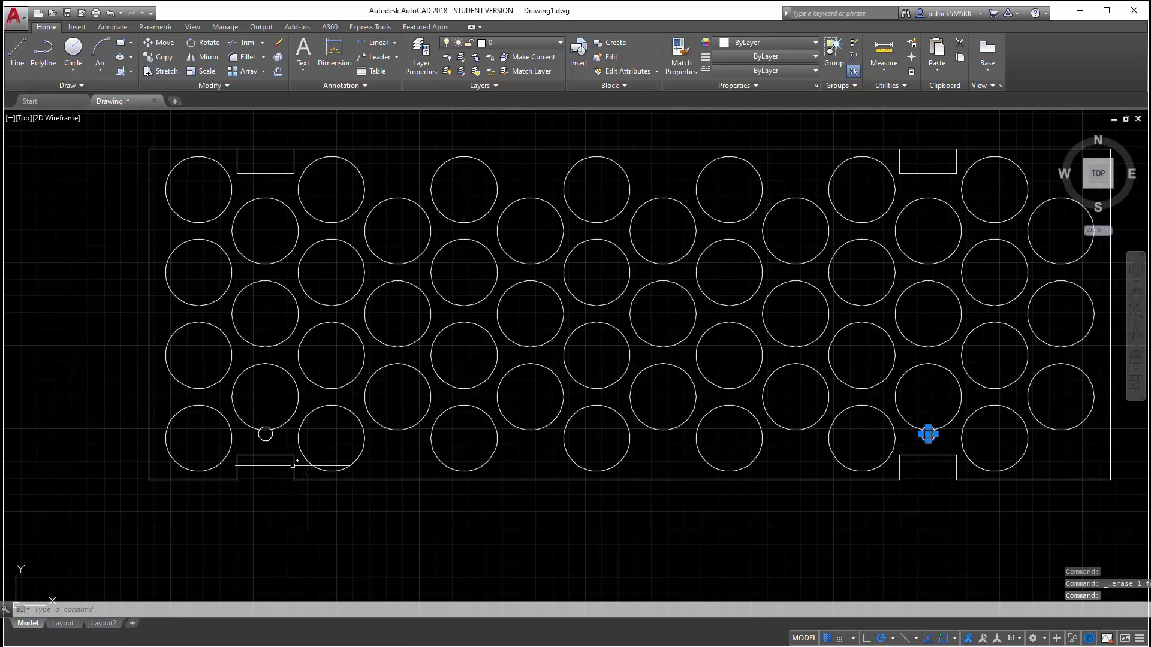
click(265, 441)
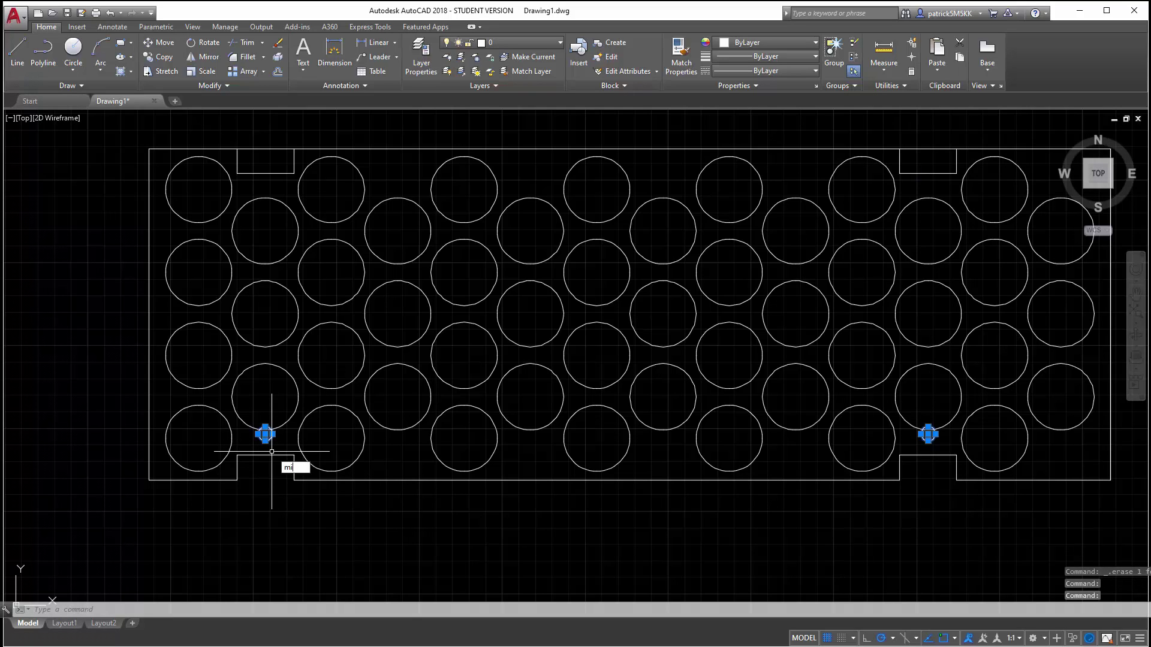
key(Return)
click(148, 314)
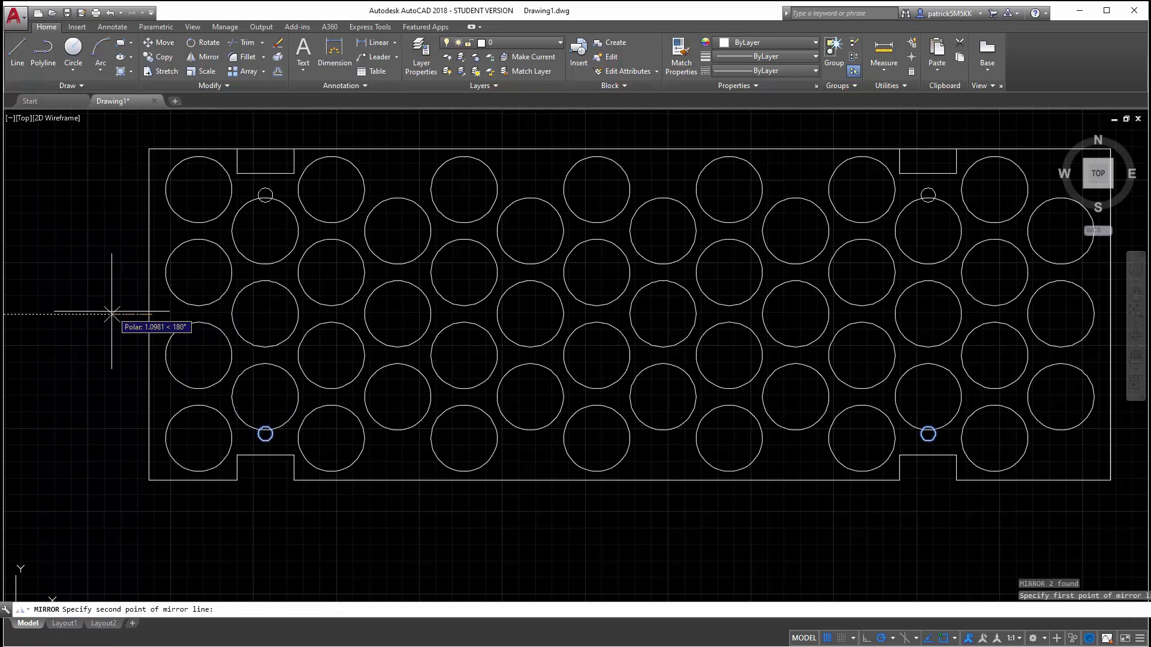
click(111, 313)
key(Return)
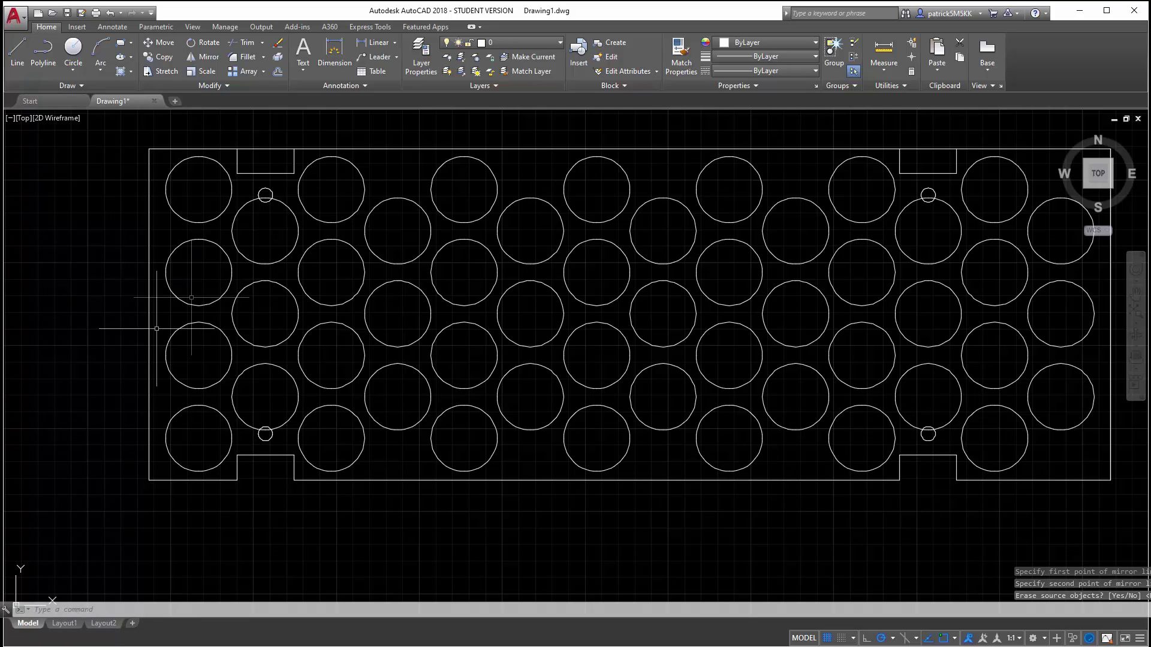
Trim the top edge line out of the left and right top notches, then zoom out.
text(tr)
key(Return)
key(Return)
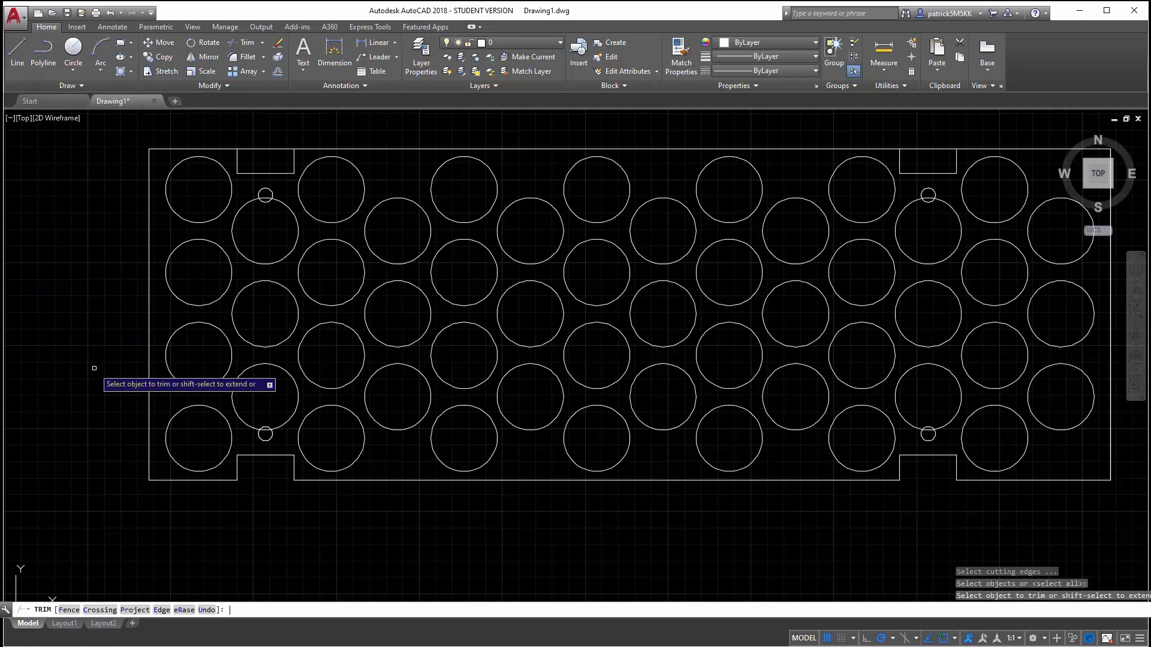
click(281, 151)
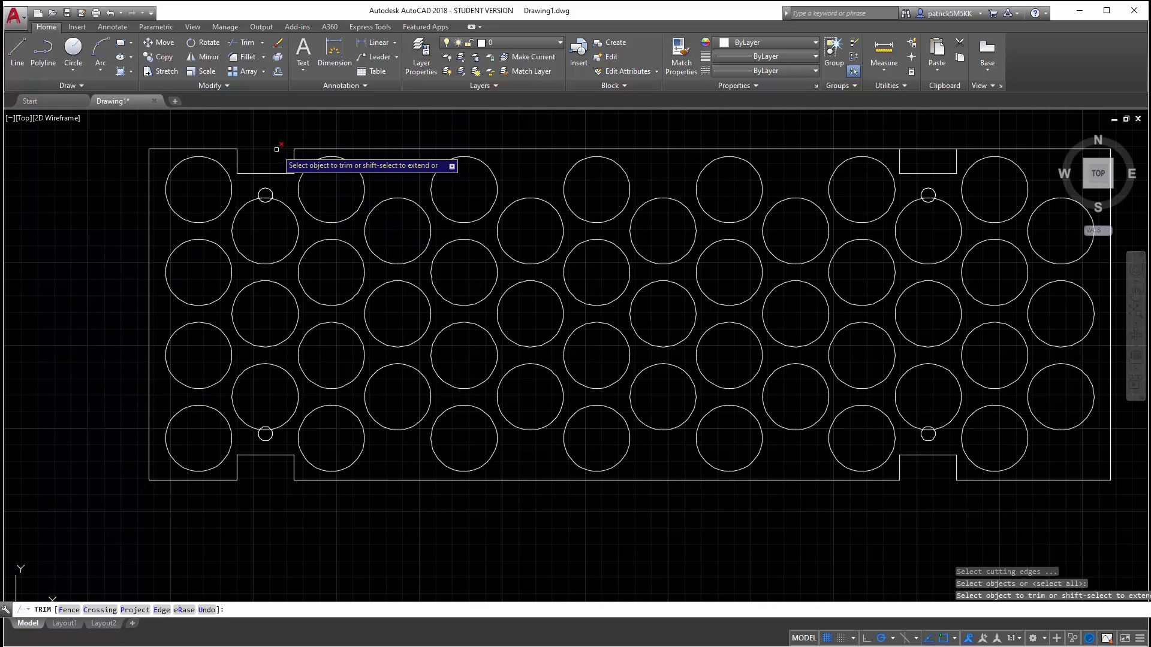
click(924, 150)
key(Escape)
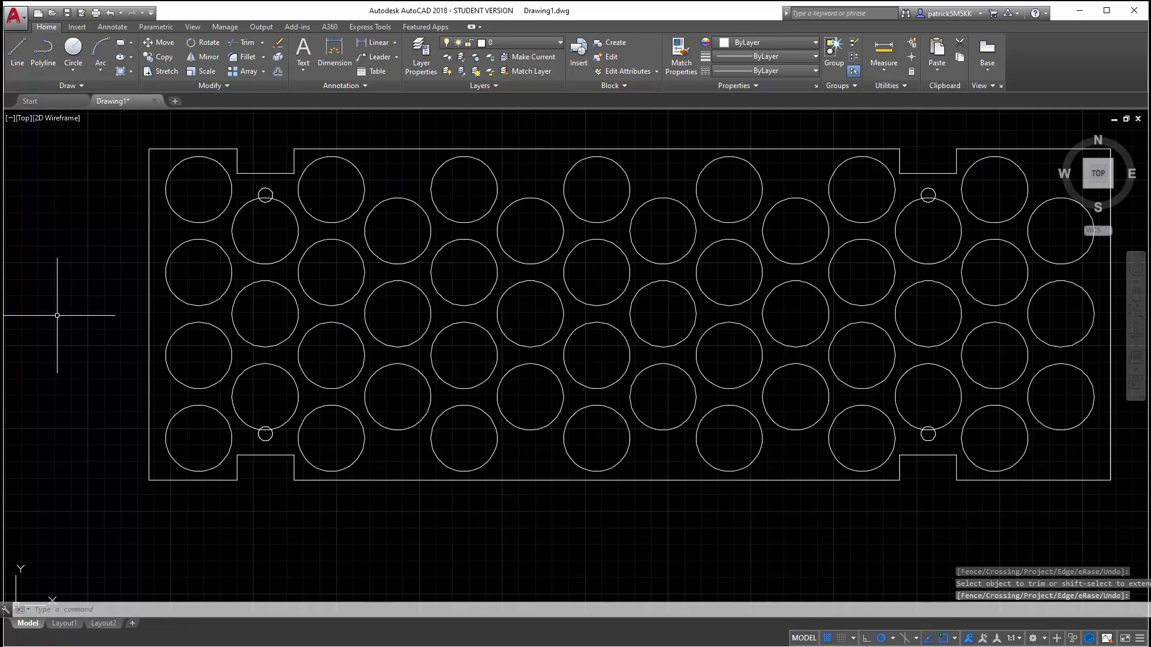
scroll(64, 352, down, 2)
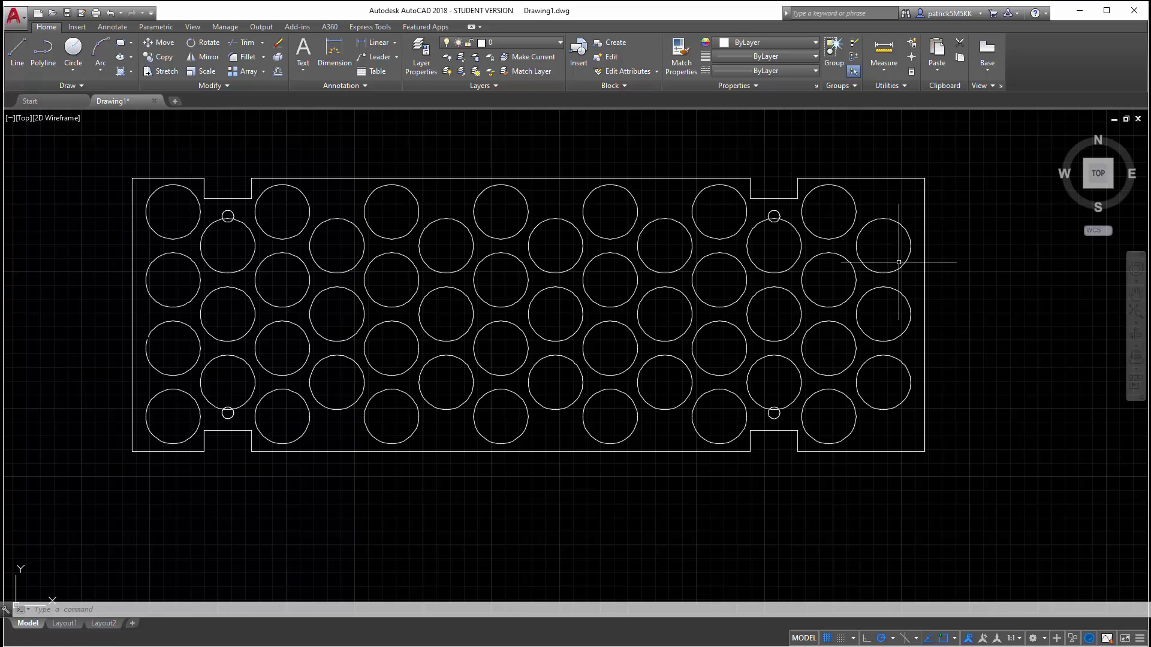
click(910, 419)
Delete the three rightmost circles and mirror the left edge line across the panel's vertical centre.
click(875, 226)
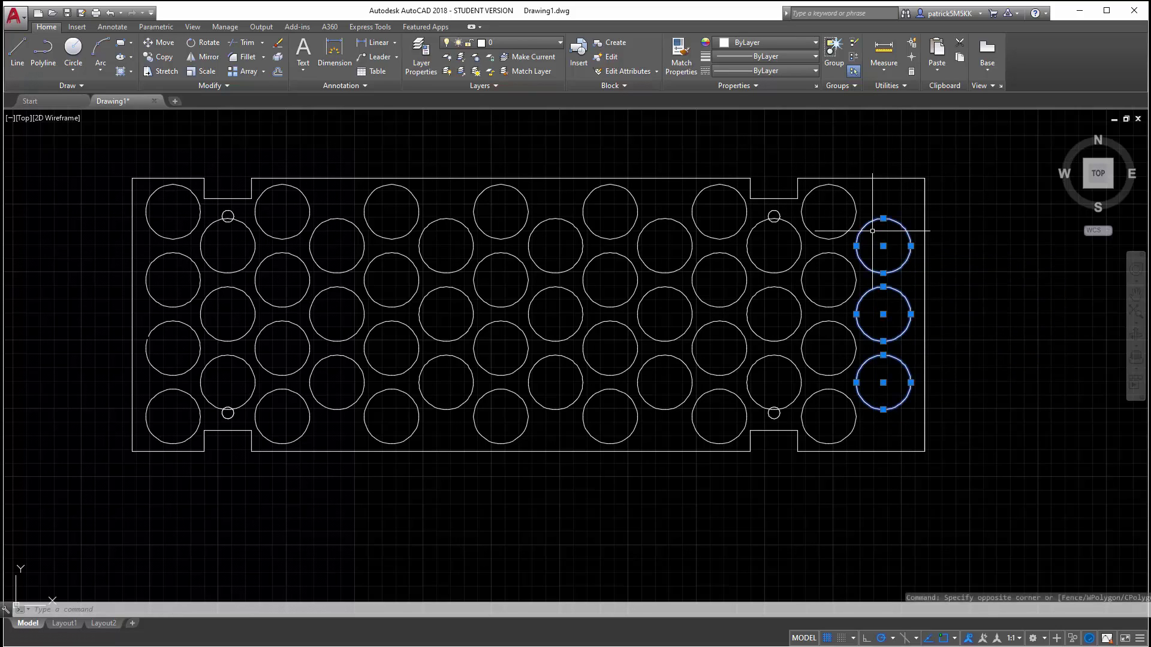
key(Delete)
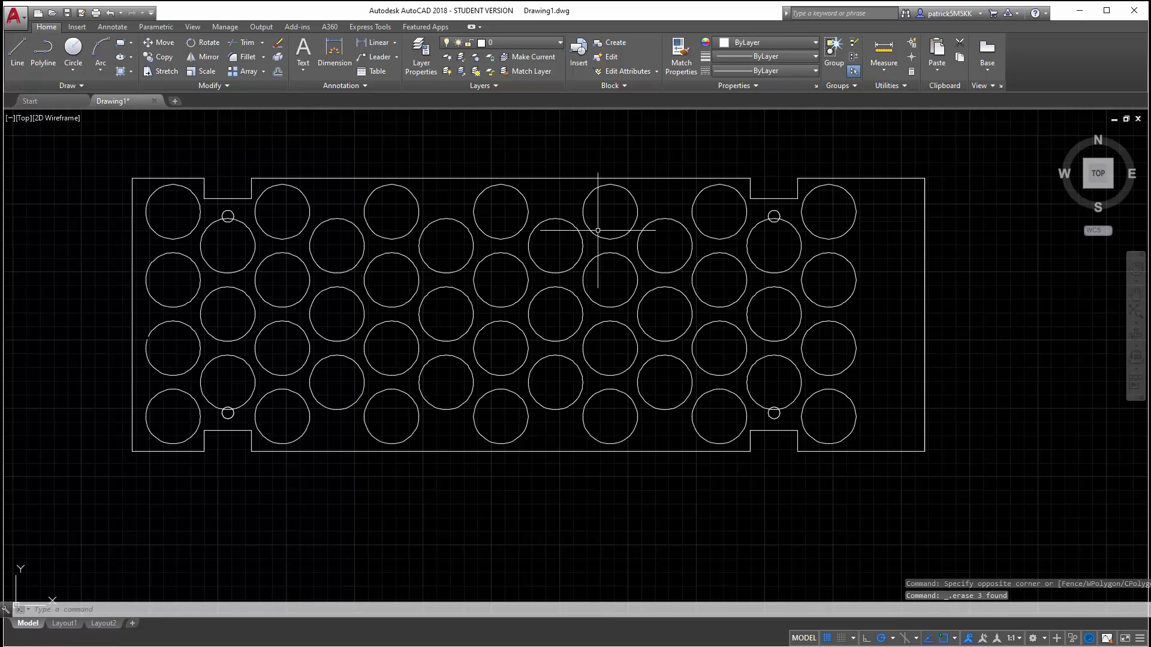
click(132, 319)
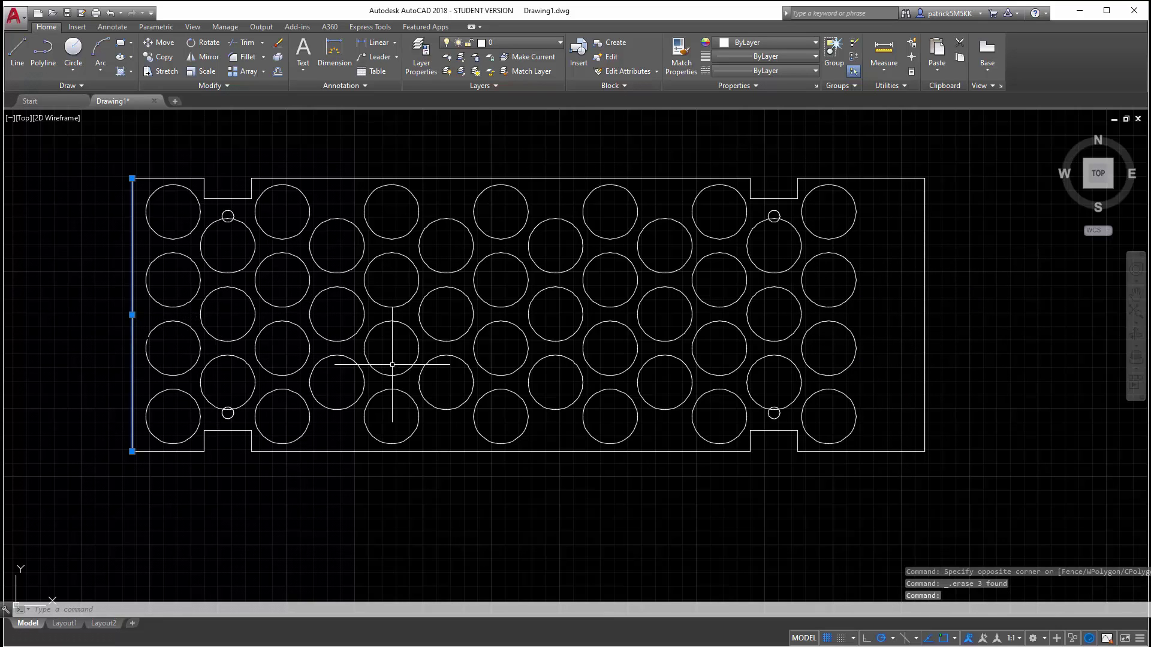
text(mi)
key(Return)
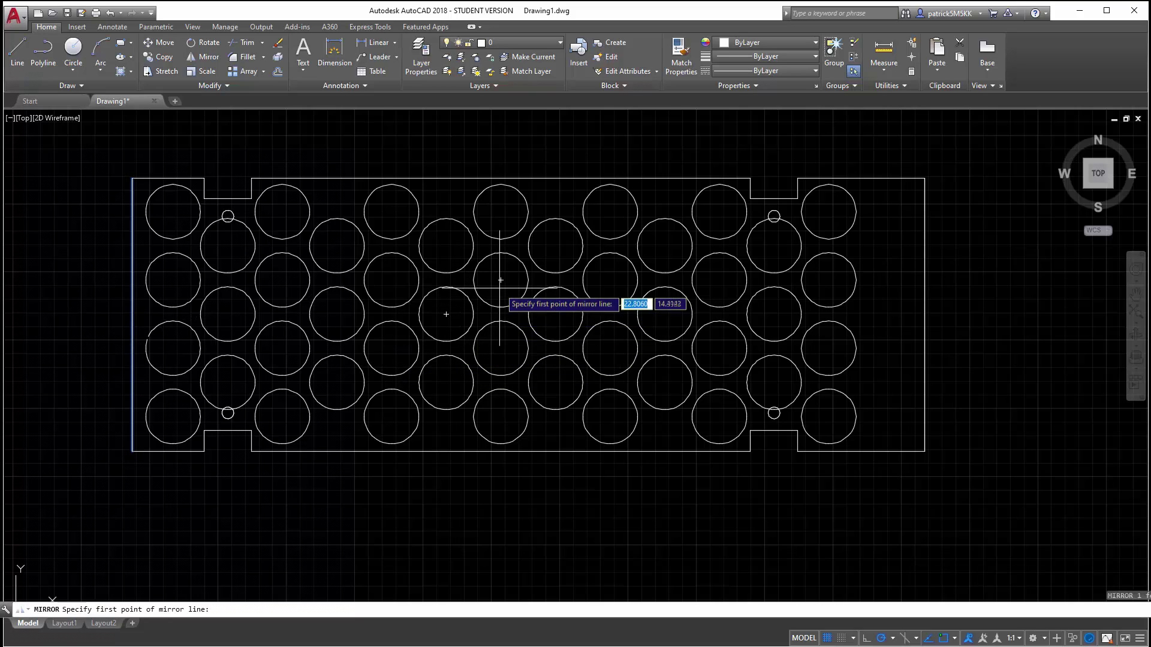
click(500, 279)
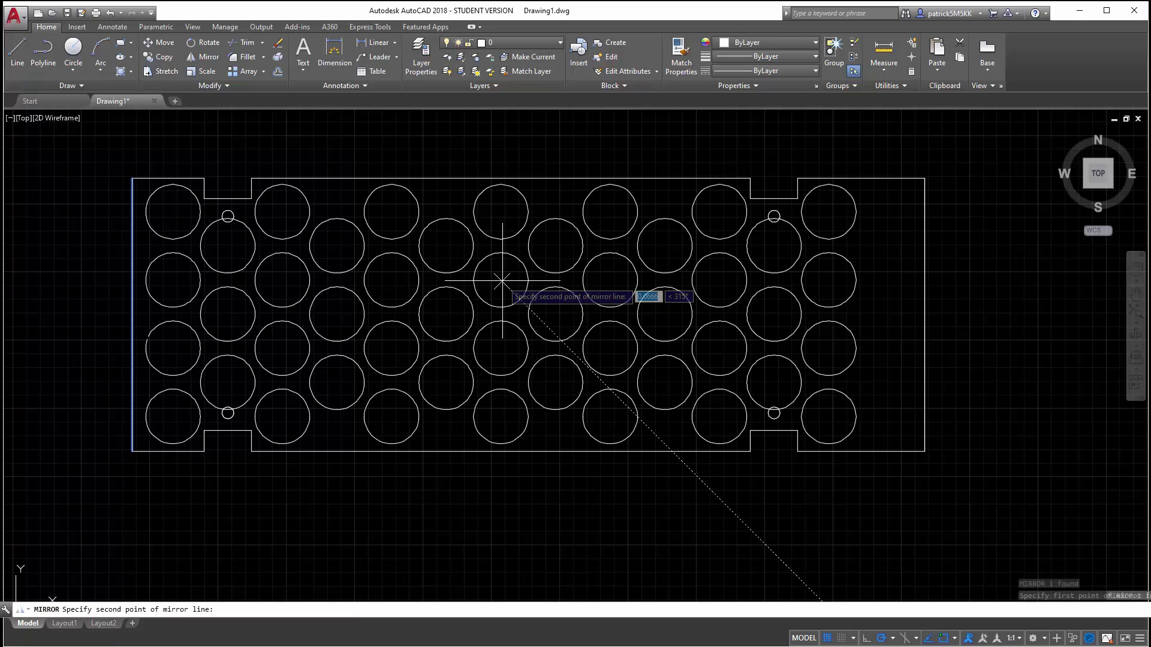
click(501, 493)
key(Return)
Trim the top and bottom edges extending beyond the new right edge line.
text(tr)
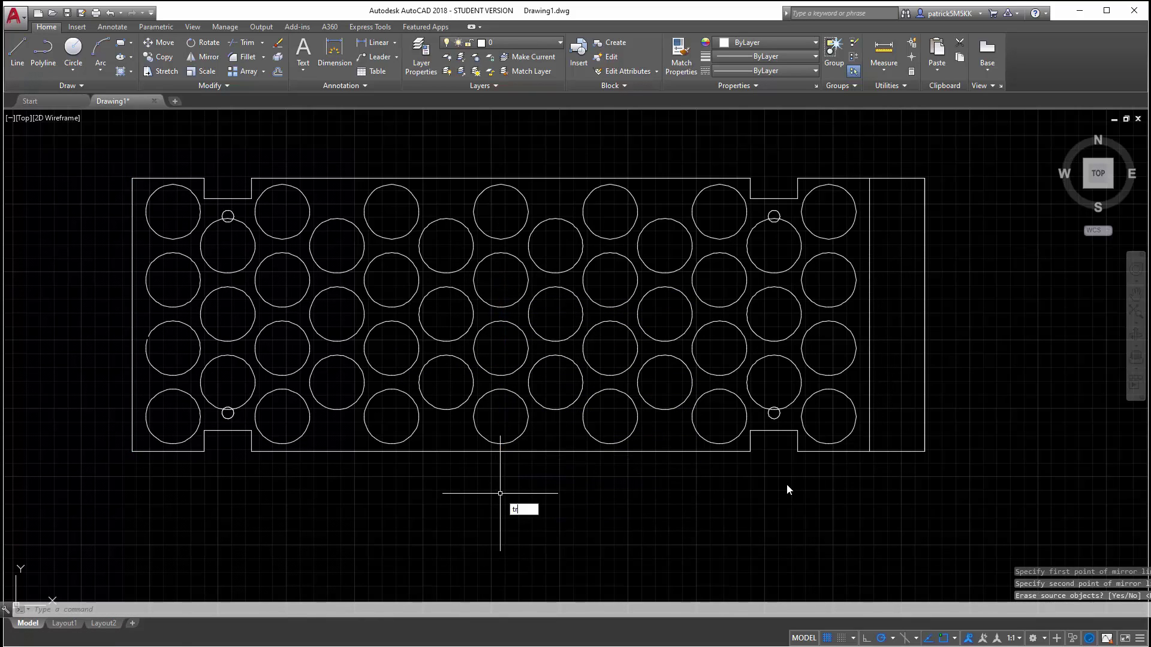
key(Return)
key(Return)
click(896, 451)
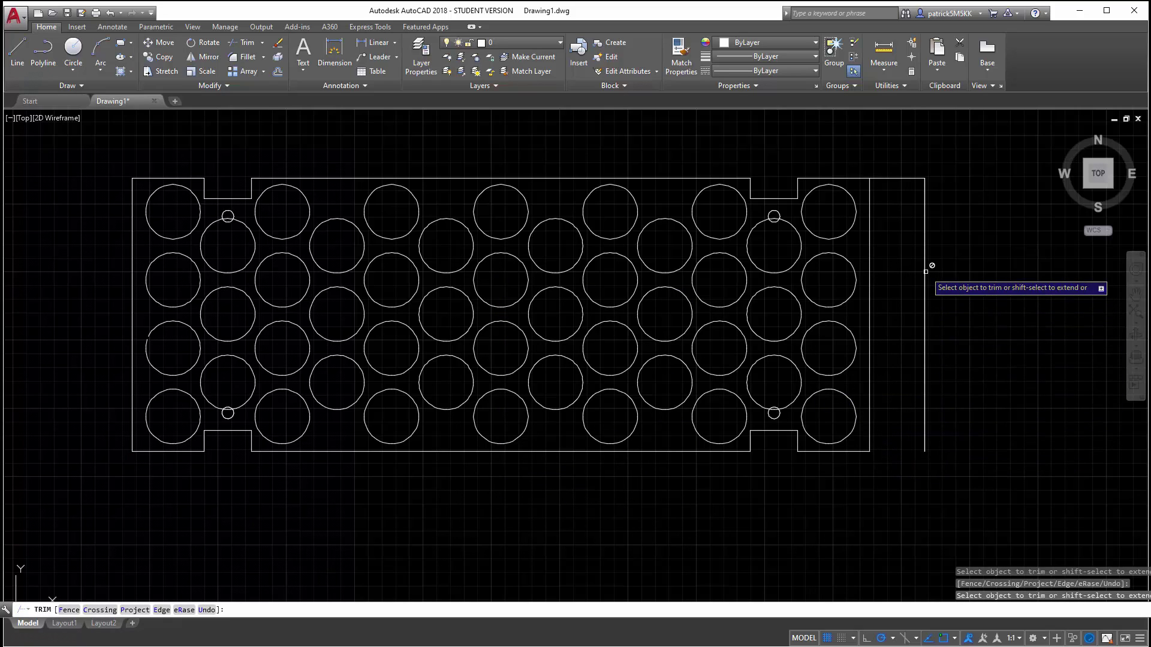
click(896, 178)
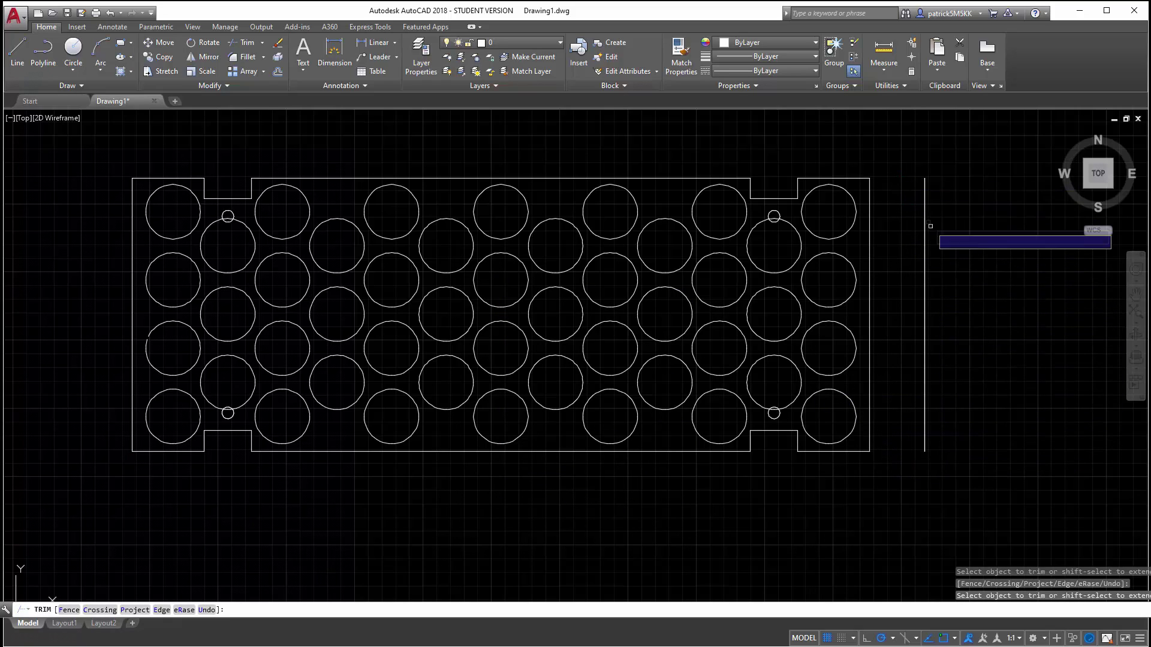
key(Return)
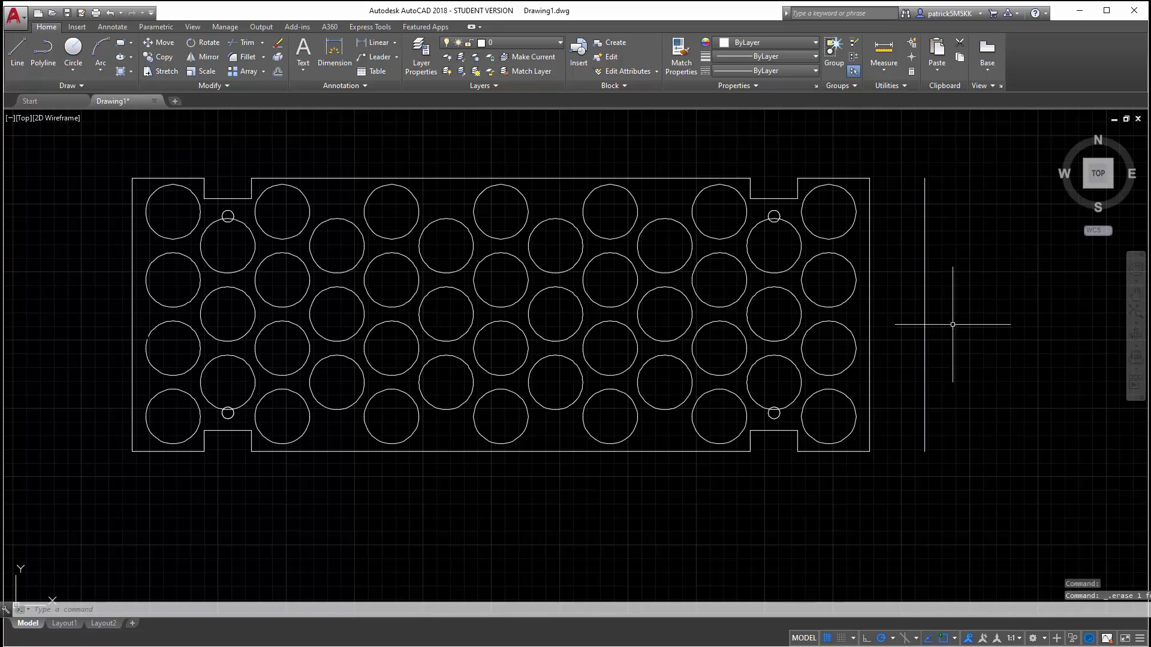
Erase the stray vertical line right of the panel and cancel the accidental selection window.
click(924, 275)
key(Delete)
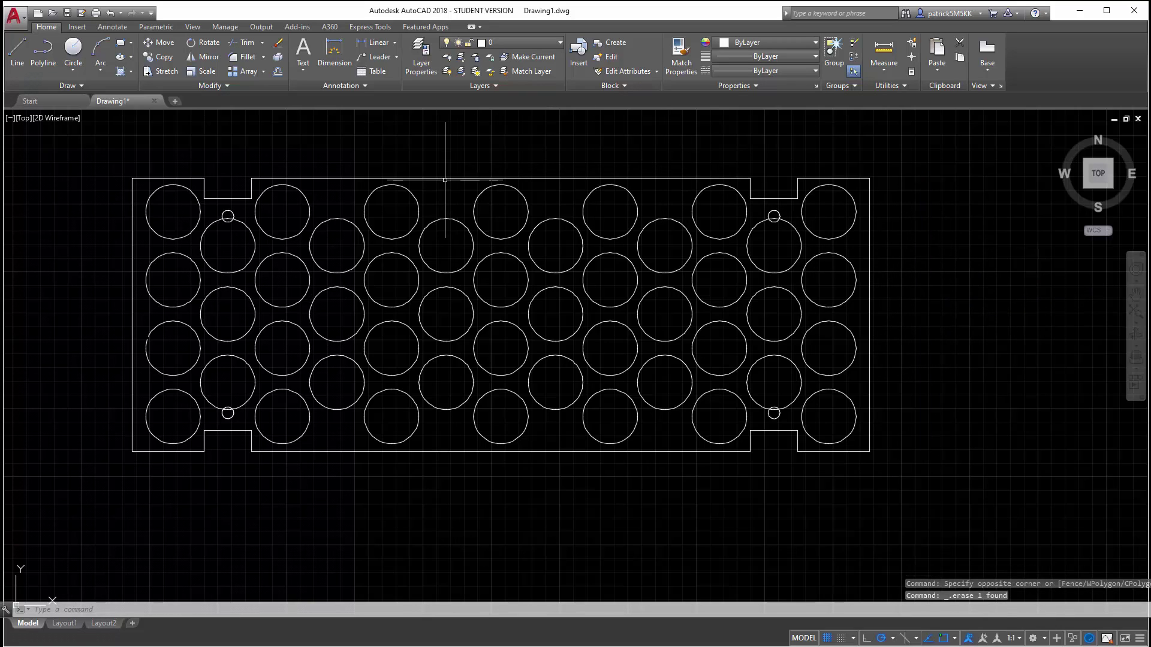
click(634, 499)
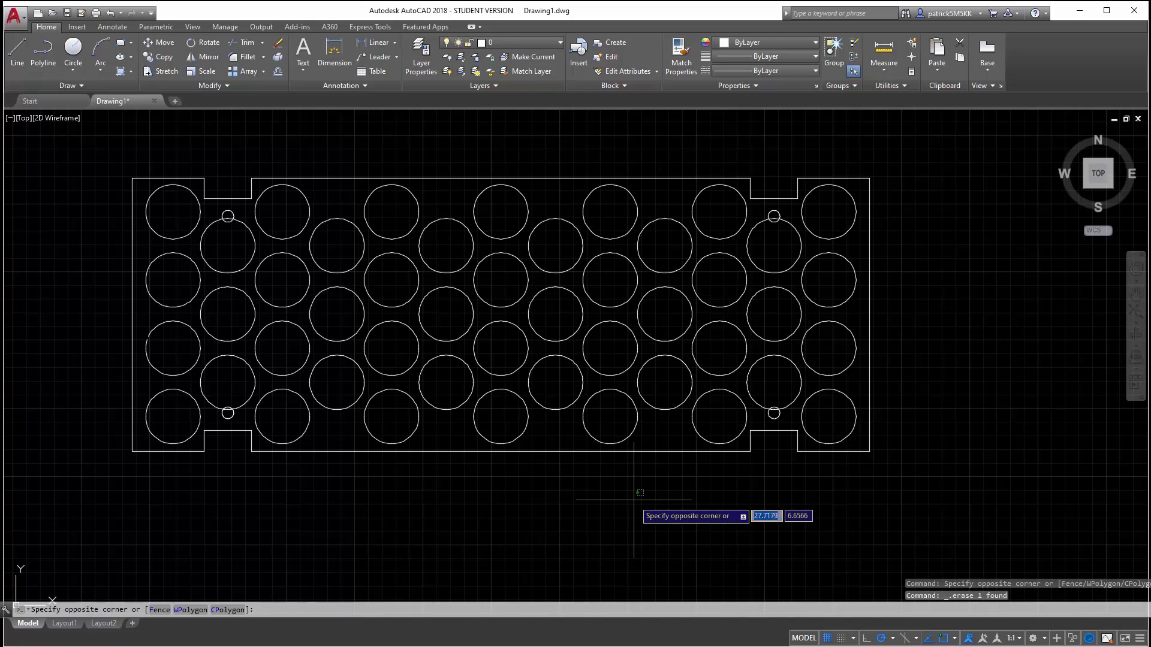
key(Escape)
key(Escape)
key(Escape)
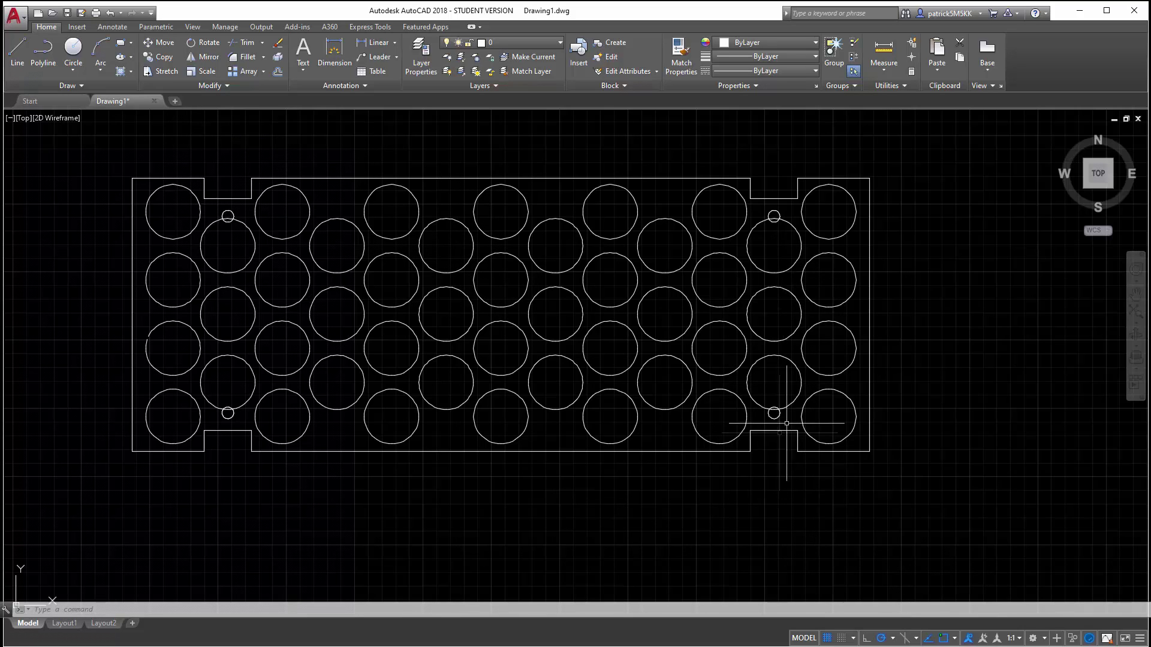
Draw a 40-unit vertical line upward from a point left of the shelf panel.
scroll(887, 437, down, 4)
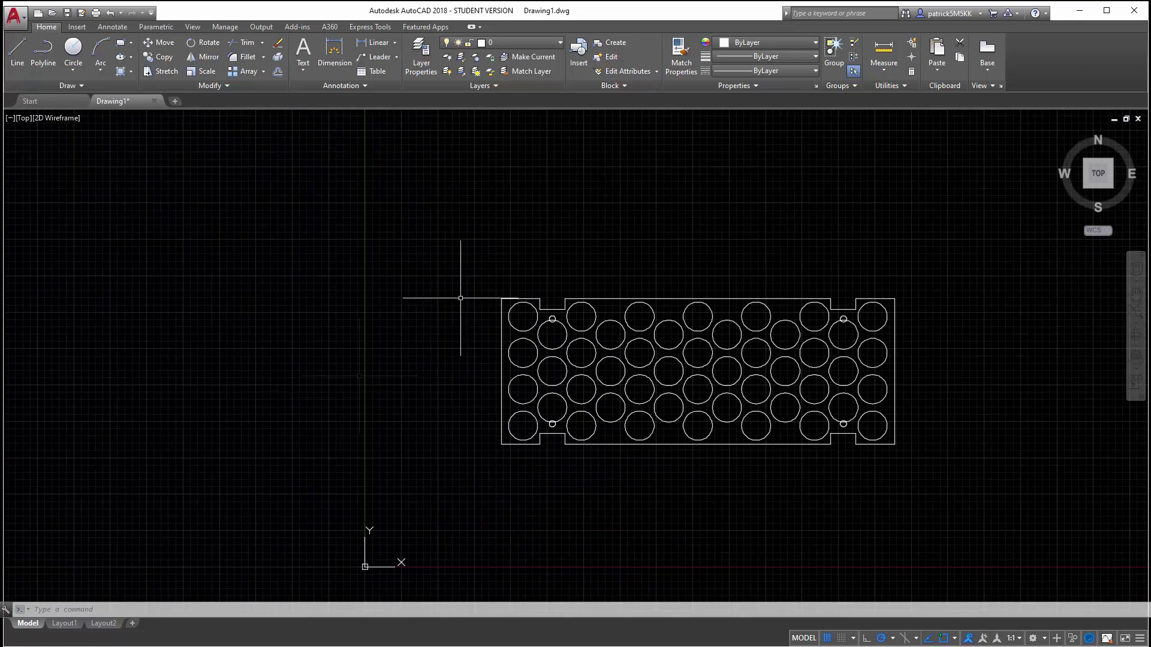
scroll(495, 278, down, 2)
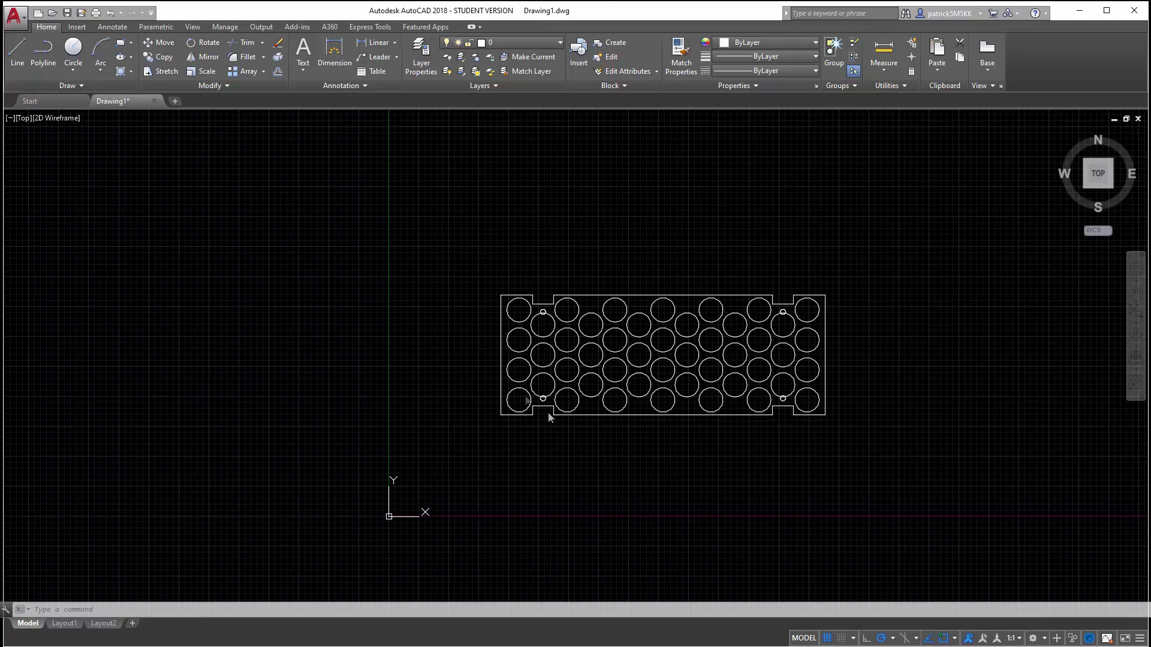
scroll(610, 443, down, 1)
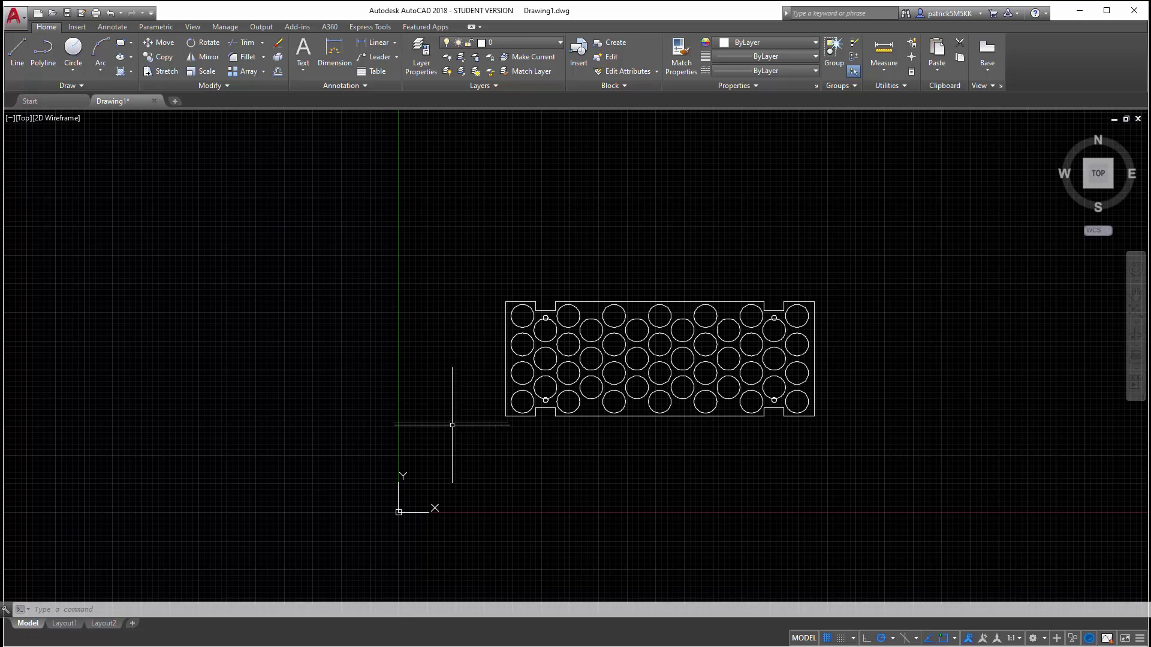
key(l)
key(Return)
click(443, 466)
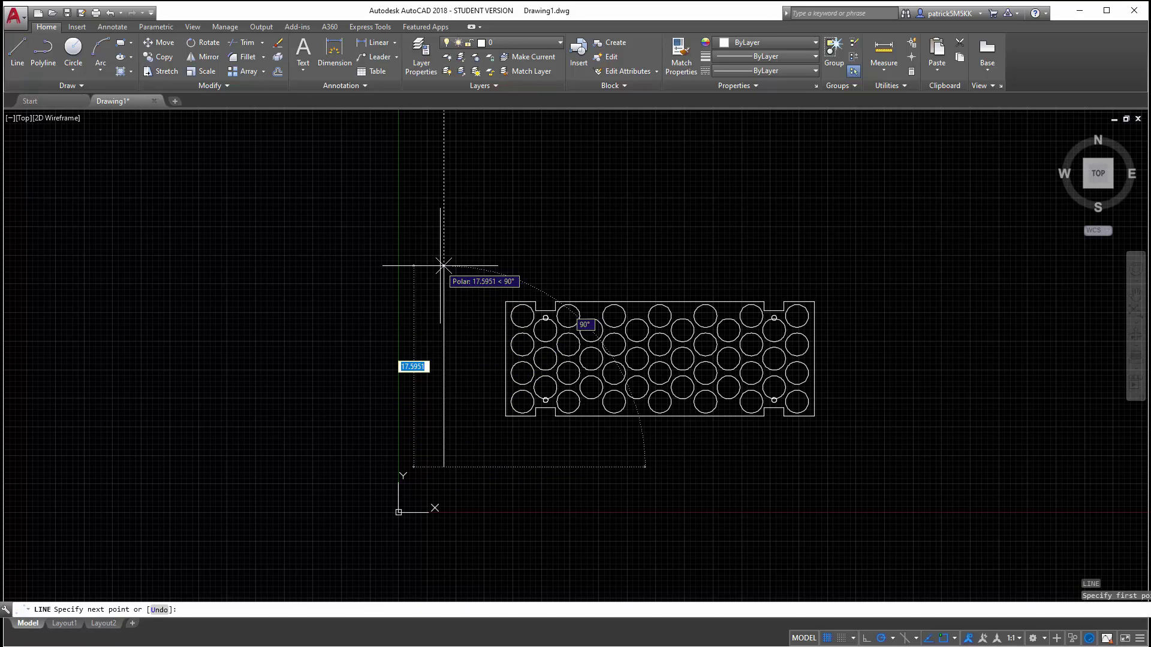
text(40)
key(Return)
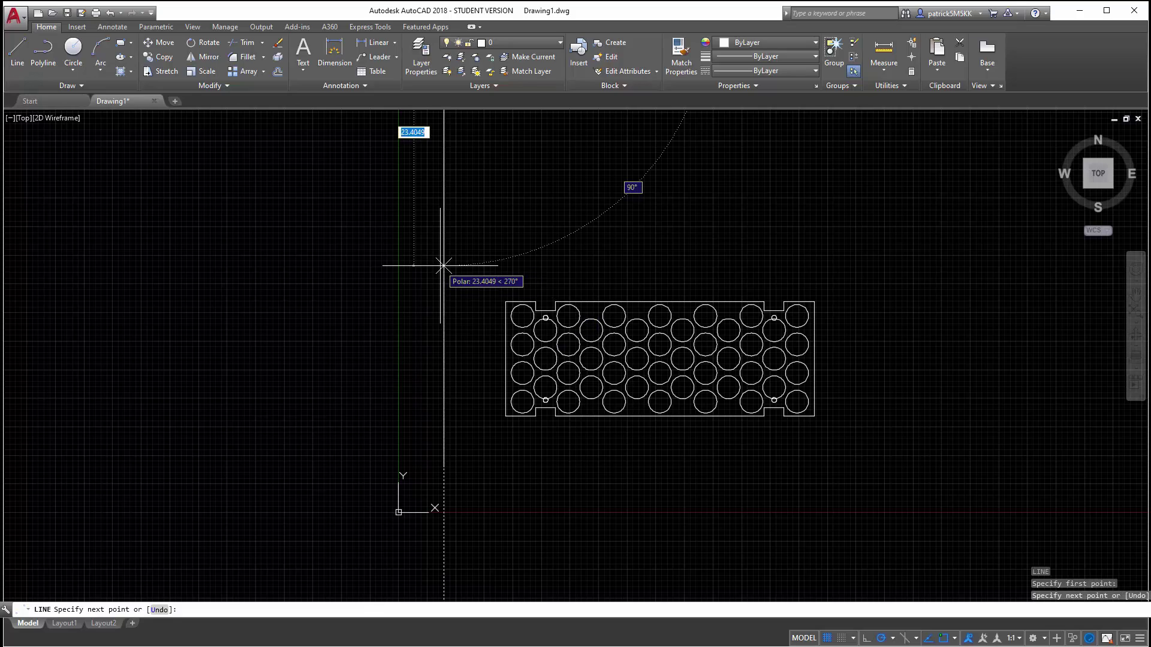
key(Return)
scroll(420, 461, down, 1)
scroll(398, 474, up, 3)
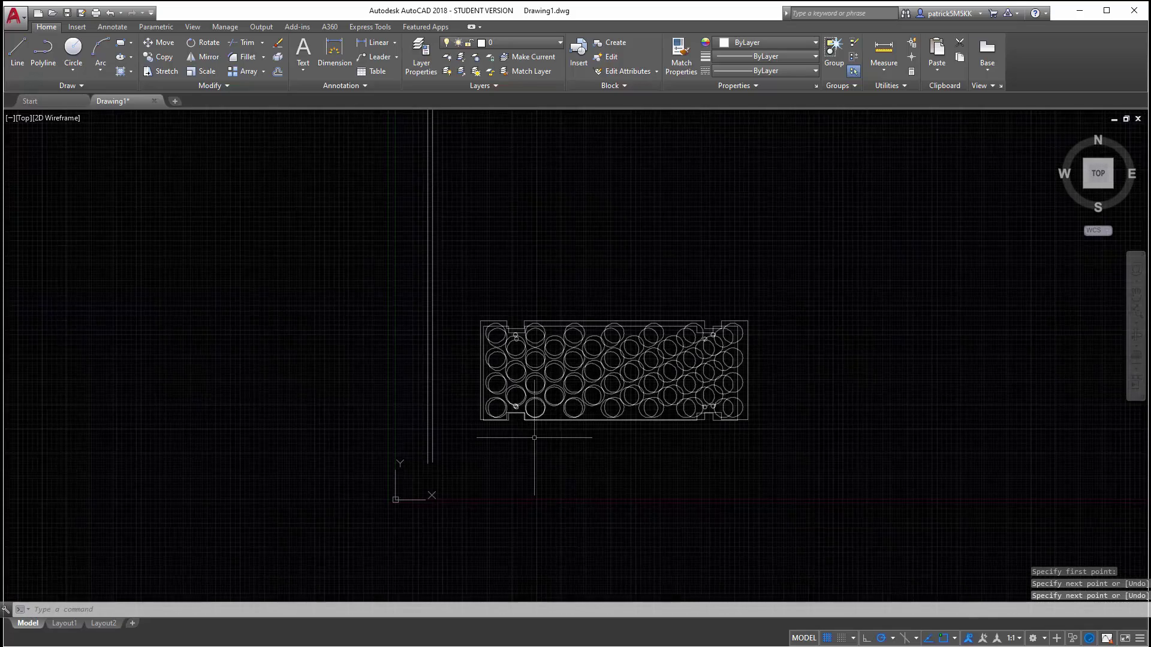
scroll(534, 437, up, 4)
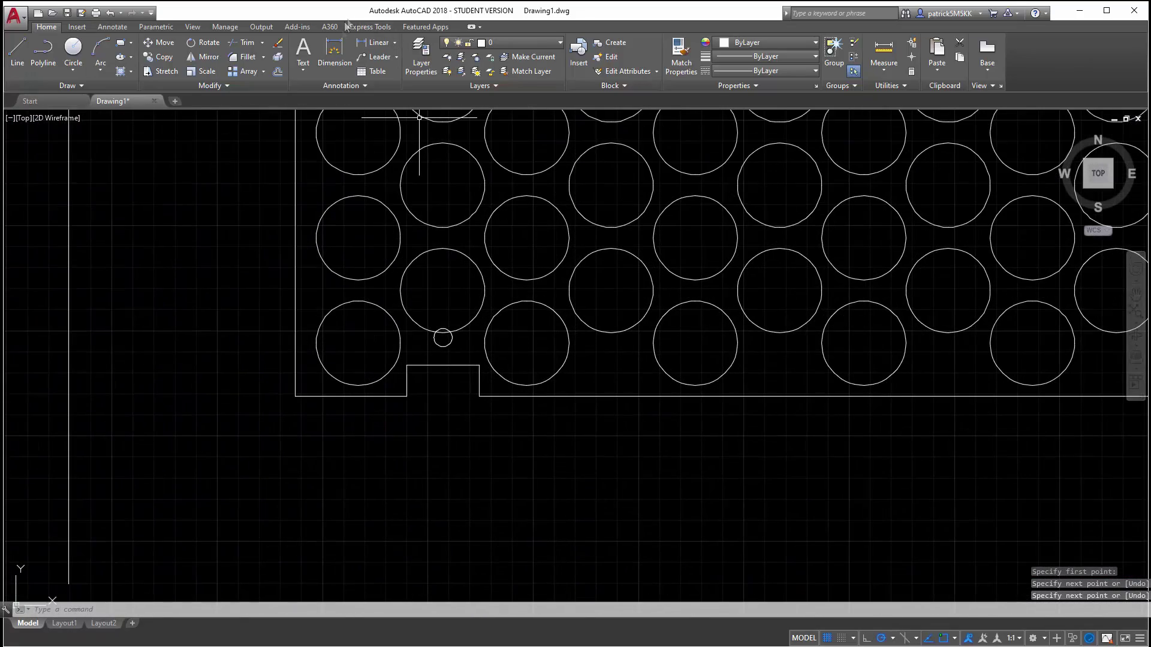
click(334, 51)
click(407, 396)
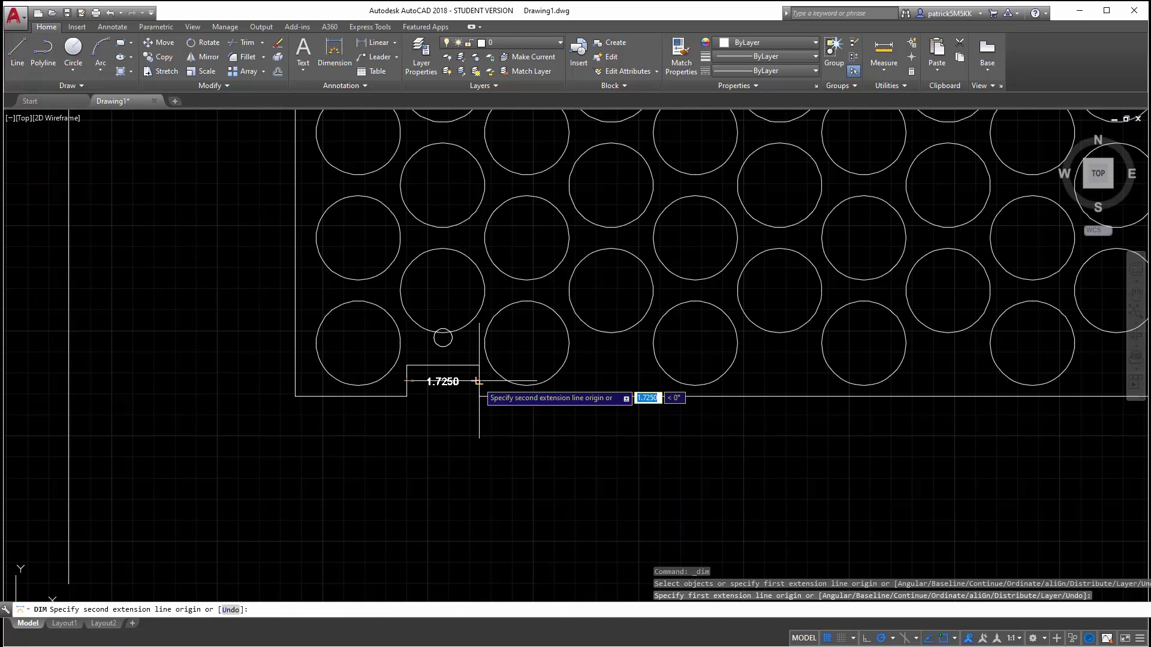
click(478, 396)
click(459, 403)
scroll(436, 413, up, 3)
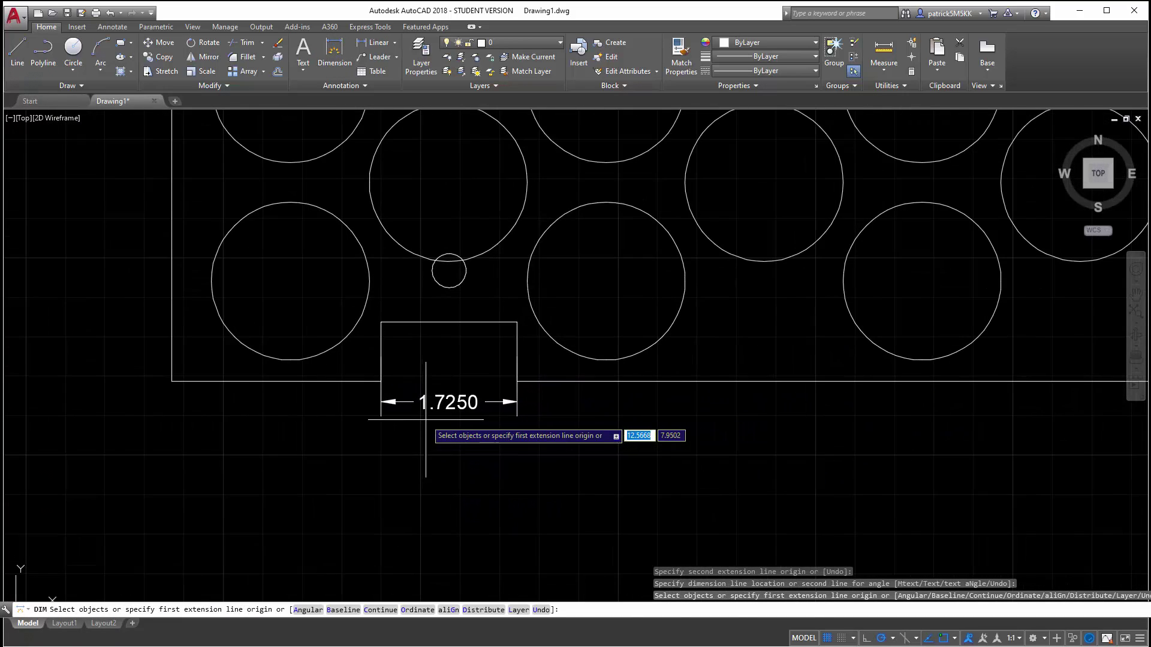
scroll(425, 419, down, 3)
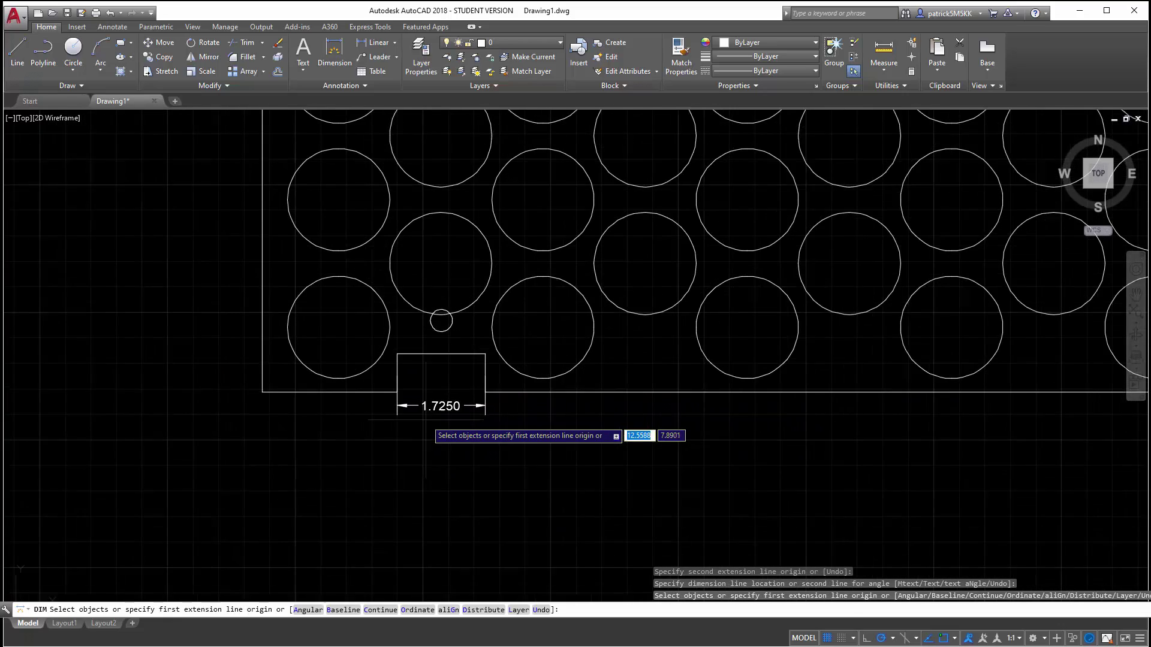
key(Escape)
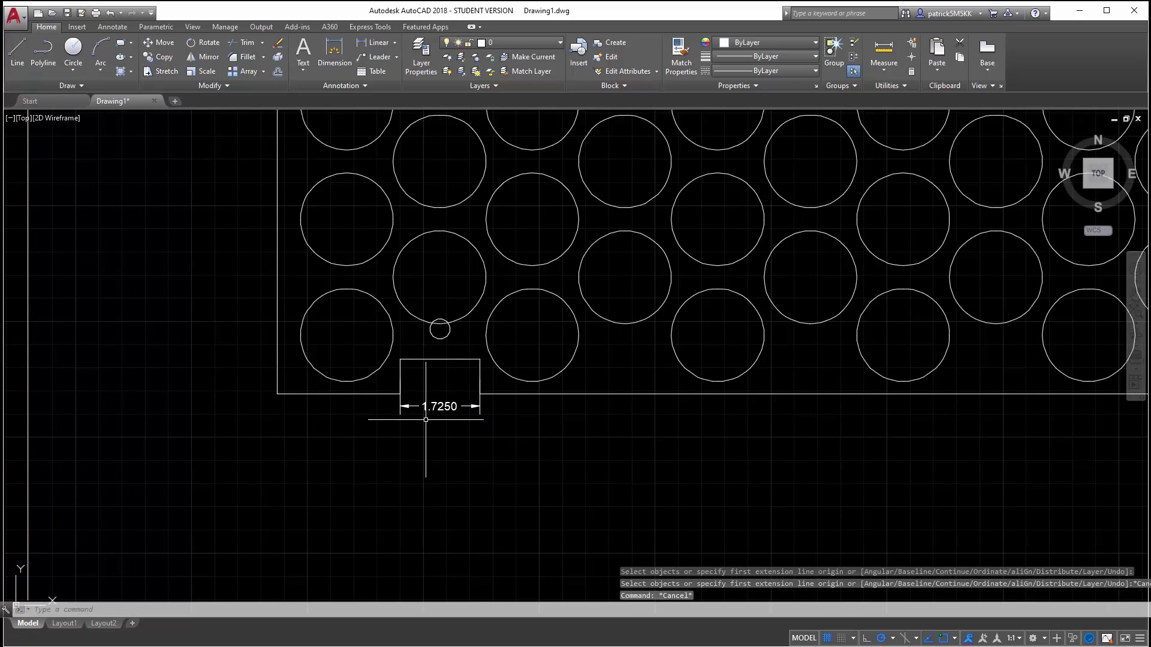
drag(432, 419, 399, 390)
key(Delete)
scroll(585, 462, down, 5)
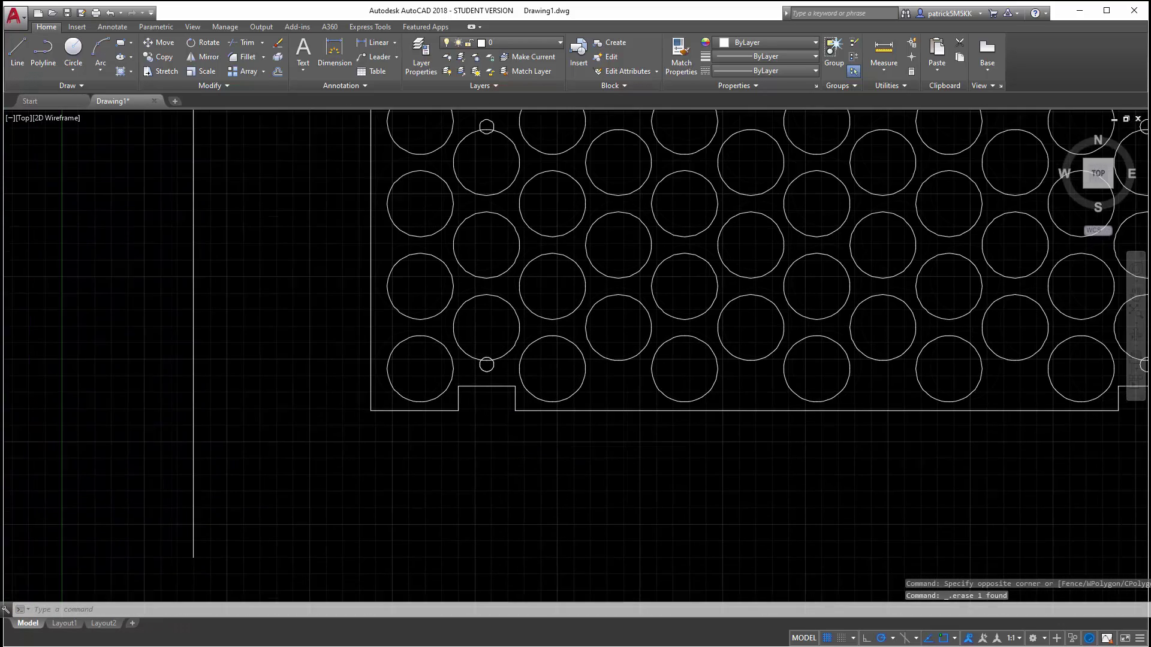
Offset the vertical leg line 1.7 units to the right.
scroll(597, 471, down, 2)
drag(488, 428, 431, 403)
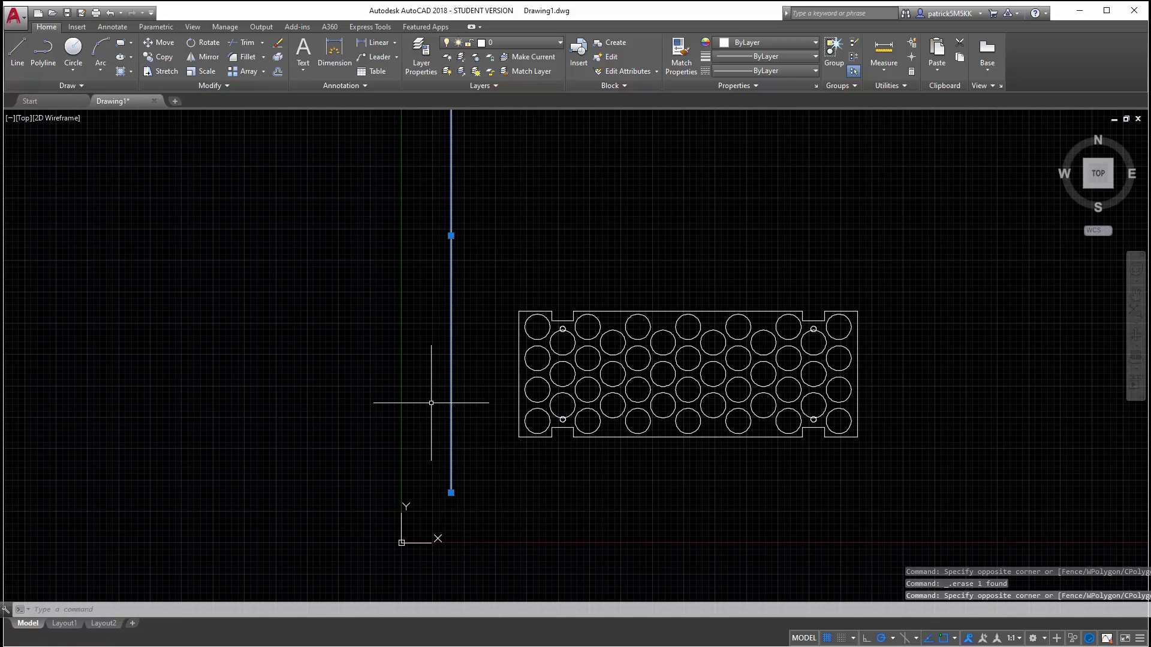
key(Escape)
text(o)
key(Return)
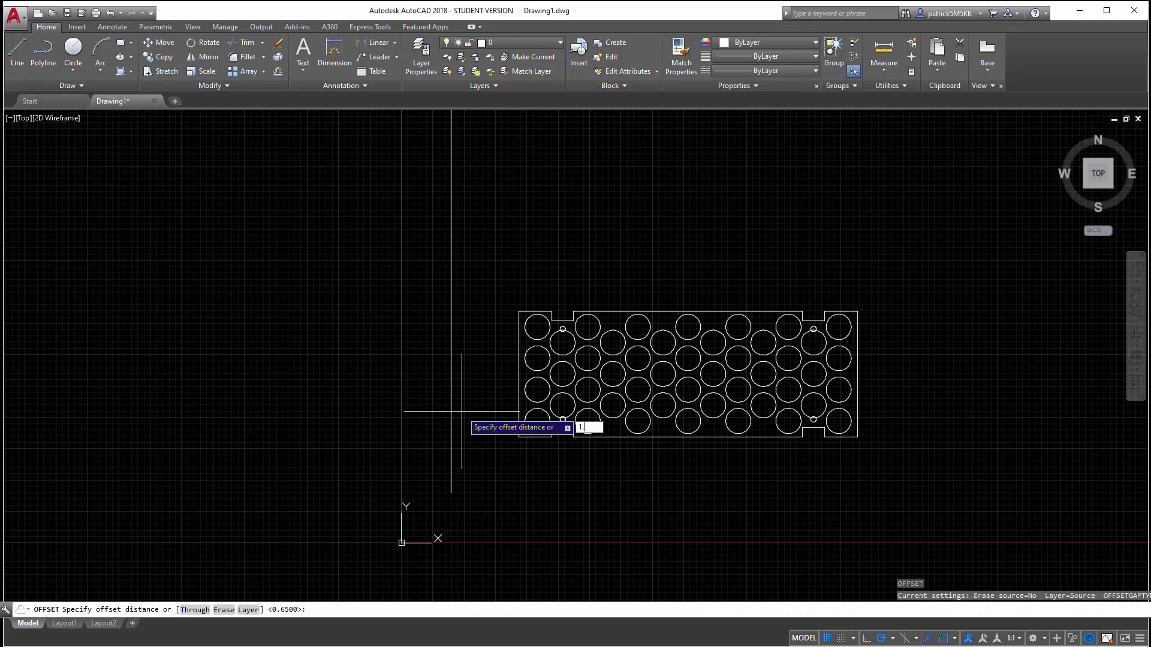
text(1.7)
key(Return)
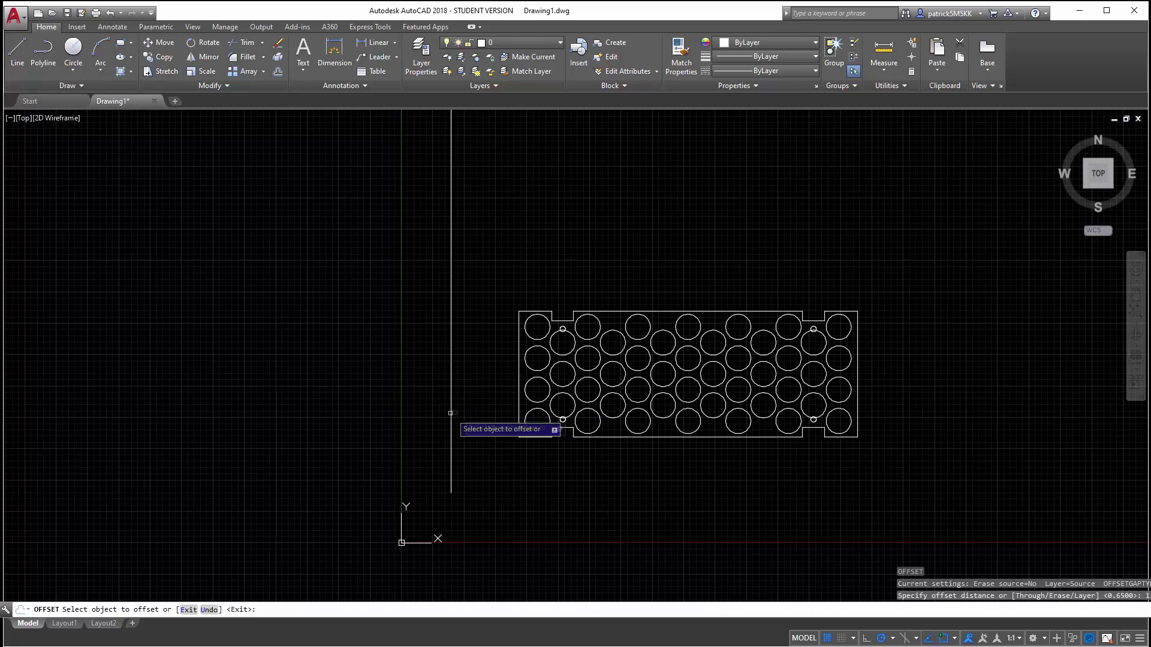
click(451, 250)
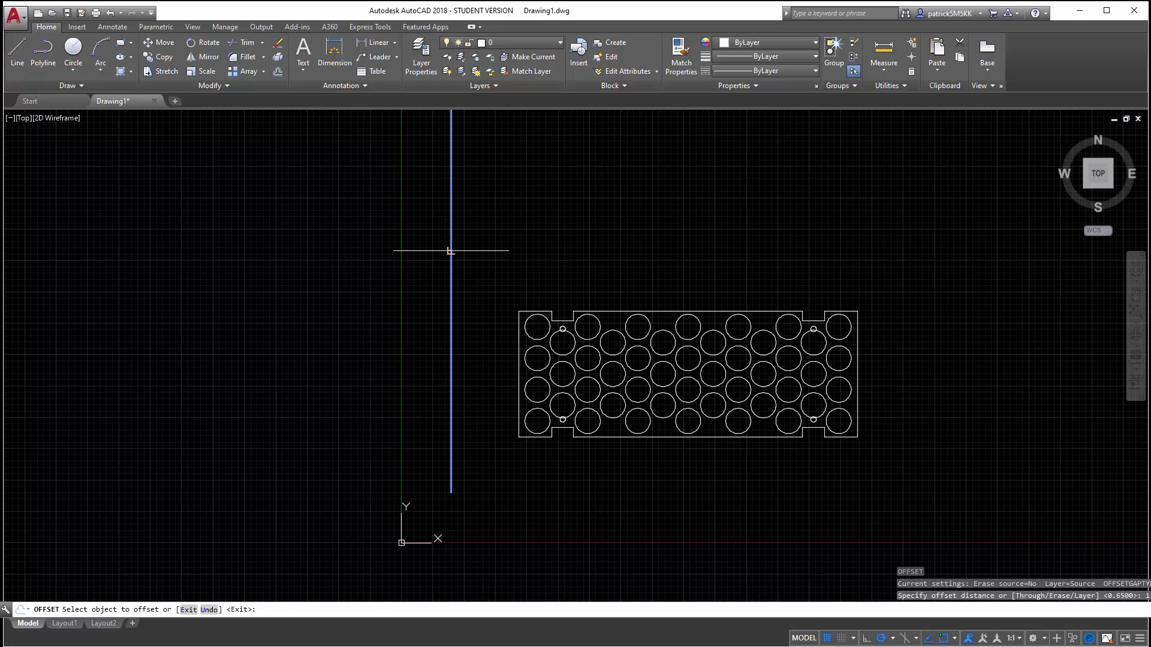
click(509, 254)
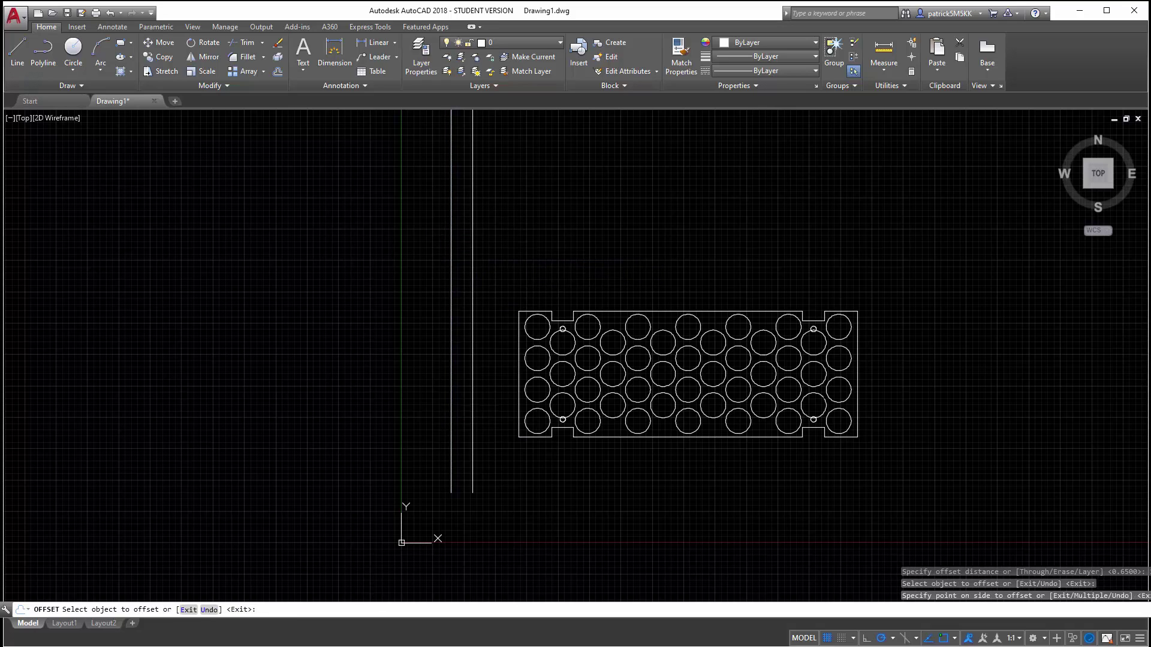
key(Escape)
key(Escape)
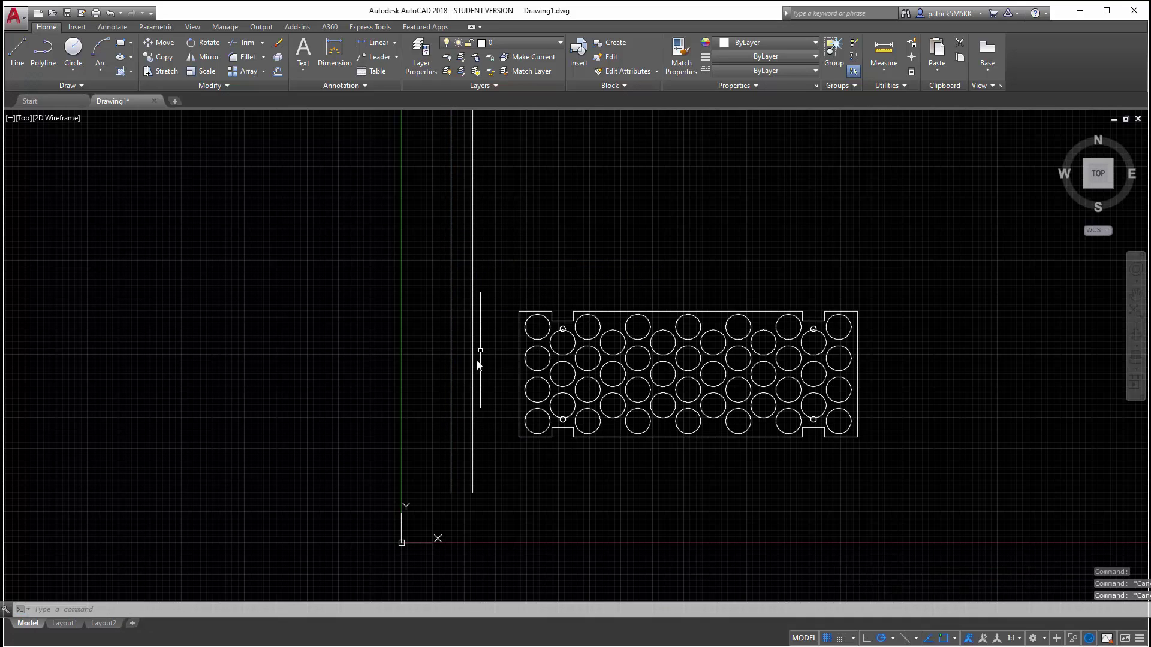
Draw lines joining the two parallel lines' bottom ends and top ends.
text(l)
key(Return)
click(472, 493)
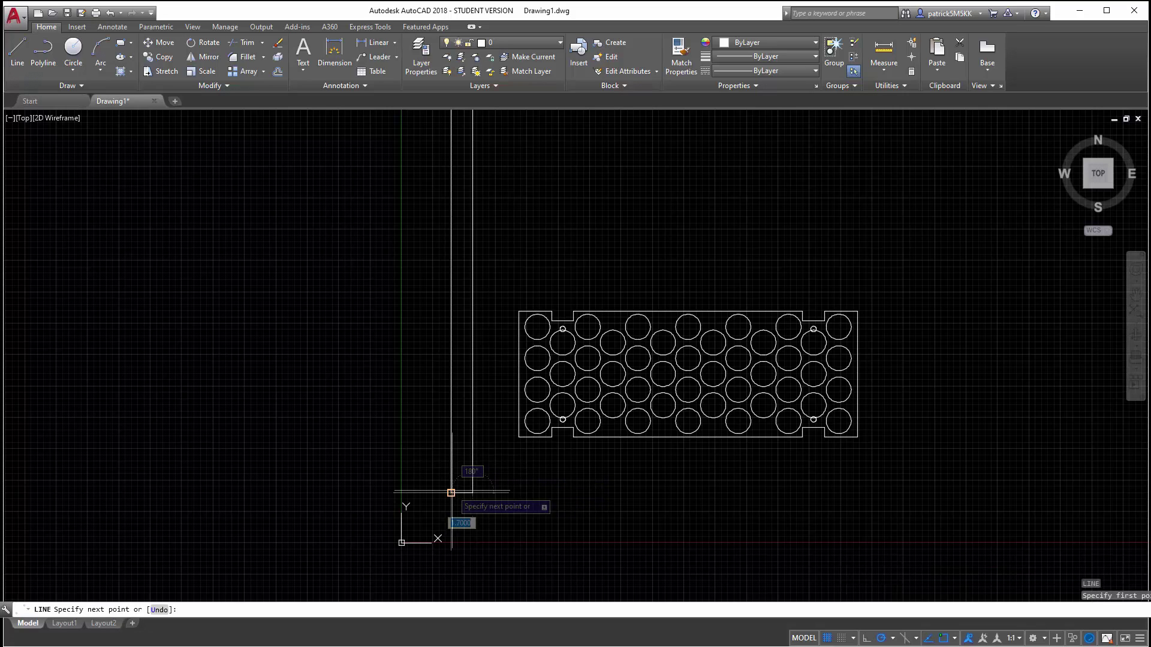
click(451, 493)
key(Return)
scroll(412, 539, down, 3)
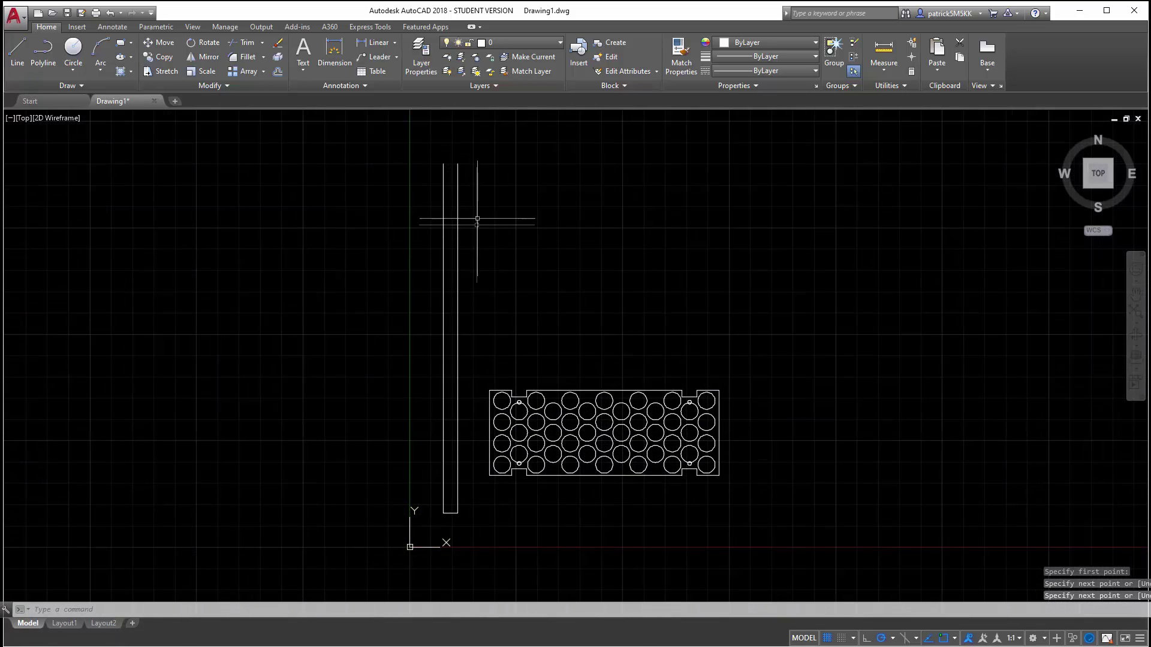
text(l)
key(Return)
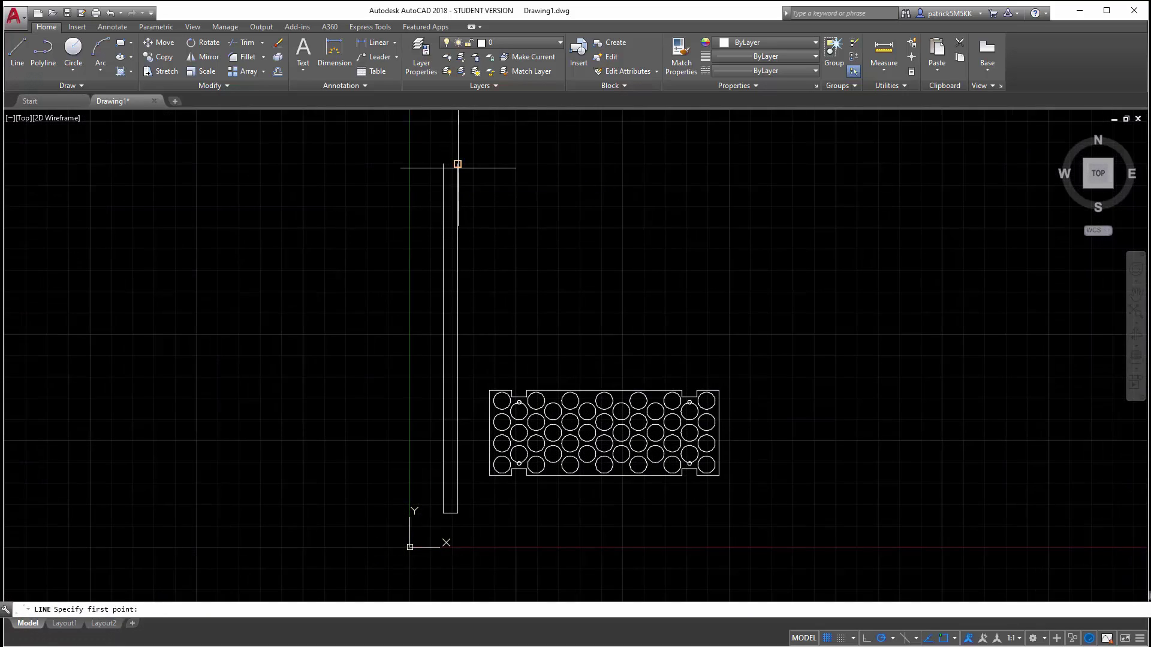
click(457, 164)
click(443, 164)
key(Return)
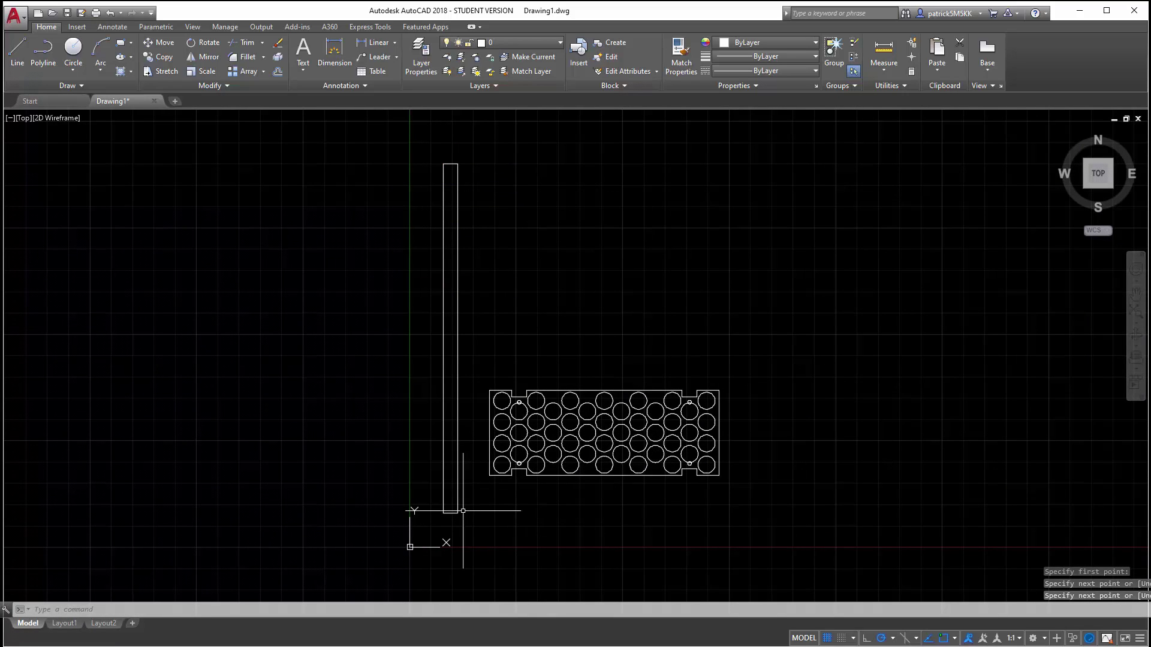
Draw a short .375 construction line upward from the leg's bottom-edge midpoint.
scroll(457, 513, up, 4)
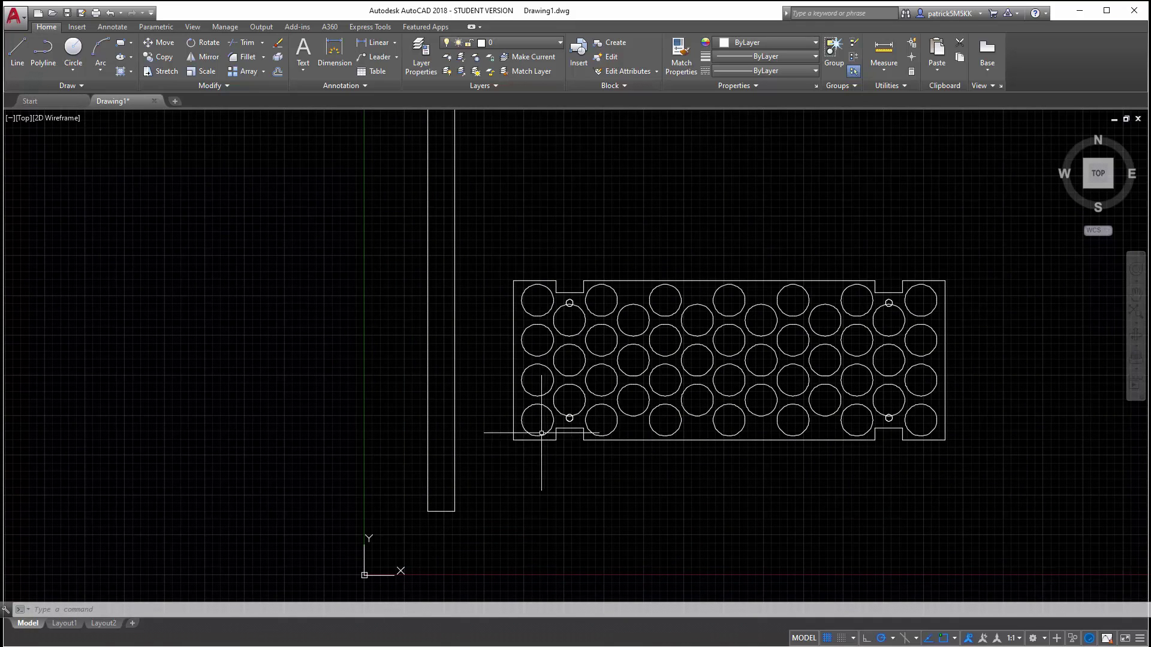
scroll(441, 525, up, 4)
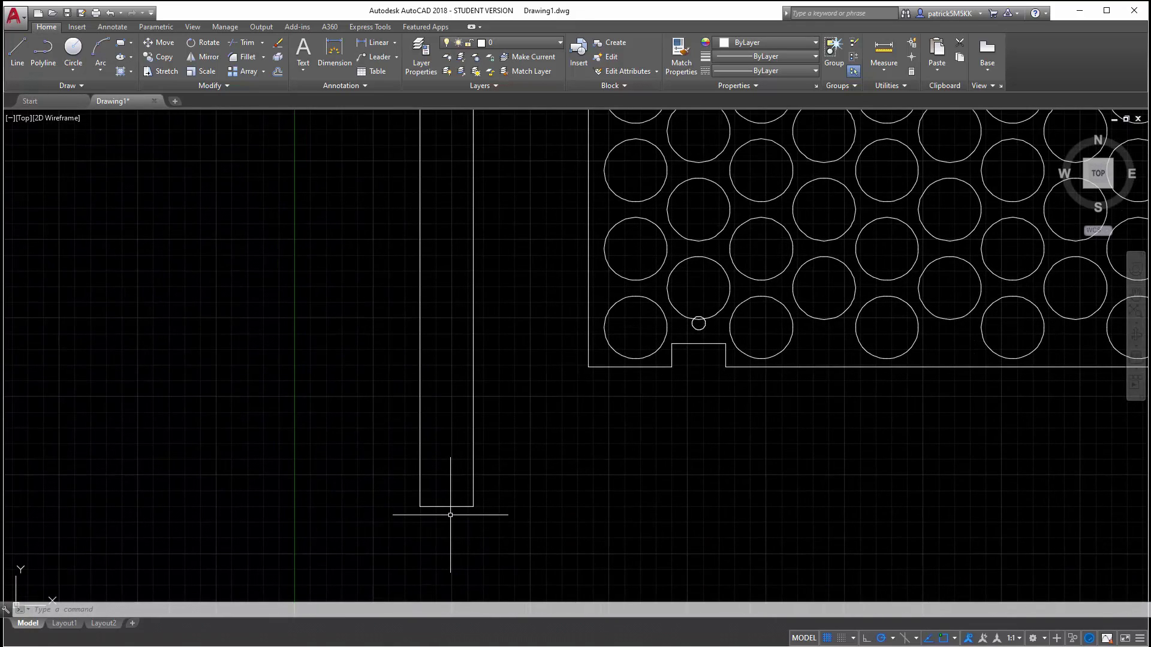
text(l)
key(Return)
click(446, 506)
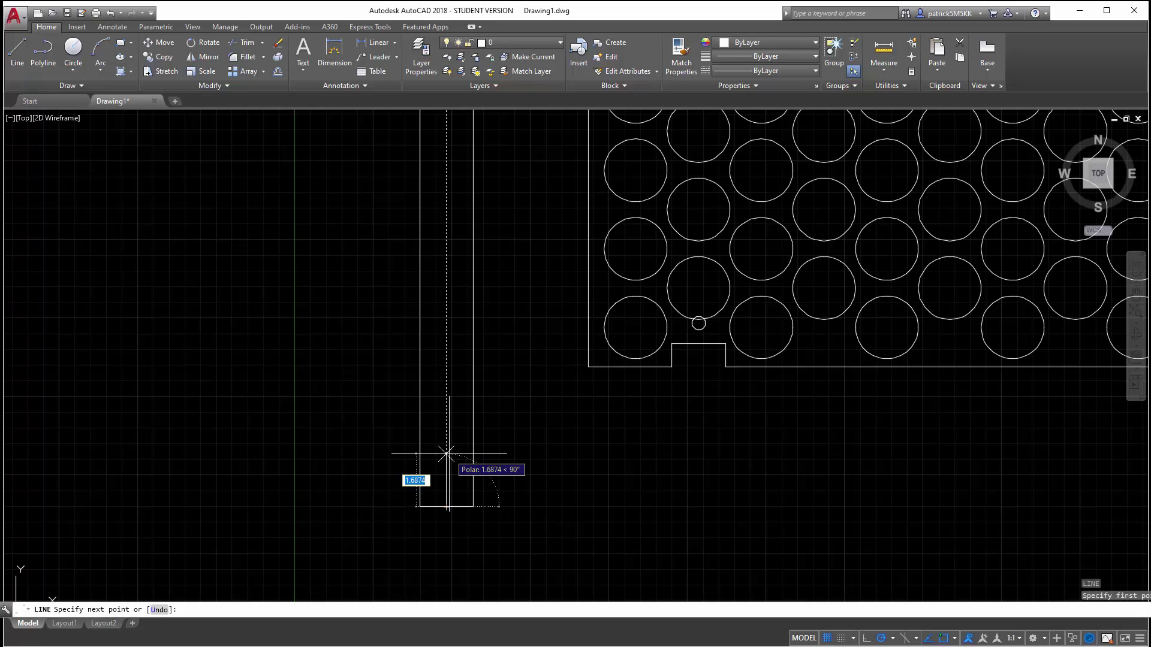
text(.375)
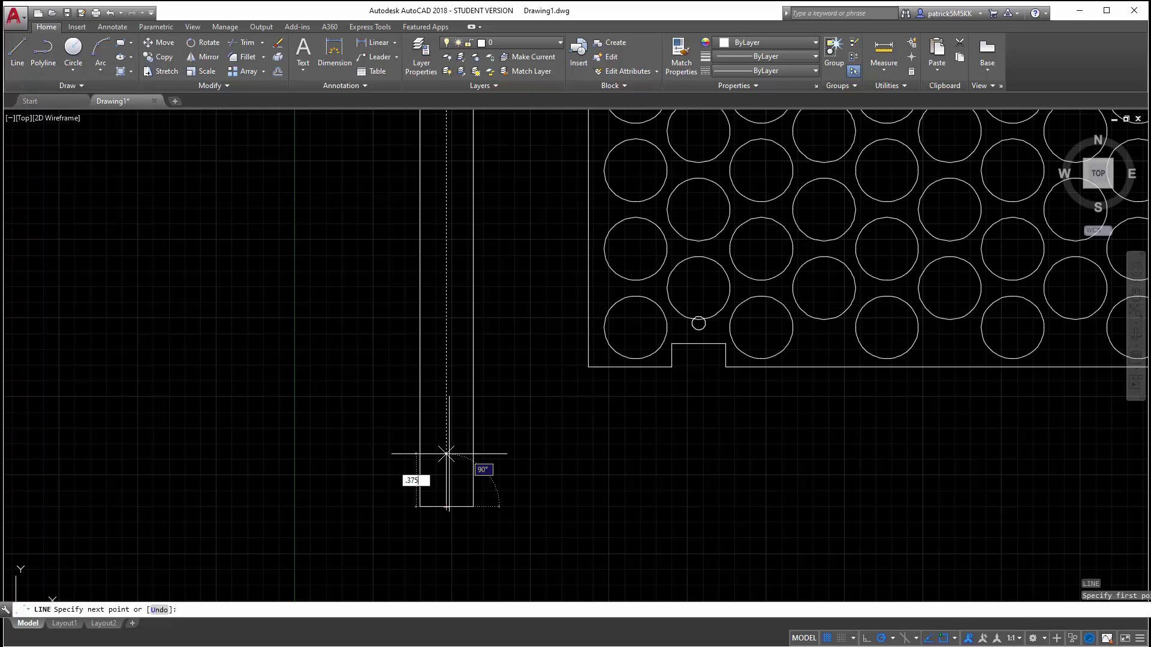
key(Return)
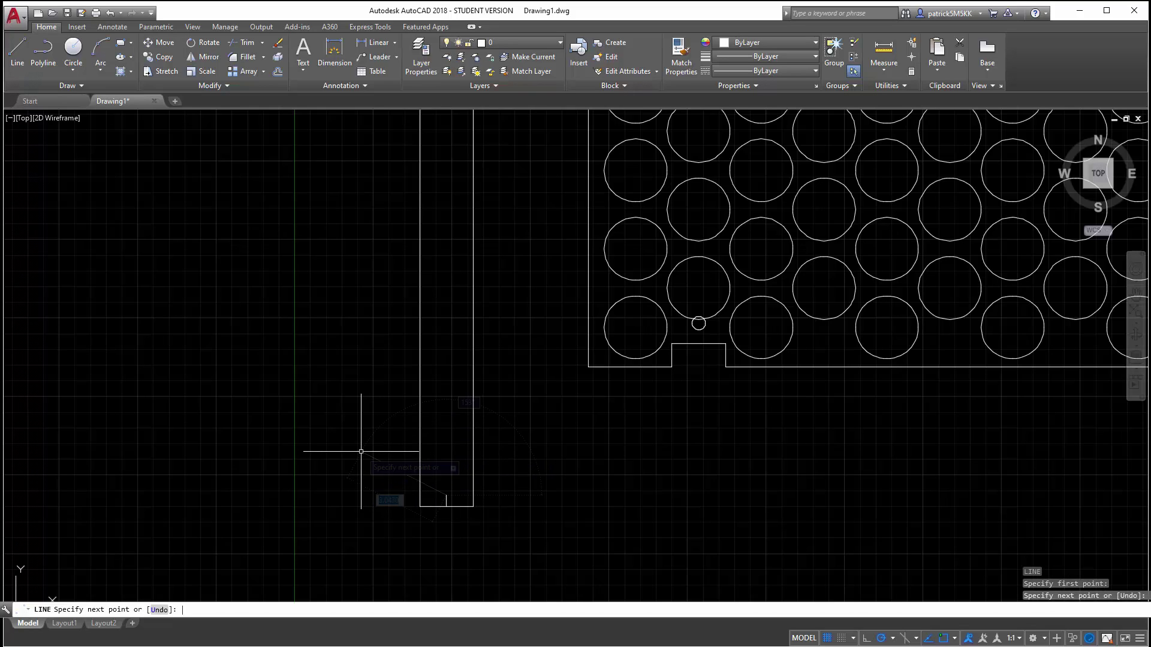
key(Return)
Draw a 0.125-radius circle at the leg's bottom point and delete the duplicate circle.
text(c)
key(Return)
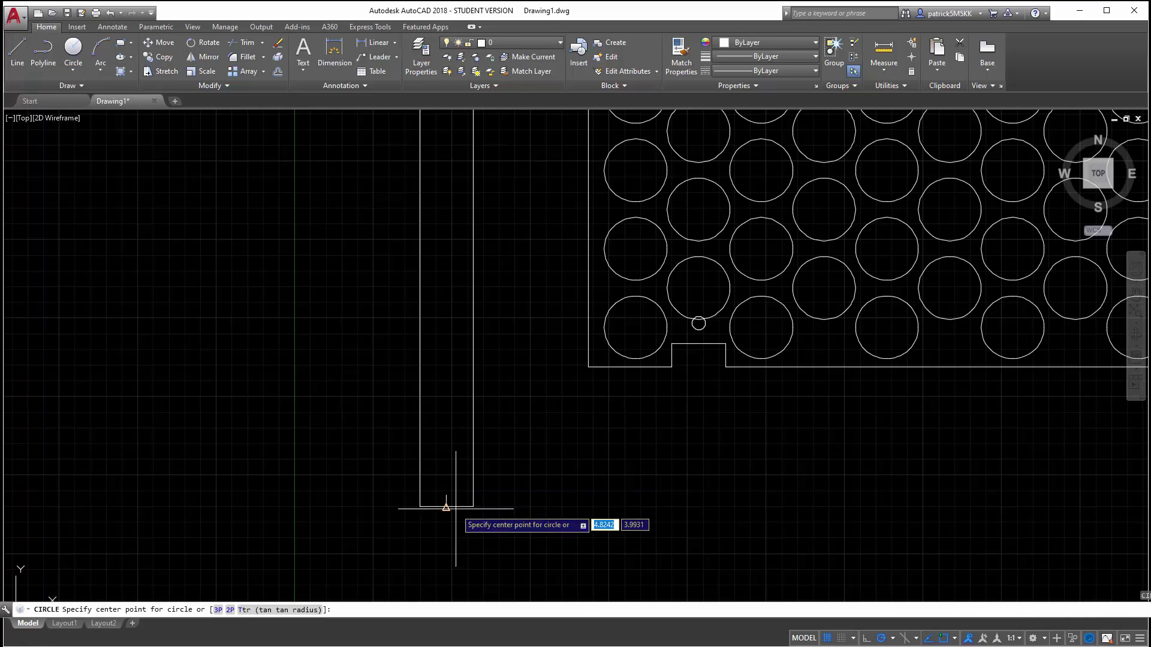
click(446, 496)
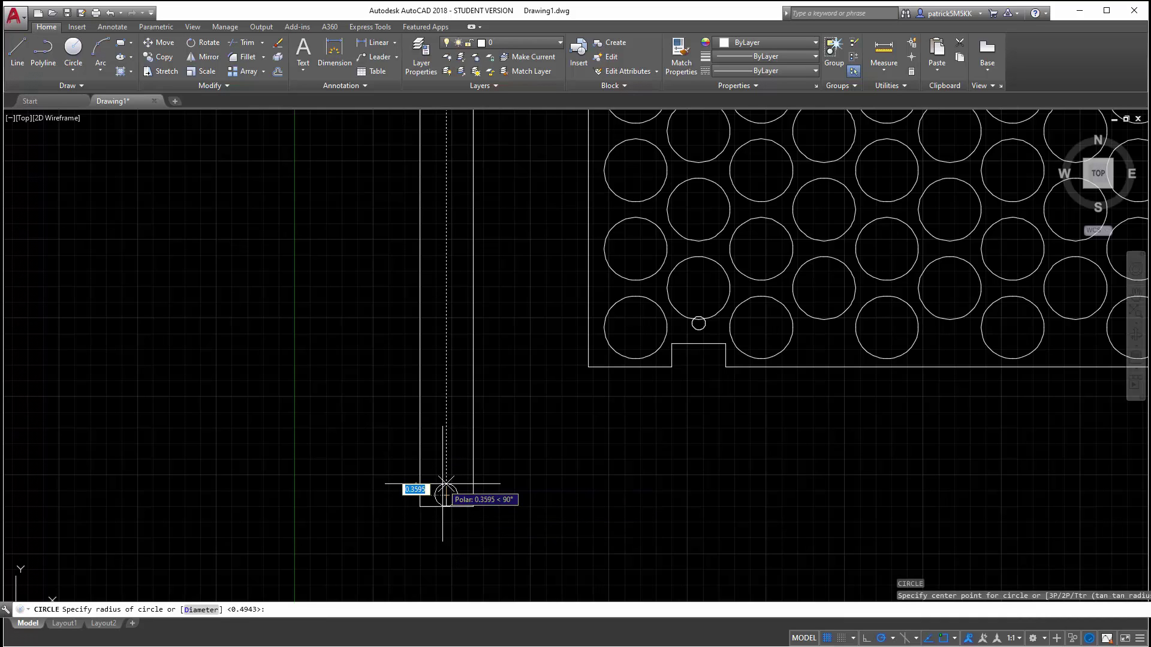
text(.125)
key(Return)
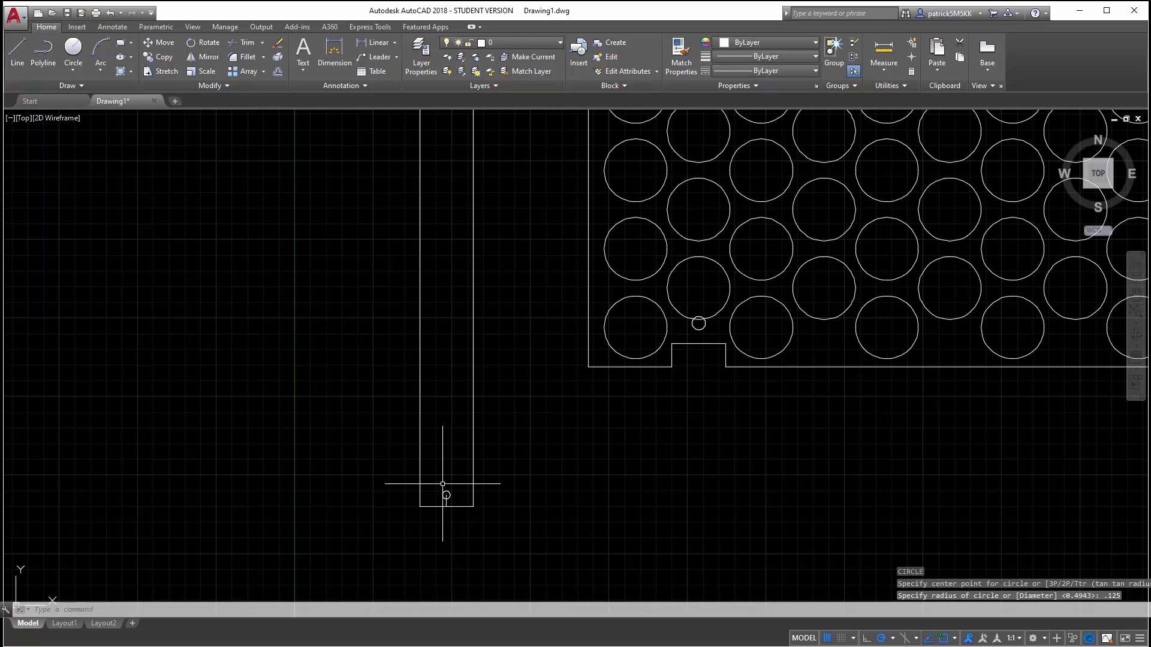
scroll(447, 508, up, 3)
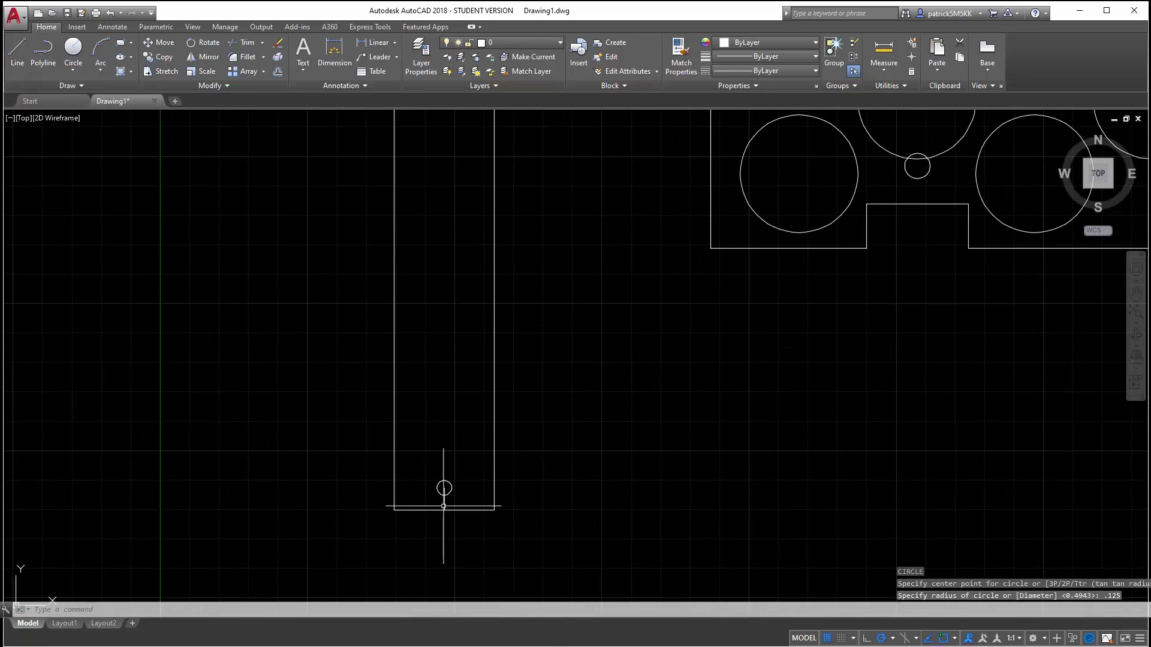
click(444, 496)
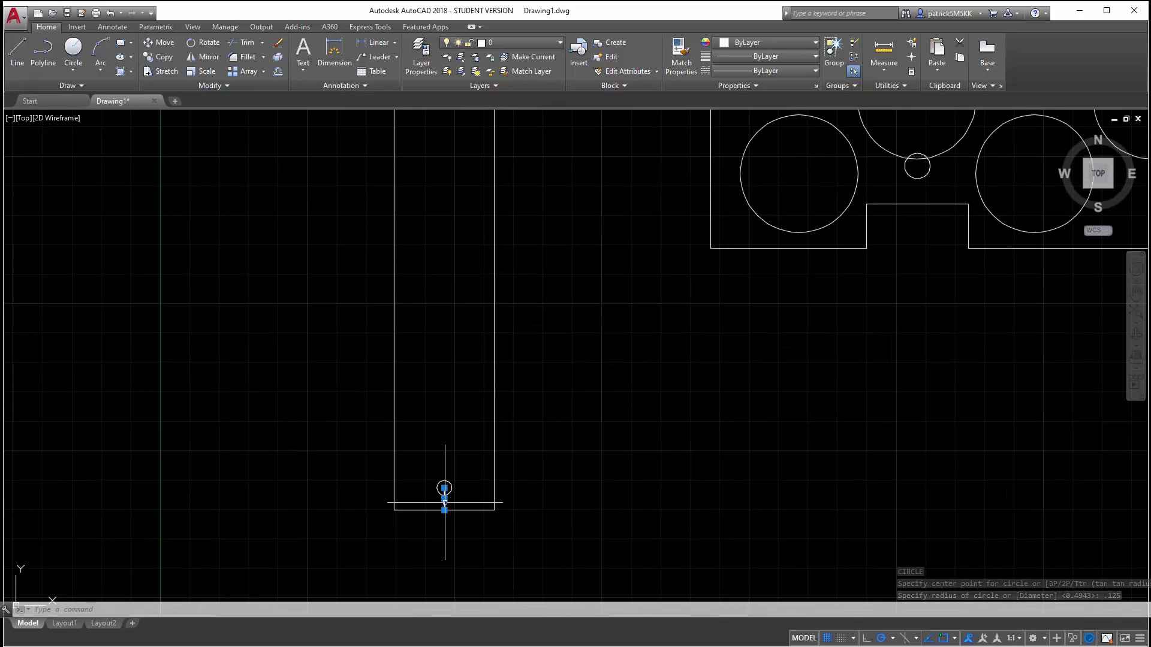
key(Delete)
scroll(473, 562, down, 5)
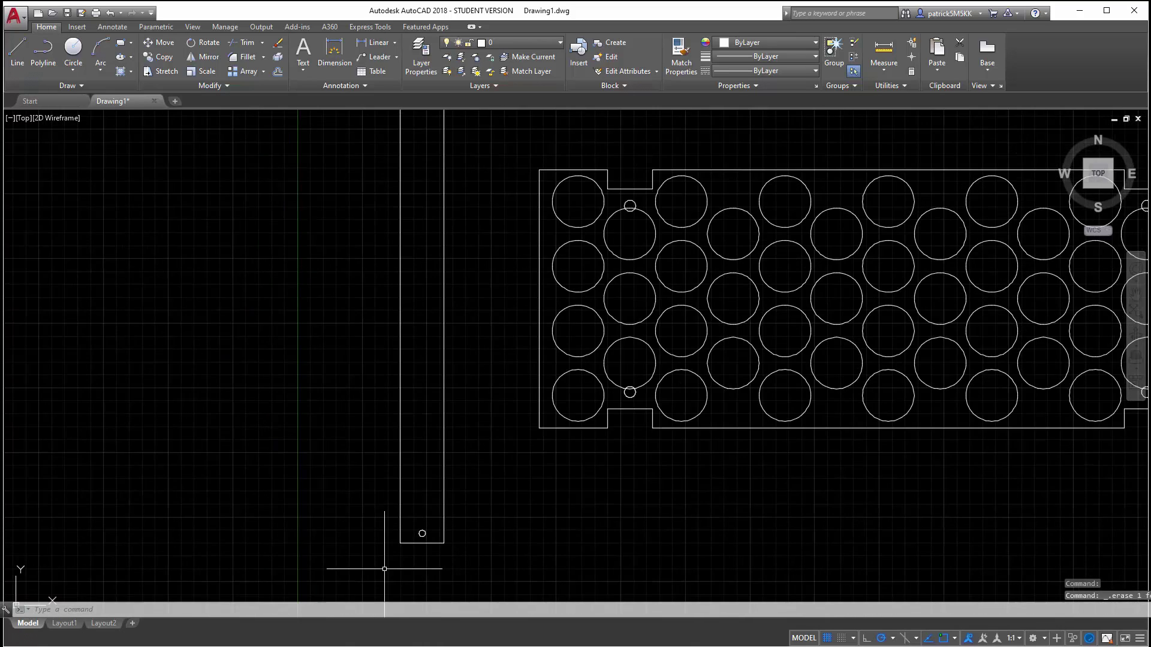
scroll(384, 569, down, 1)
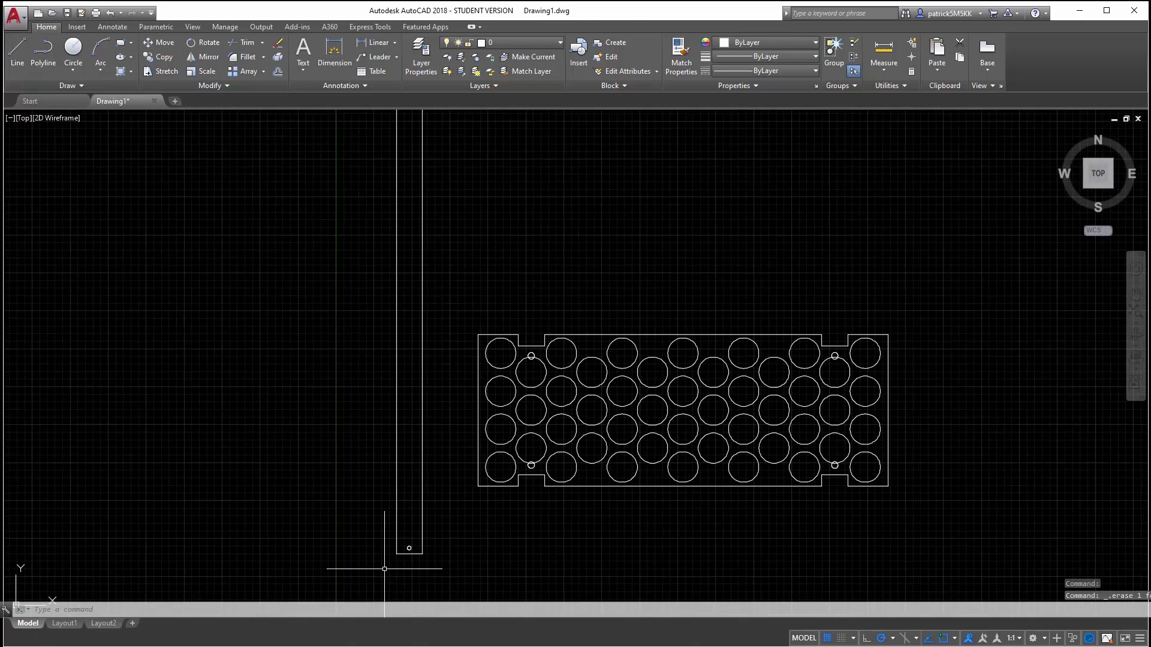
click(409, 547)
Mirror the bottom hole about a horizontal line through the leg's midpoint, keeping the original.
scroll(523, 587, down, 2)
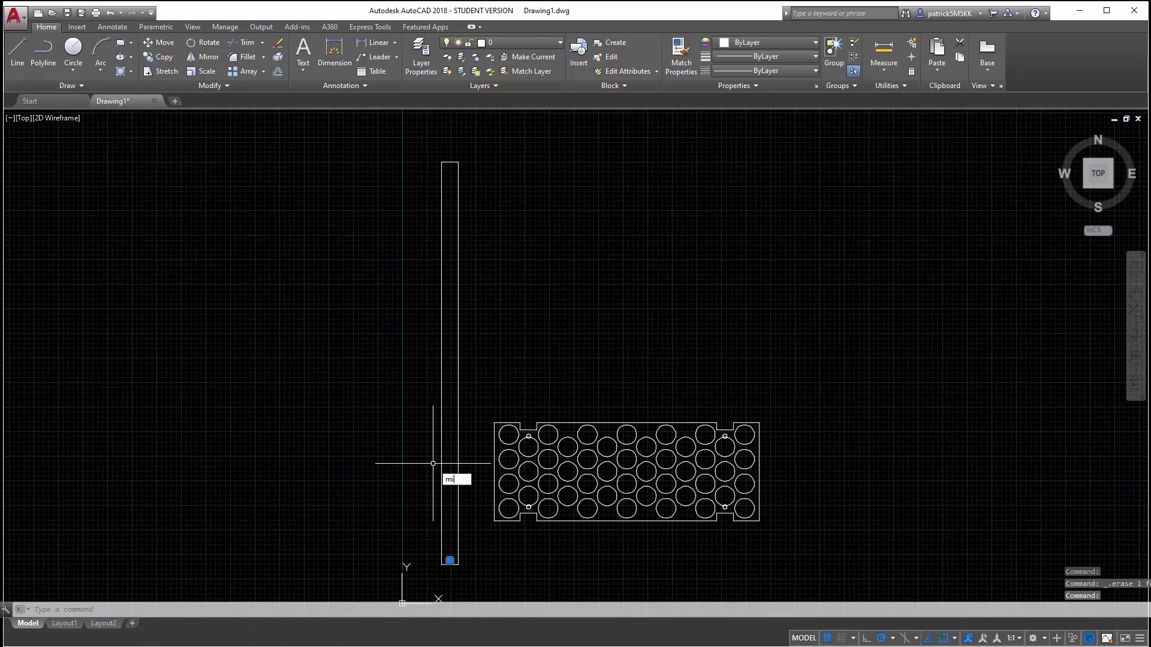
key(Return)
click(441, 363)
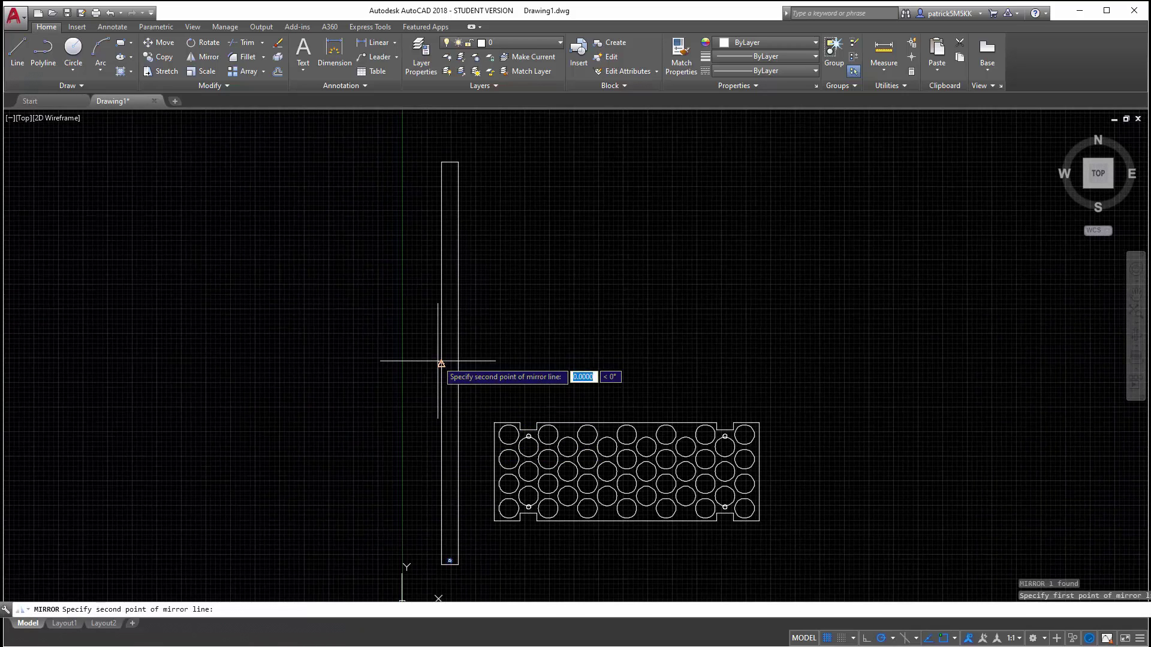
click(417, 362)
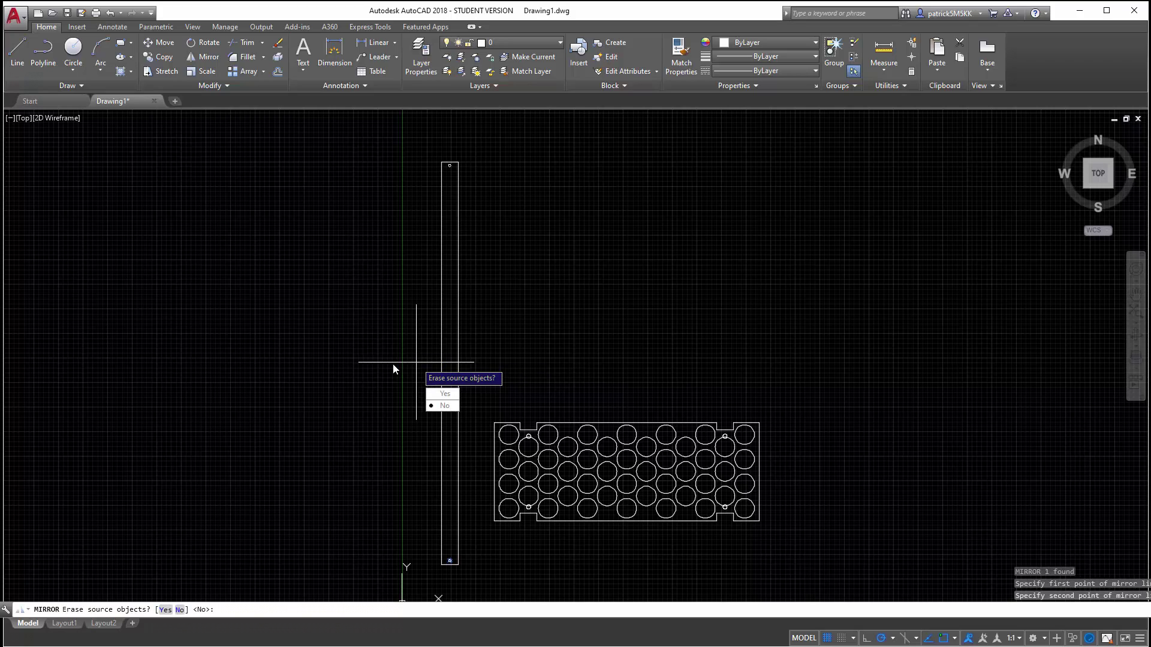
key(Return)
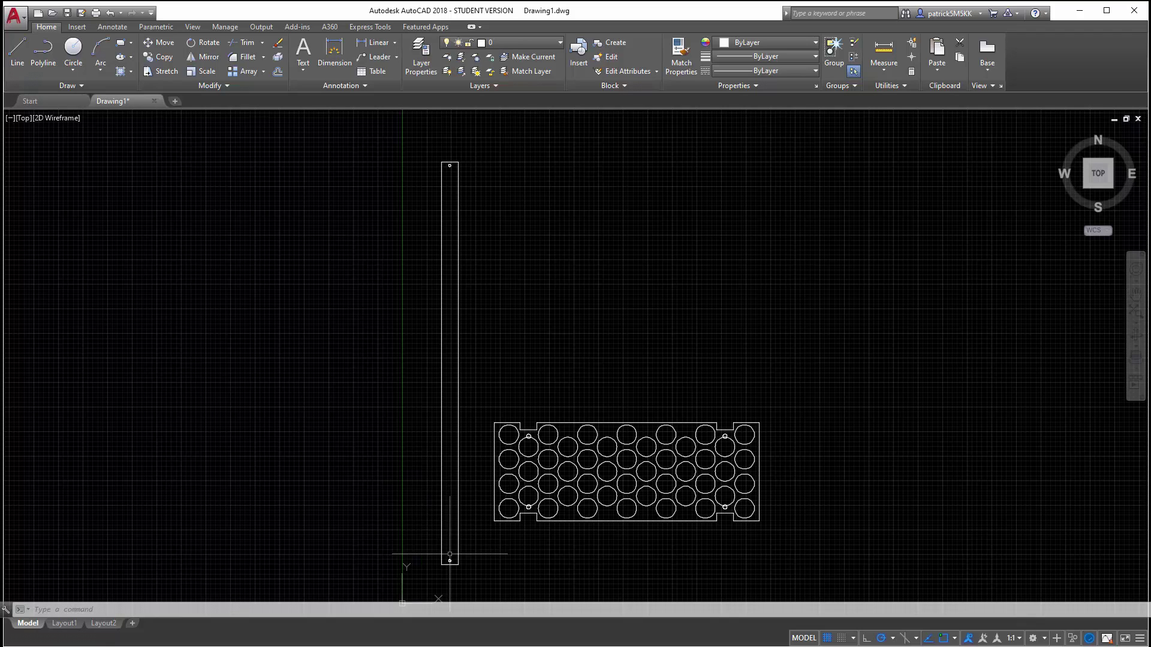
scroll(449, 554, up, 3)
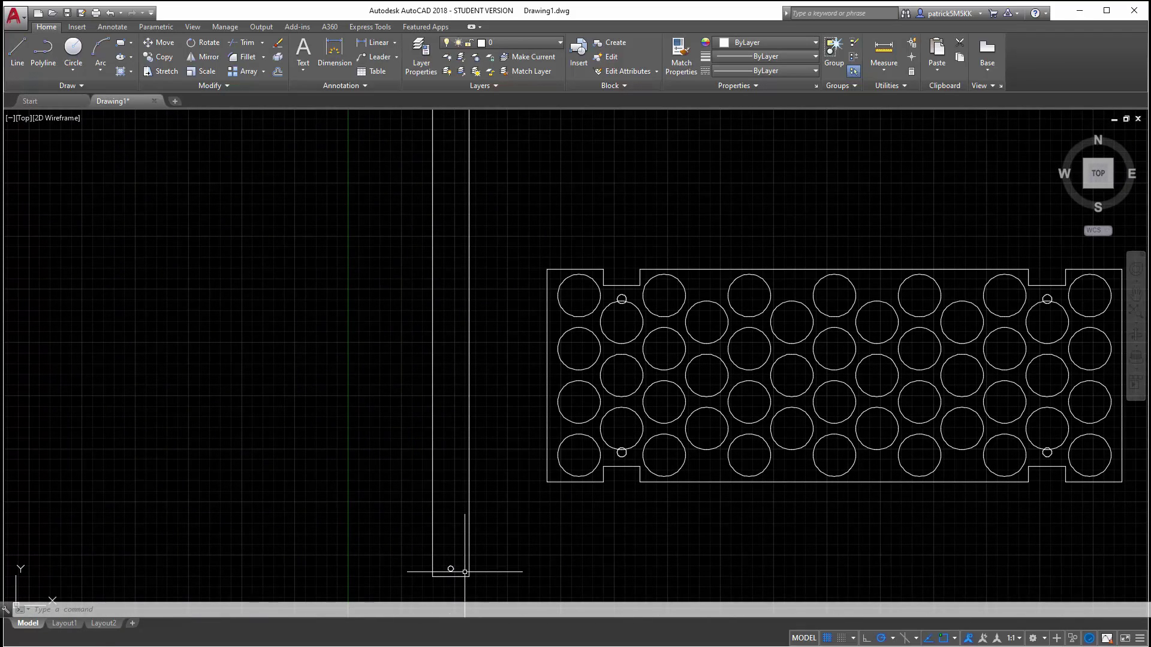
click(453, 570)
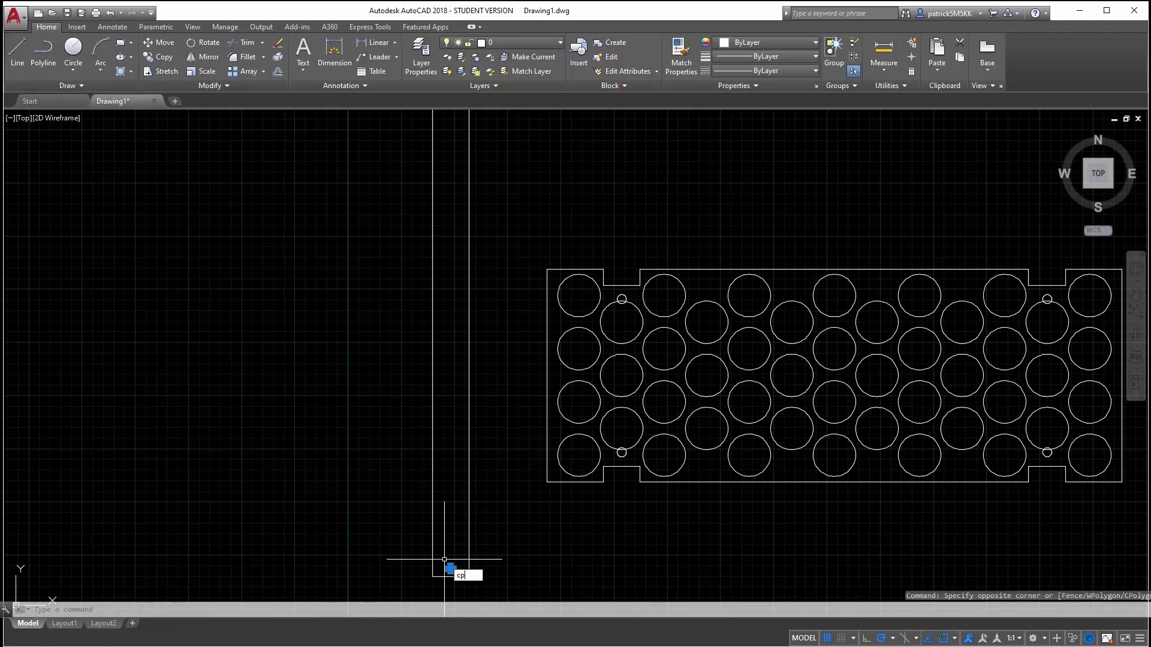
Copy the selected hole 12 units straight up the leg.
text(cp)
key(Return)
click(451, 568)
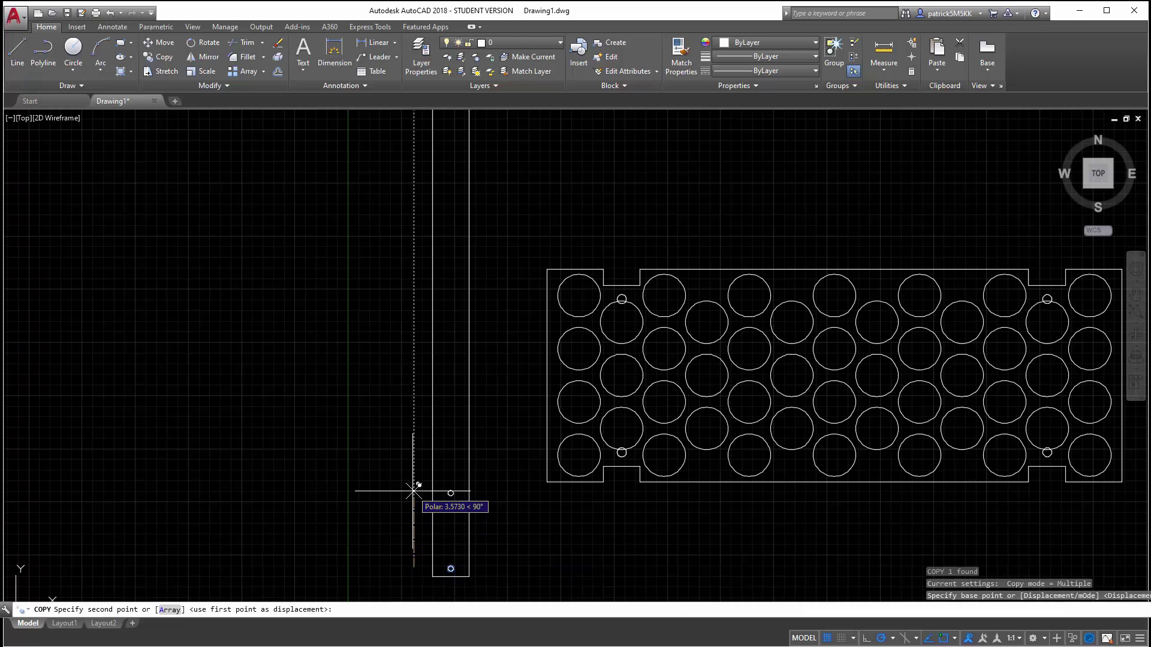
text(12)
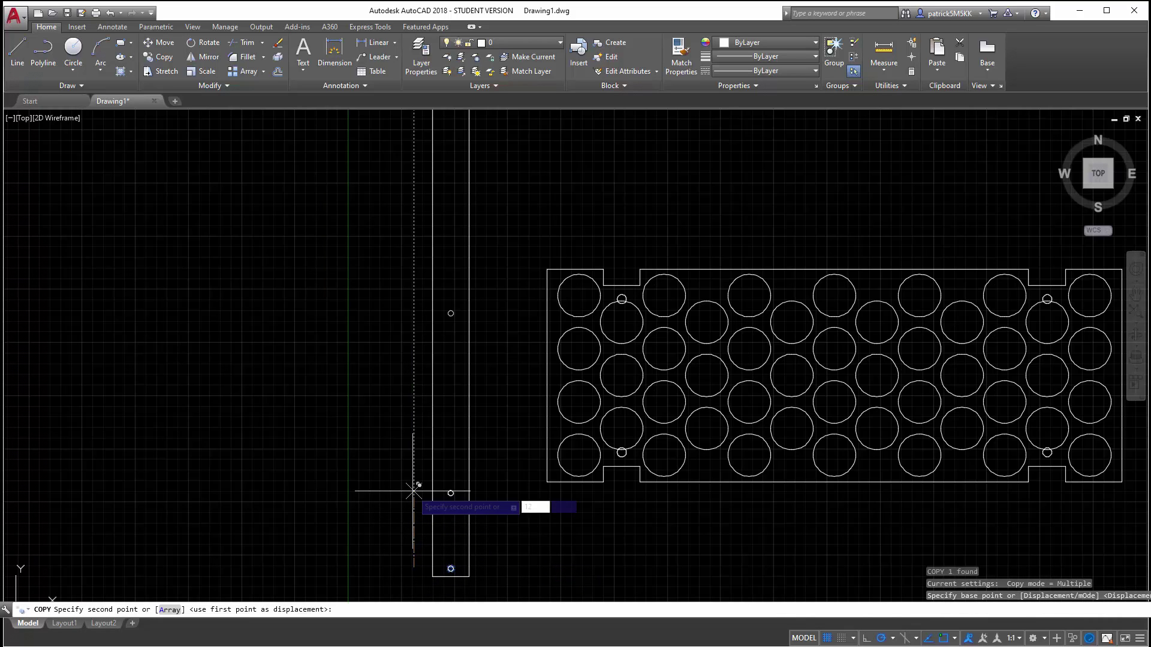
key(Return)
key(Return)
Copy the new hole once straight down the leg.
scroll(502, 525, down, 1)
scroll(502, 525, down, 2)
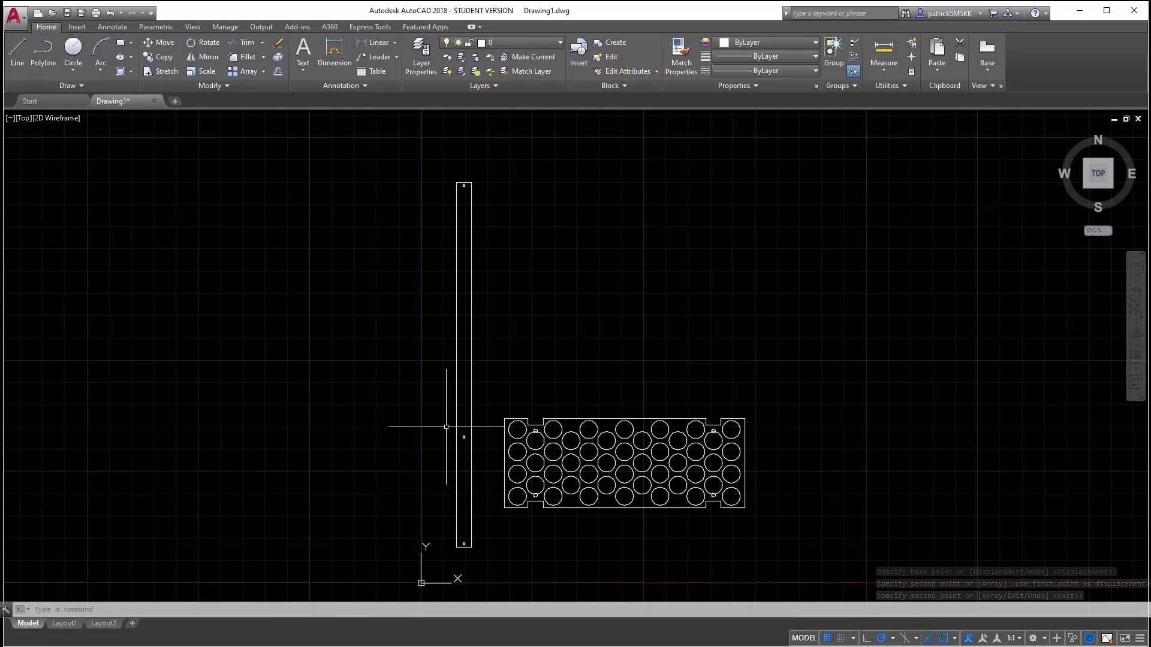
click(450, 427)
click(476, 445)
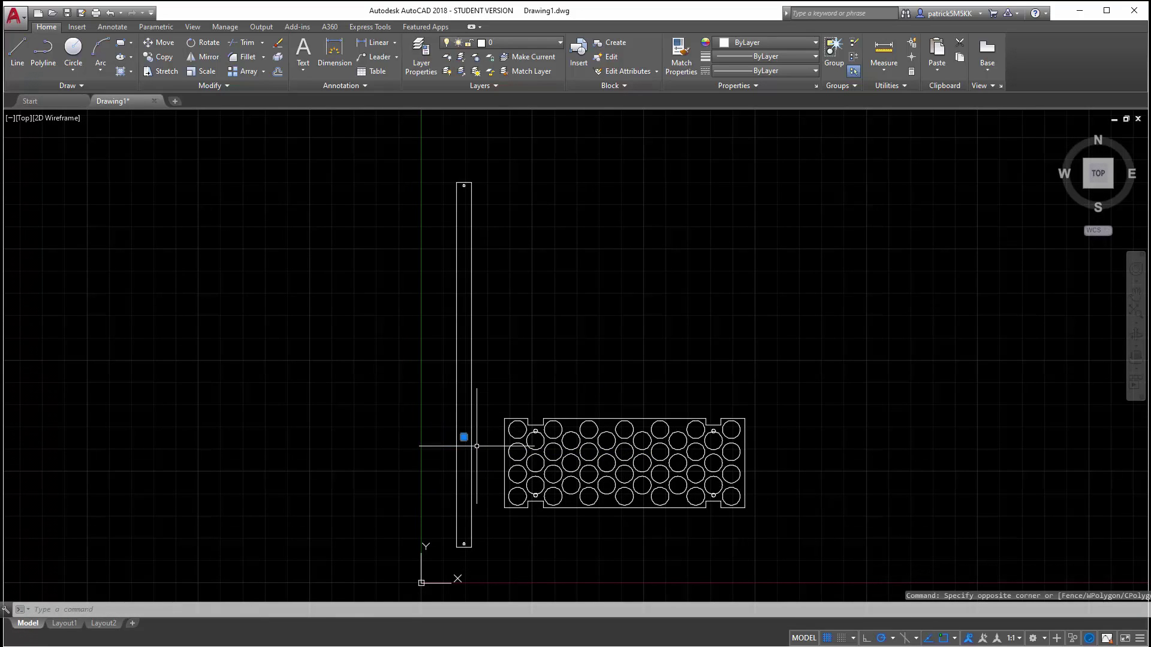
text(cp)
key(Return)
click(425, 433)
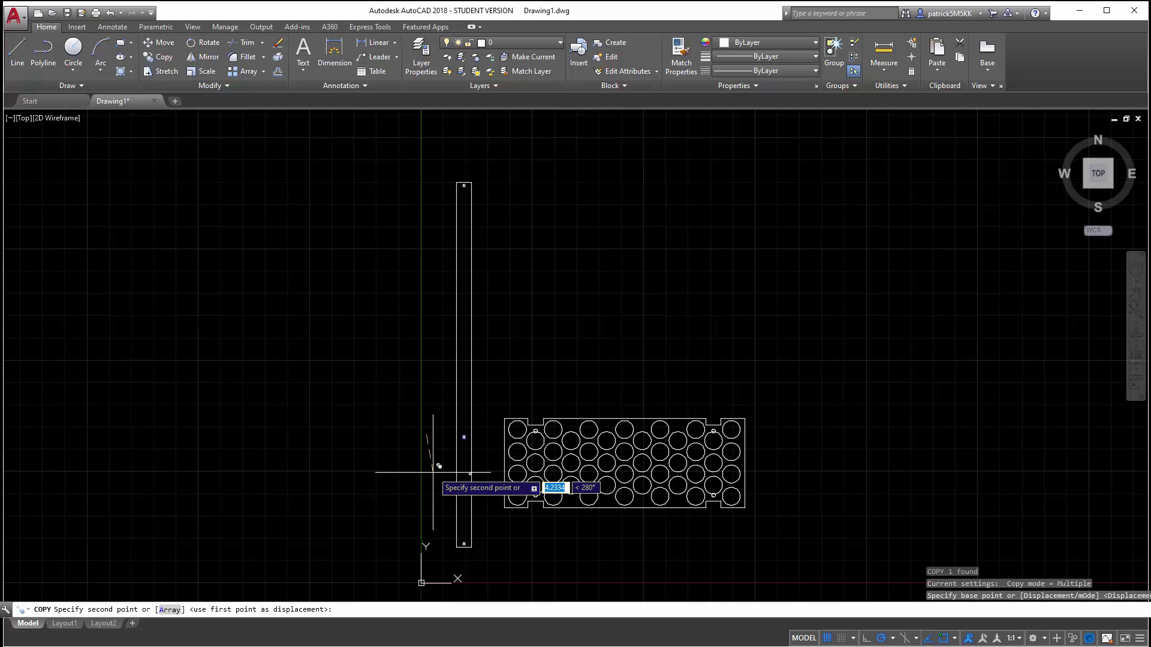
click(426, 486)
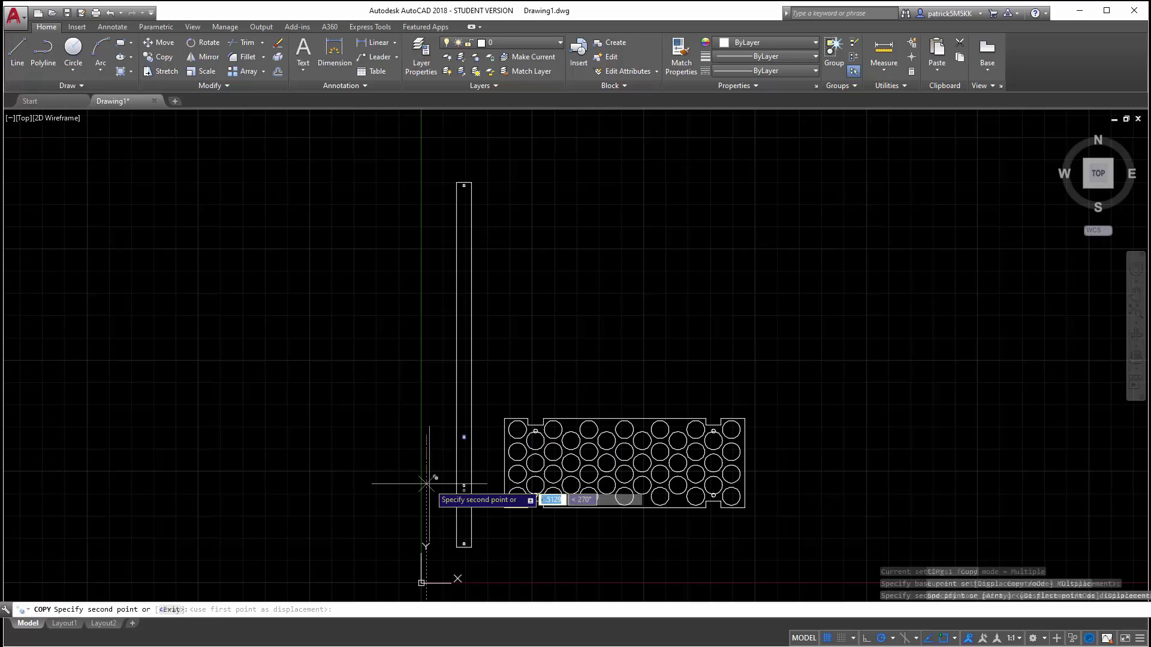
key(Return)
Copy the middle hole to 12 and 24 units above it.
click(437, 417)
click(485, 454)
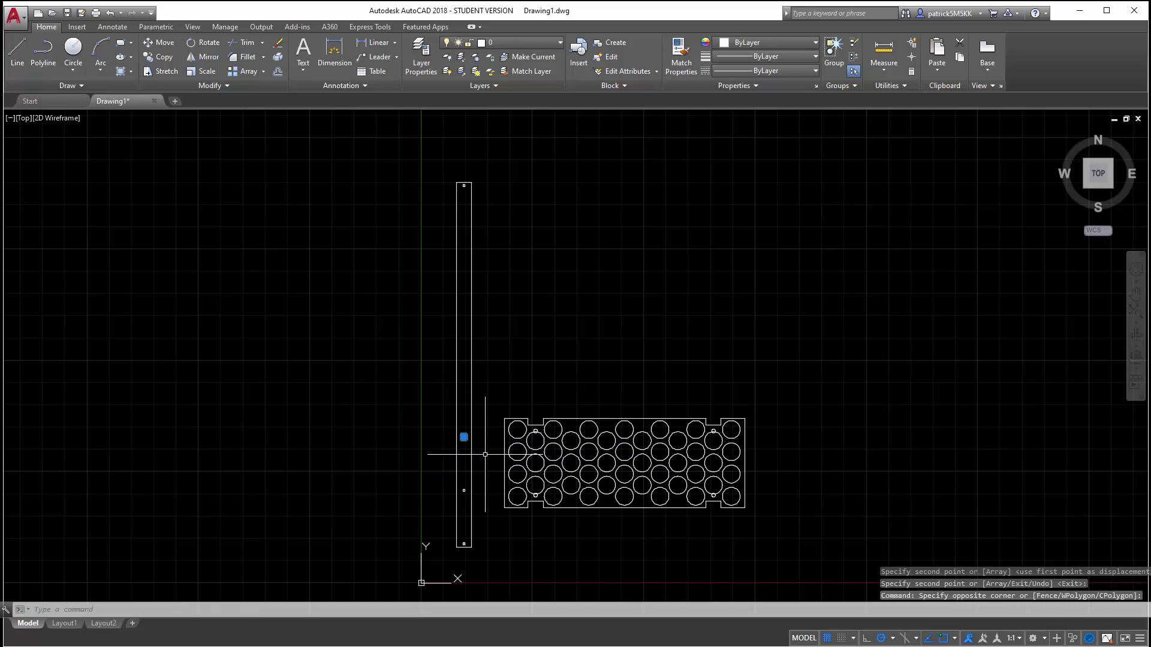
text(co)
key(Return)
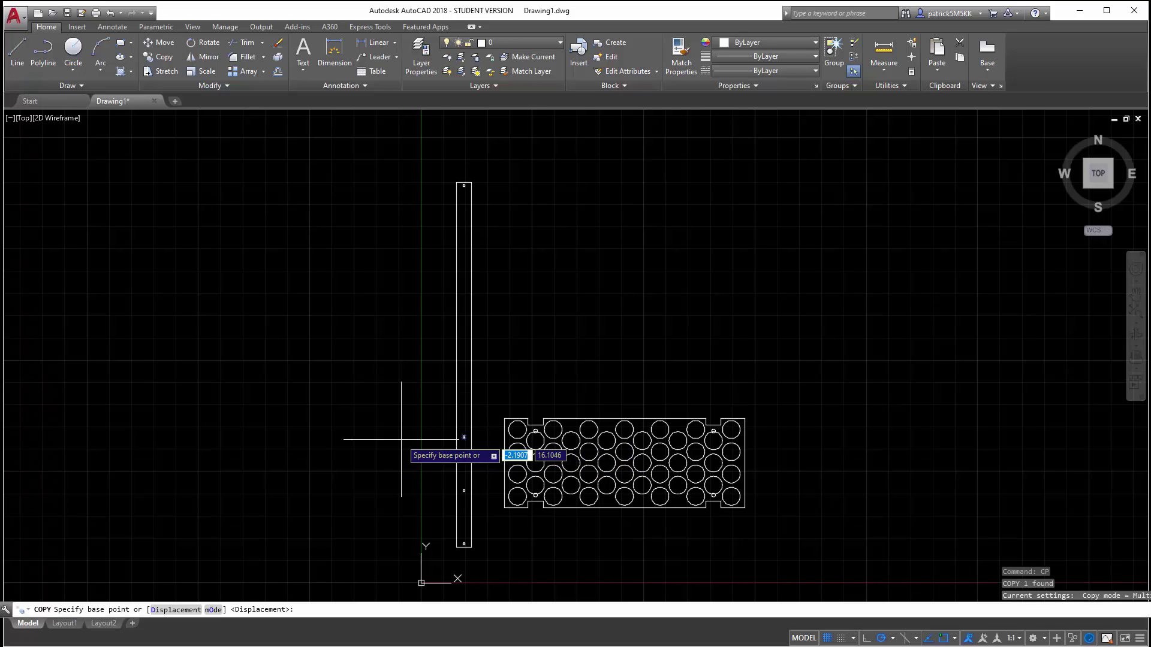
click(401, 439)
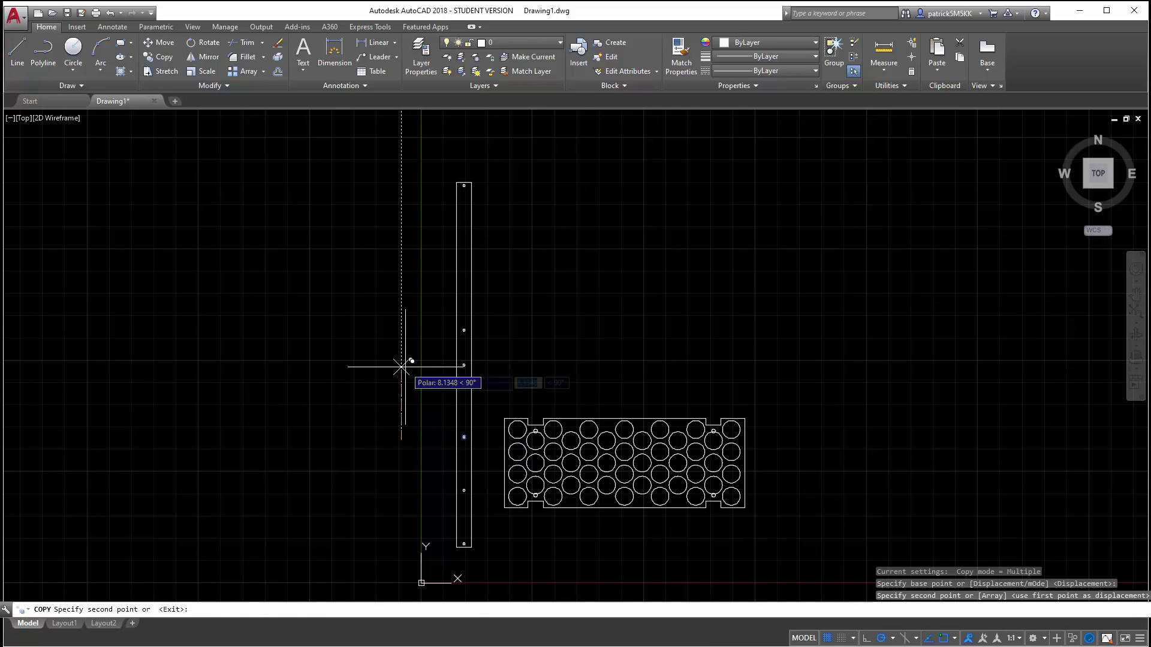
text(12)
key(Return)
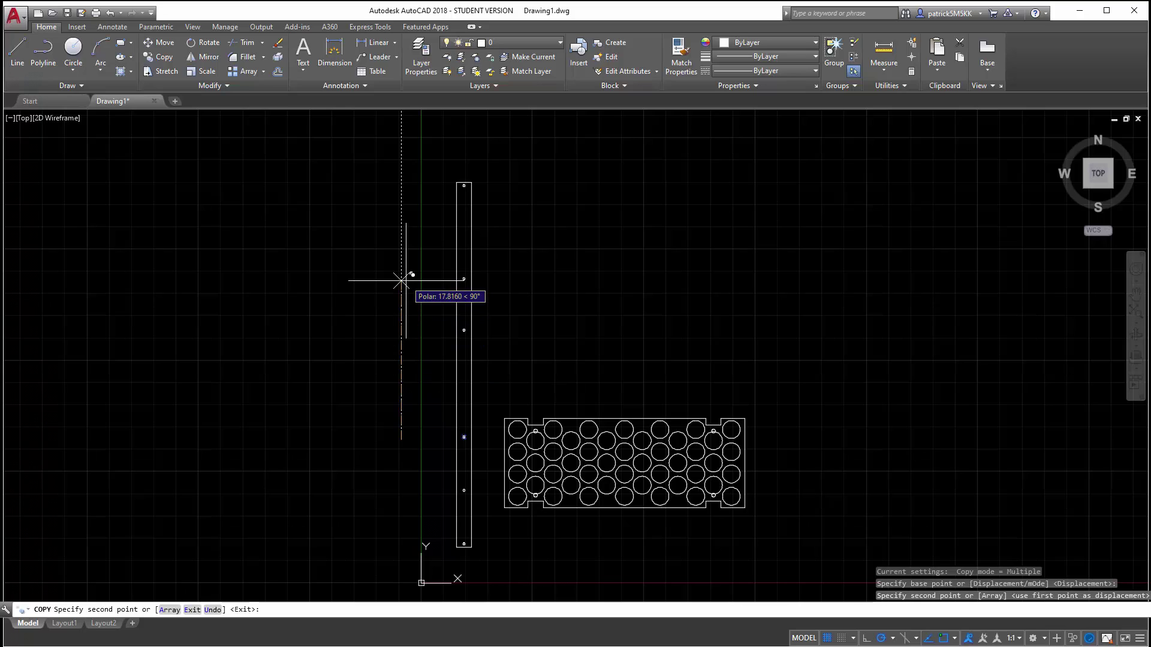
text(24)
key(Return)
key(Return)
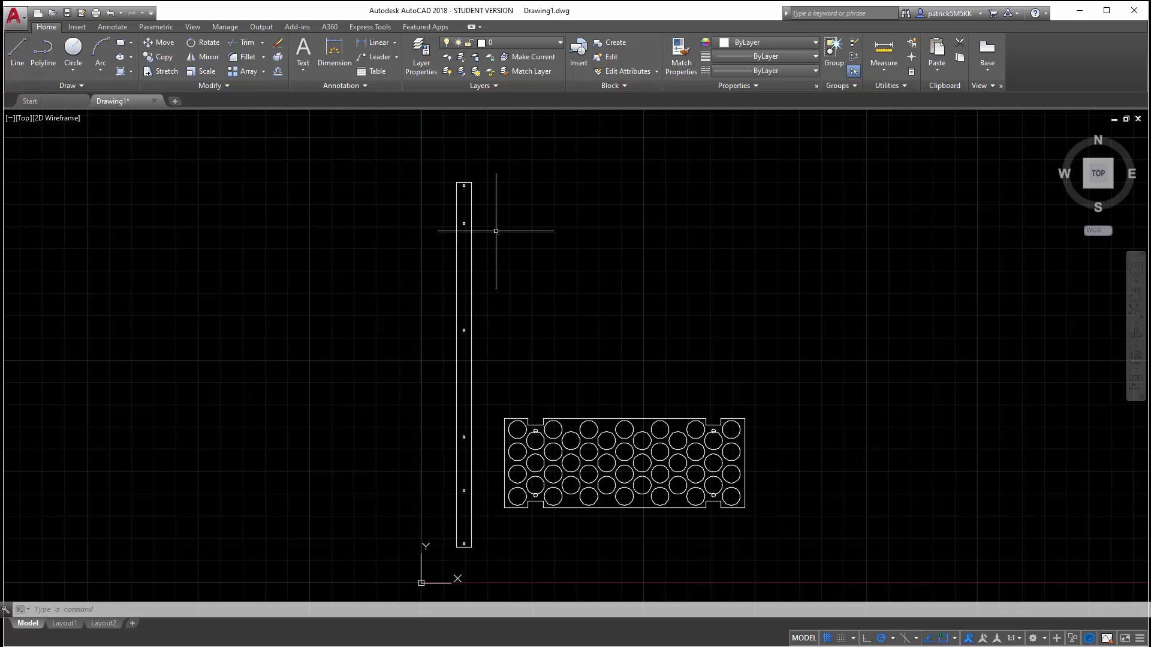
Erase the leg's top edge and draw a short line from the top hole to the left side.
click(450, 175)
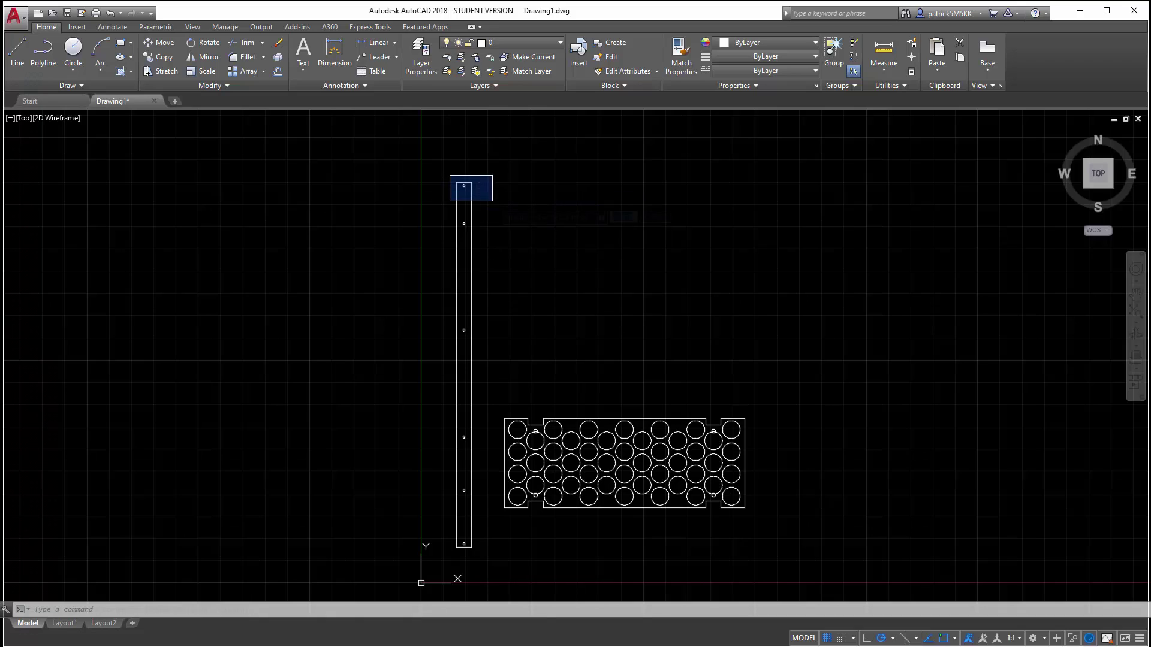
click(492, 200)
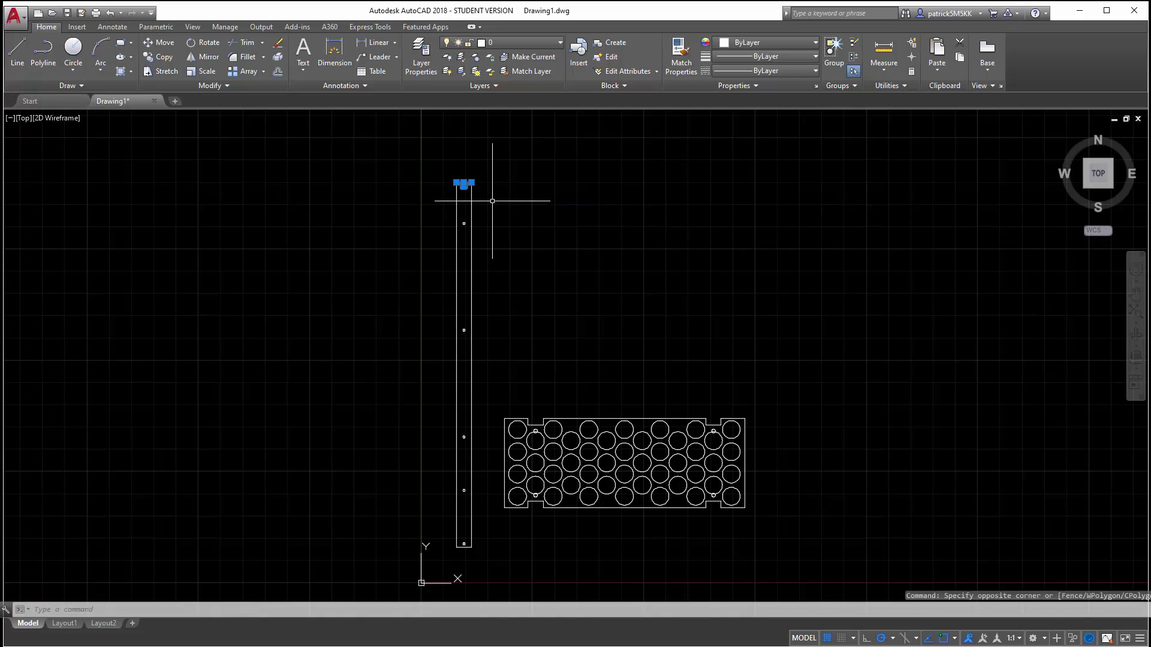
key(Delete)
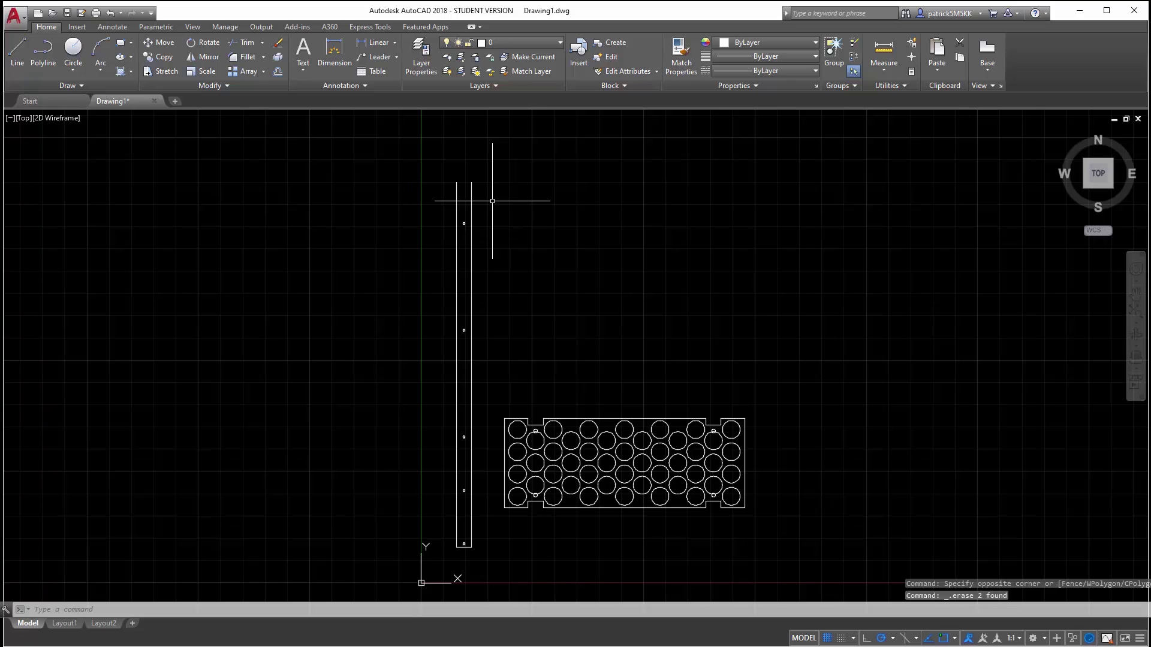
scroll(454, 230, up, 5)
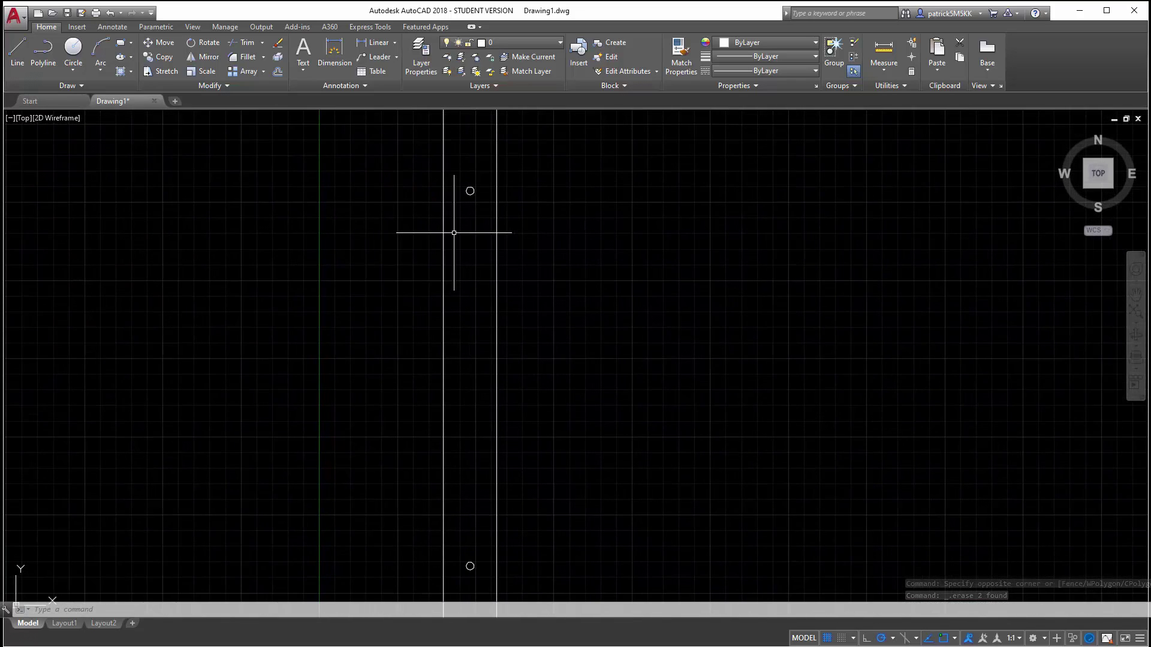
text(l)
key(Return)
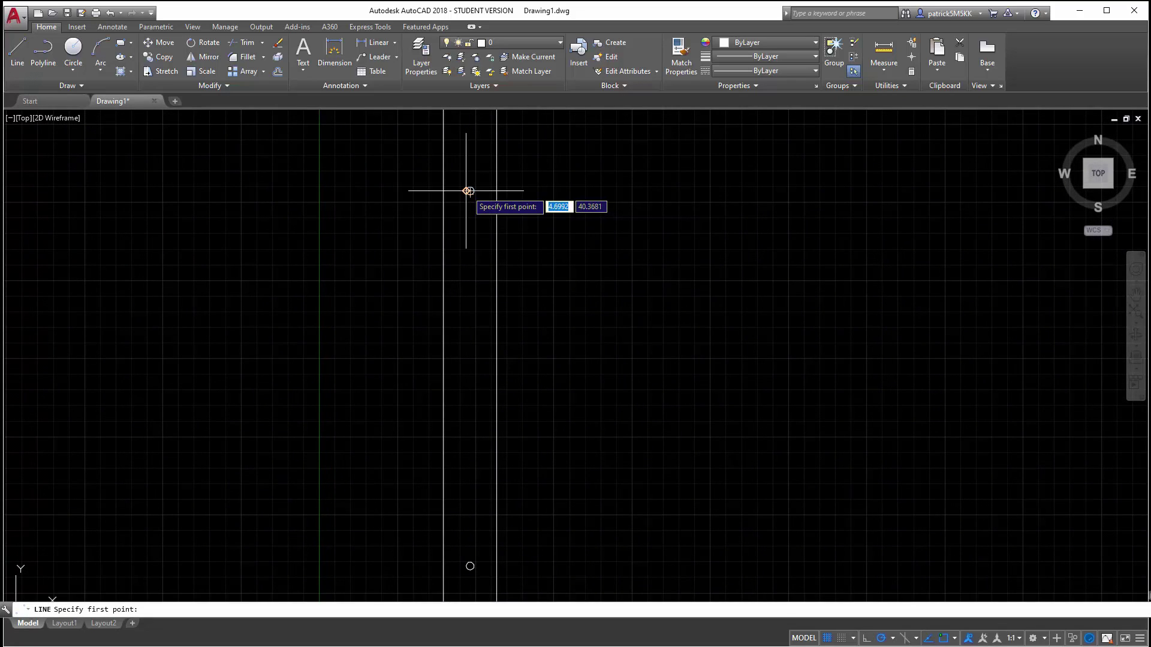
click(468, 190)
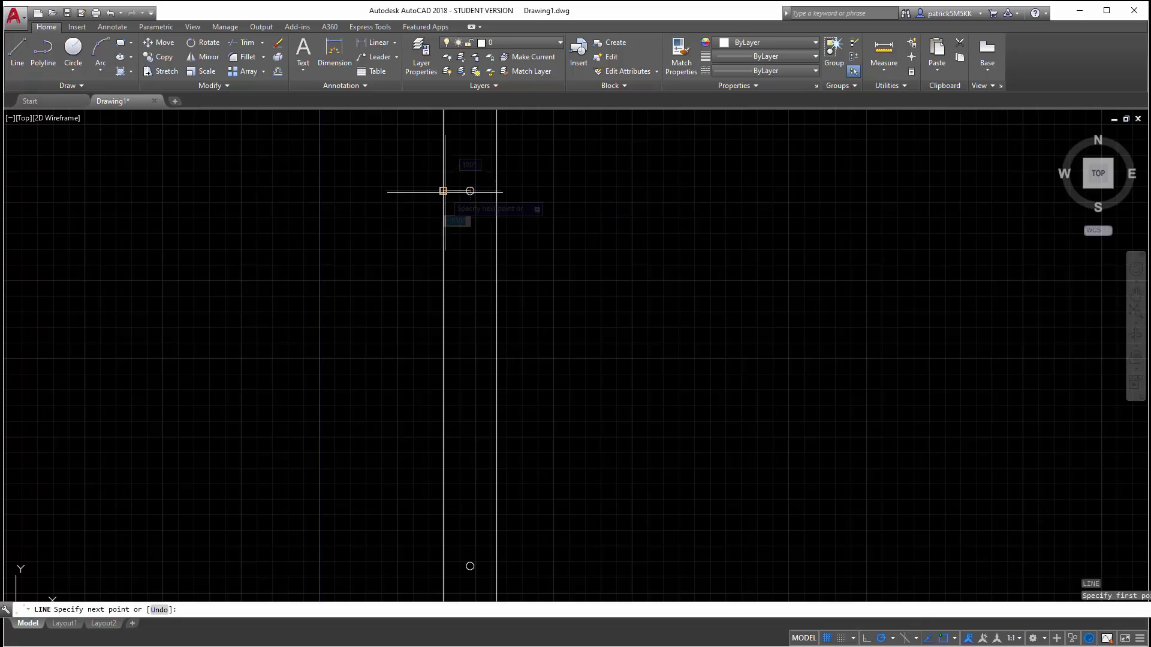
click(444, 190)
key(Return)
Offset the short line 0.37 upward and delete the old guide line through the hole.
text(o)
key(Return)
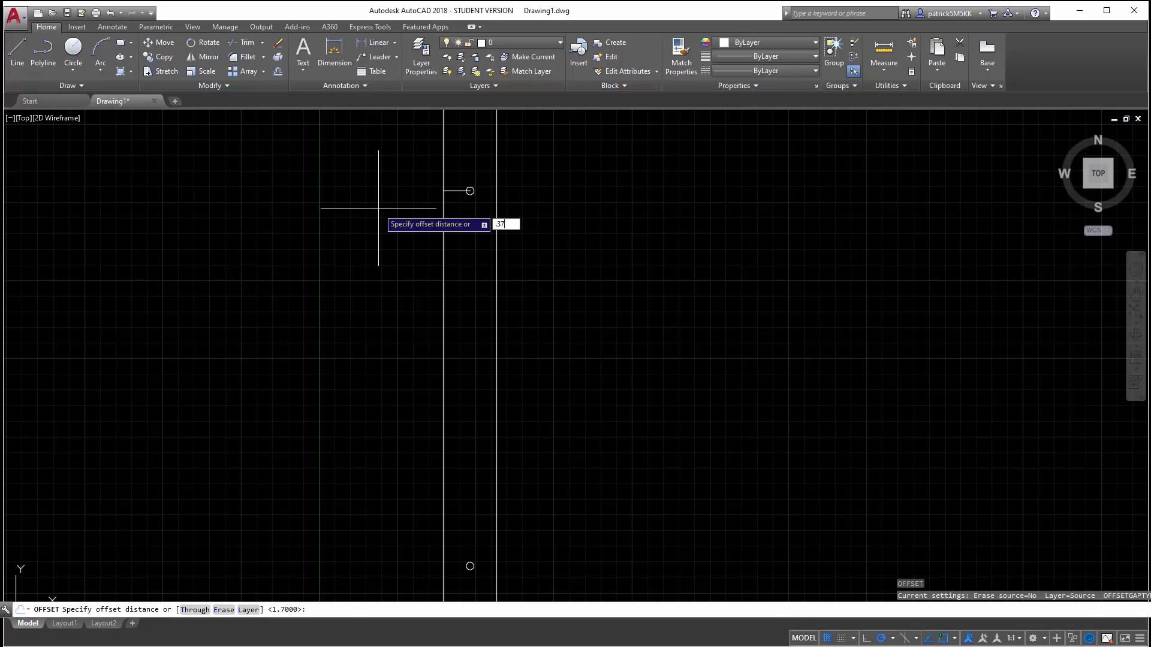
click(455, 191)
click(459, 169)
key(Return)
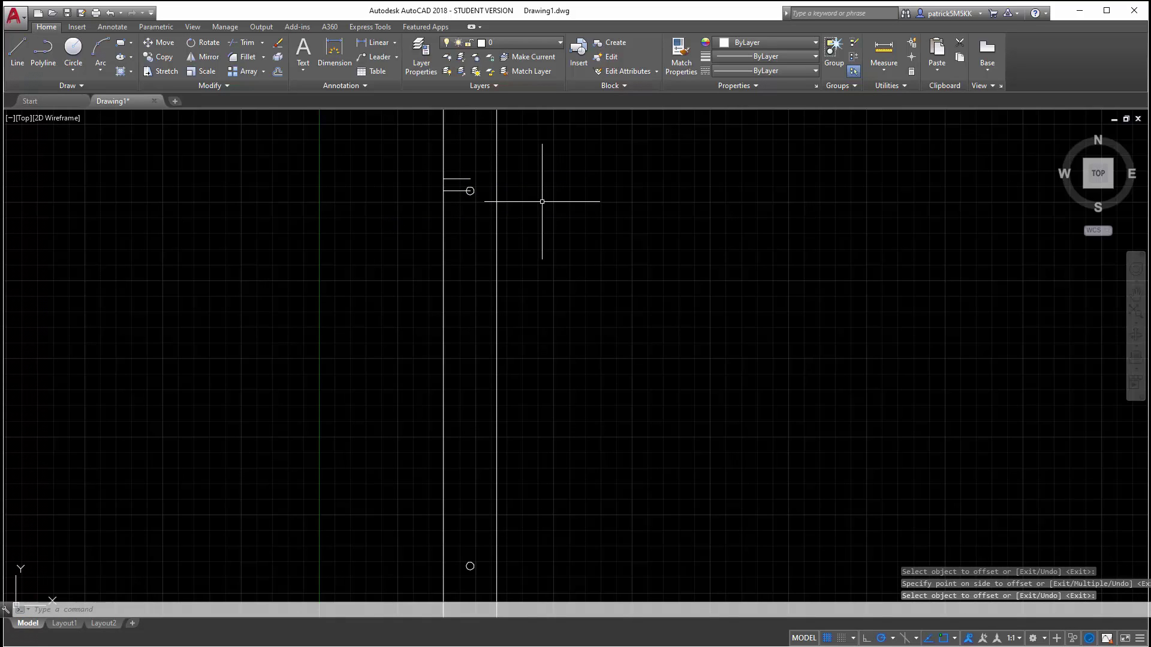
key(Escape)
key(Escape)
scroll(424, 294, down, 1)
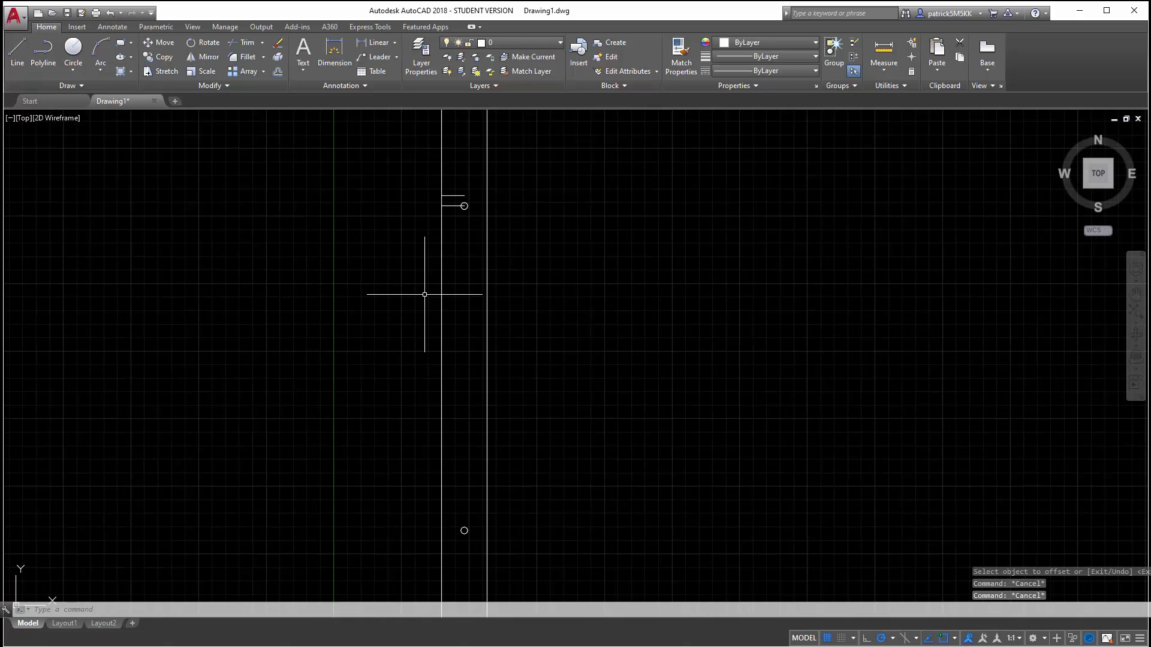
click(450, 206)
key(Delete)
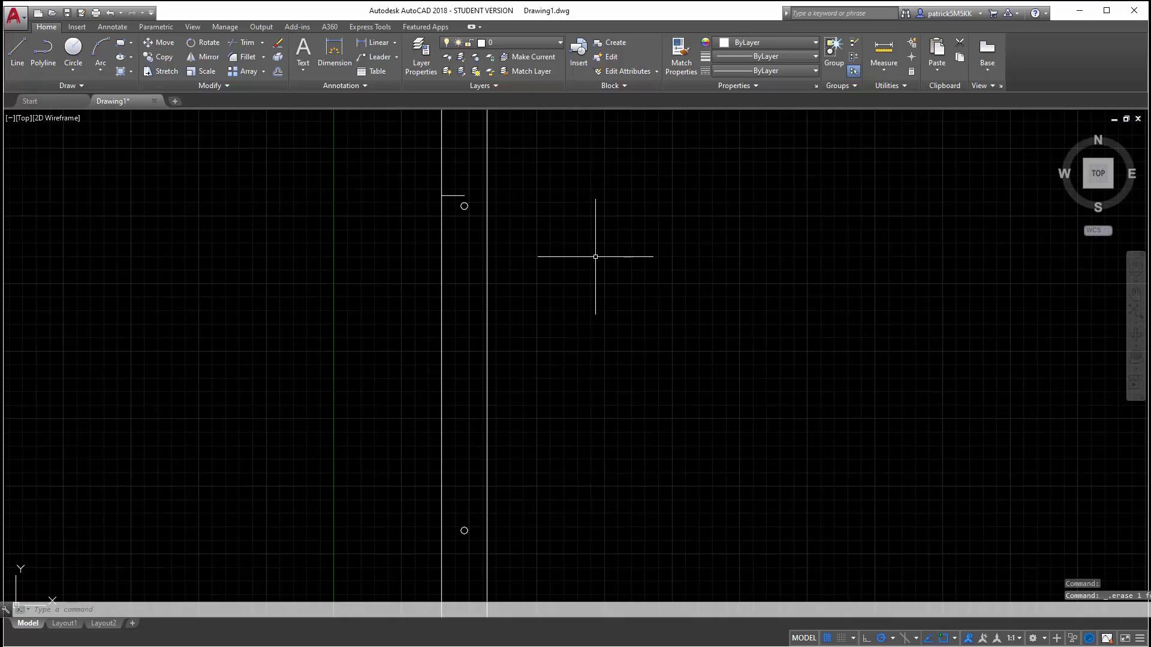
Fillet the top line to the right and left leg sides at radius 0.
text(f)
key(Return)
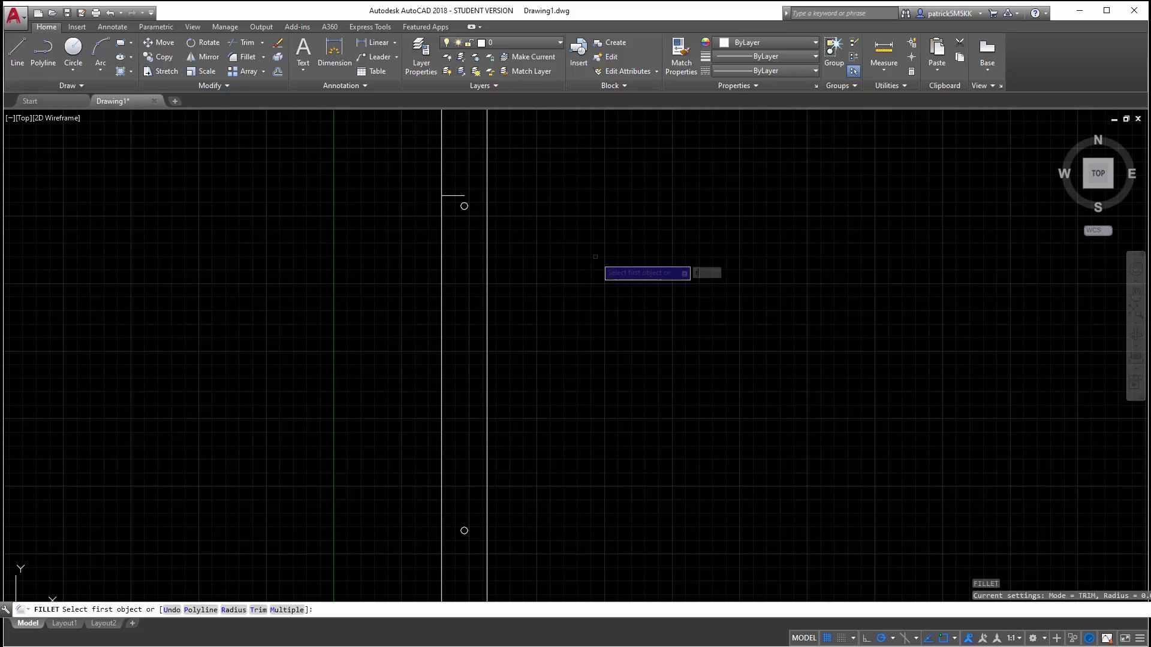
text(r)
key(Return)
key(Return)
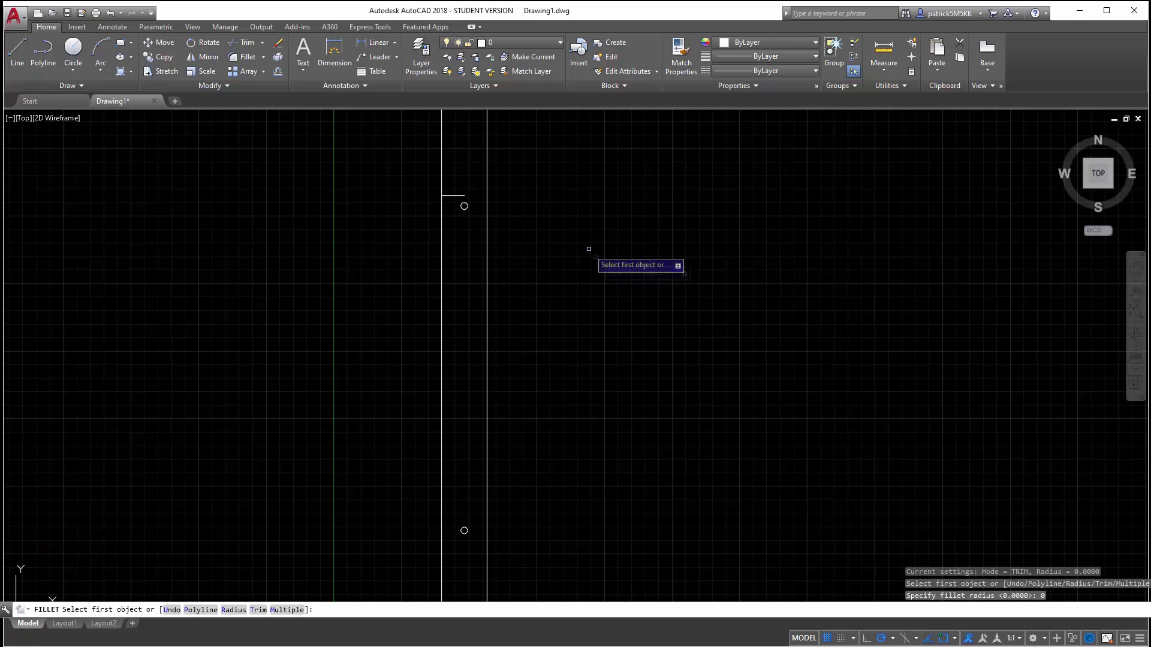
click(456, 194)
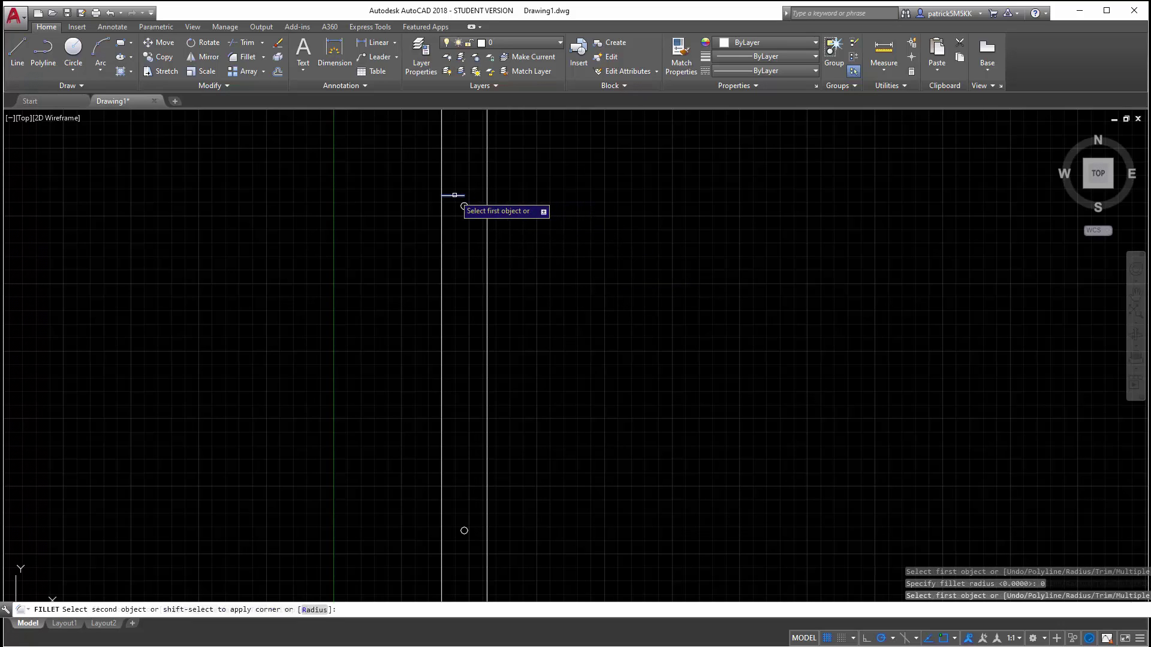
click(486, 205)
key(Return)
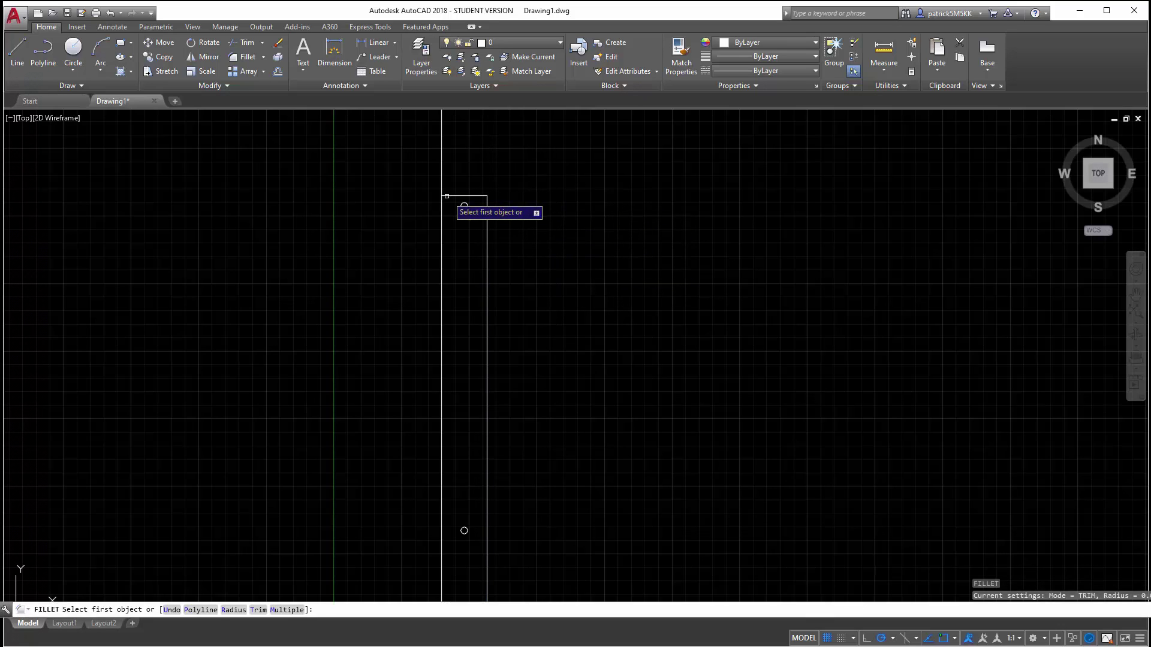
click(450, 197)
click(442, 209)
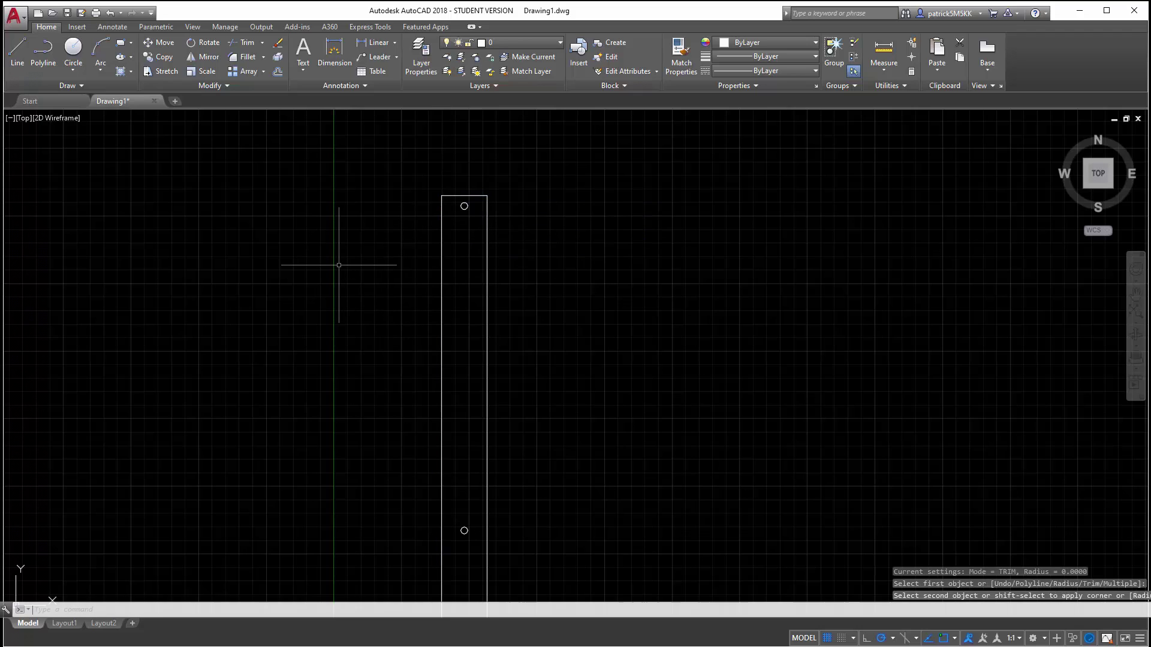
key(Return)
key(Escape)
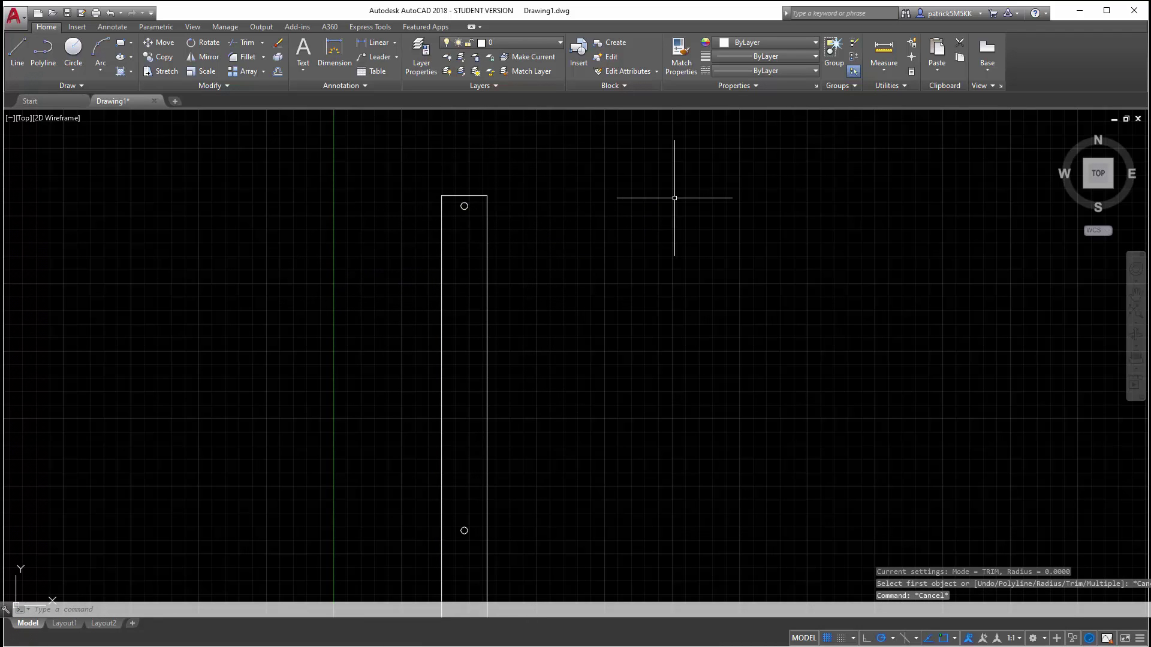
Zoom out and select the lower small hole on the leg.
scroll(500, 181, down, 4)
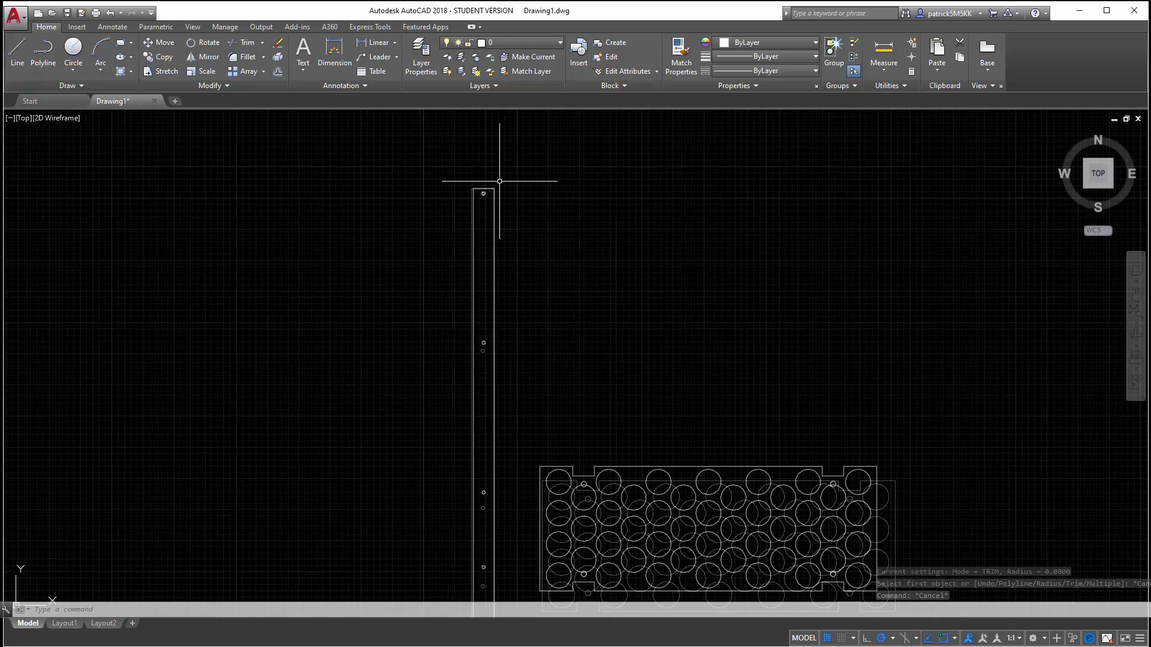
scroll(499, 180, down, 2)
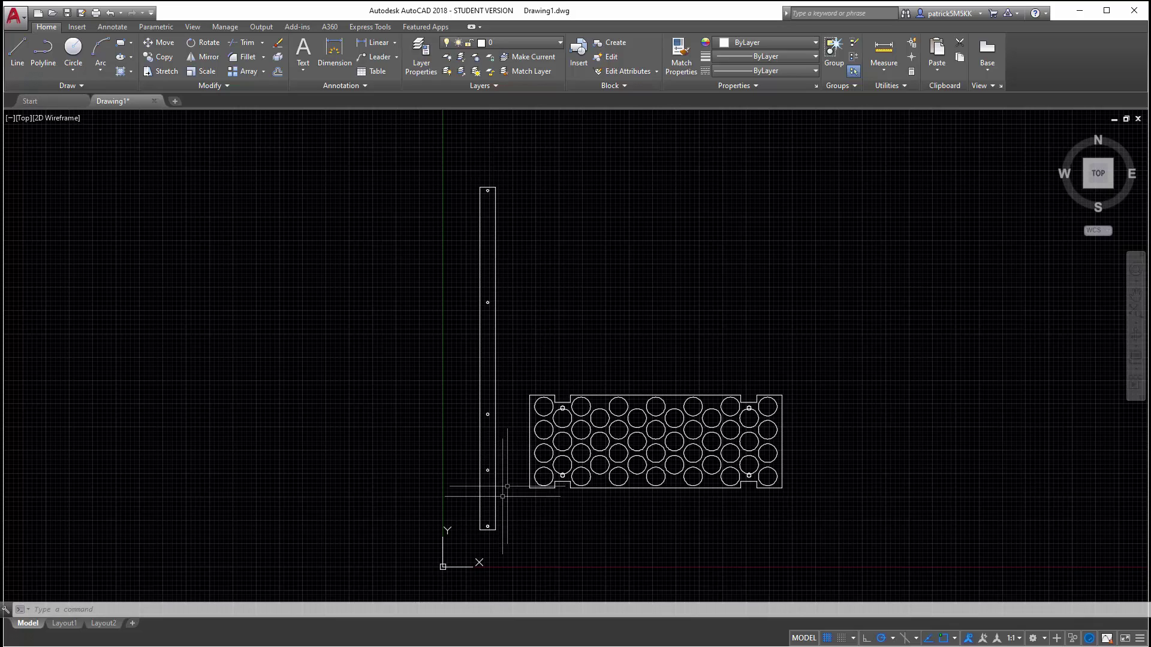
click(487, 470)
click(507, 484)
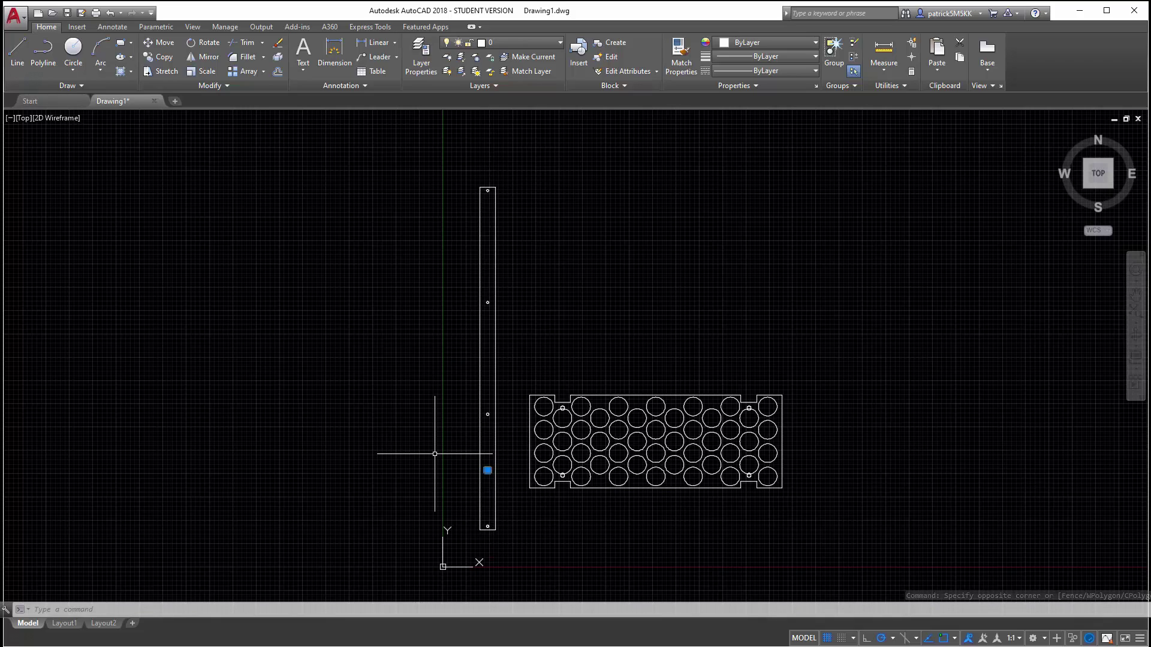
Mirror the lower hole across a horizontal line, keeping the original.
text(mi)
key(Return)
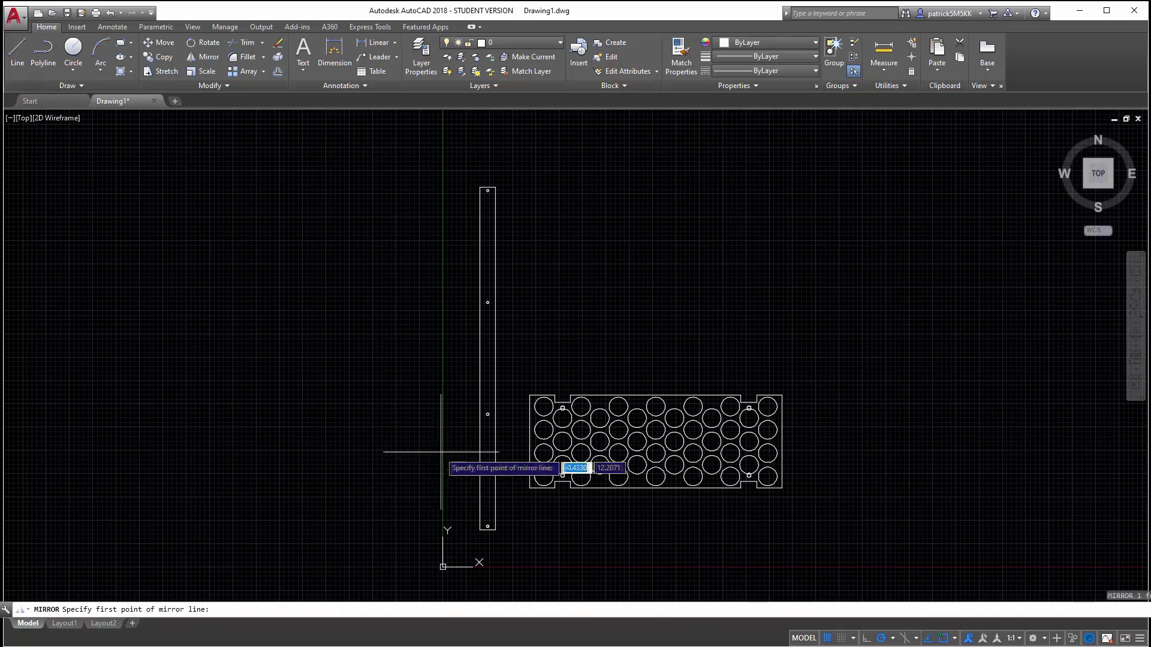
scroll(487, 417, up, 1)
scroll(487, 414, up, 3)
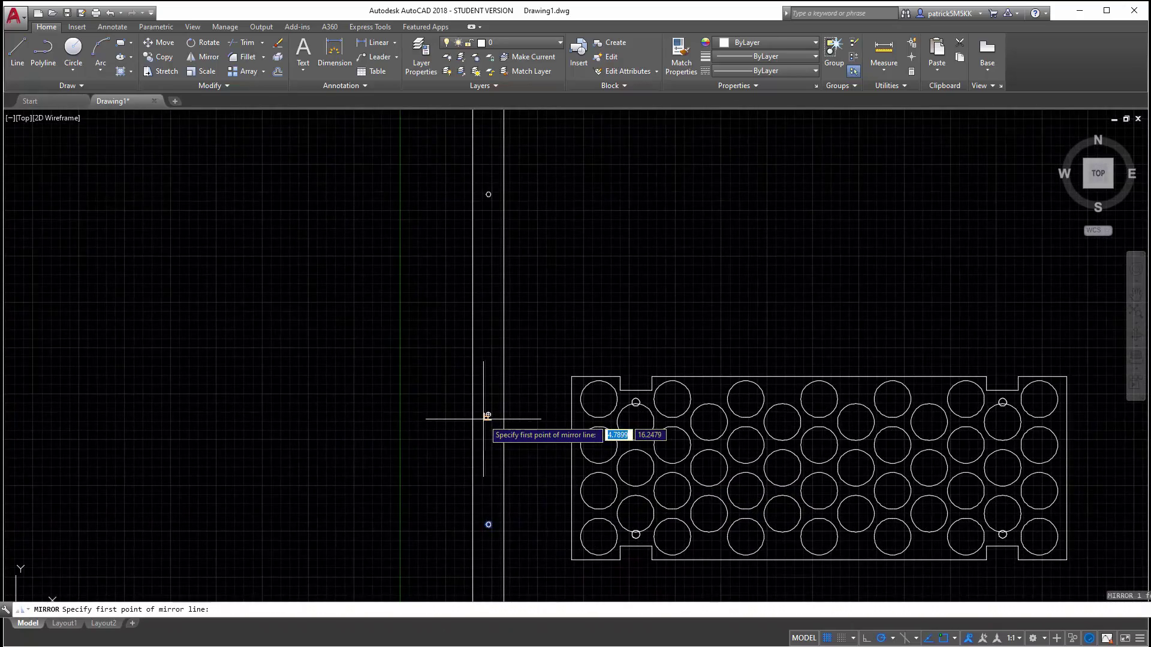
scroll(488, 414, up, 3)
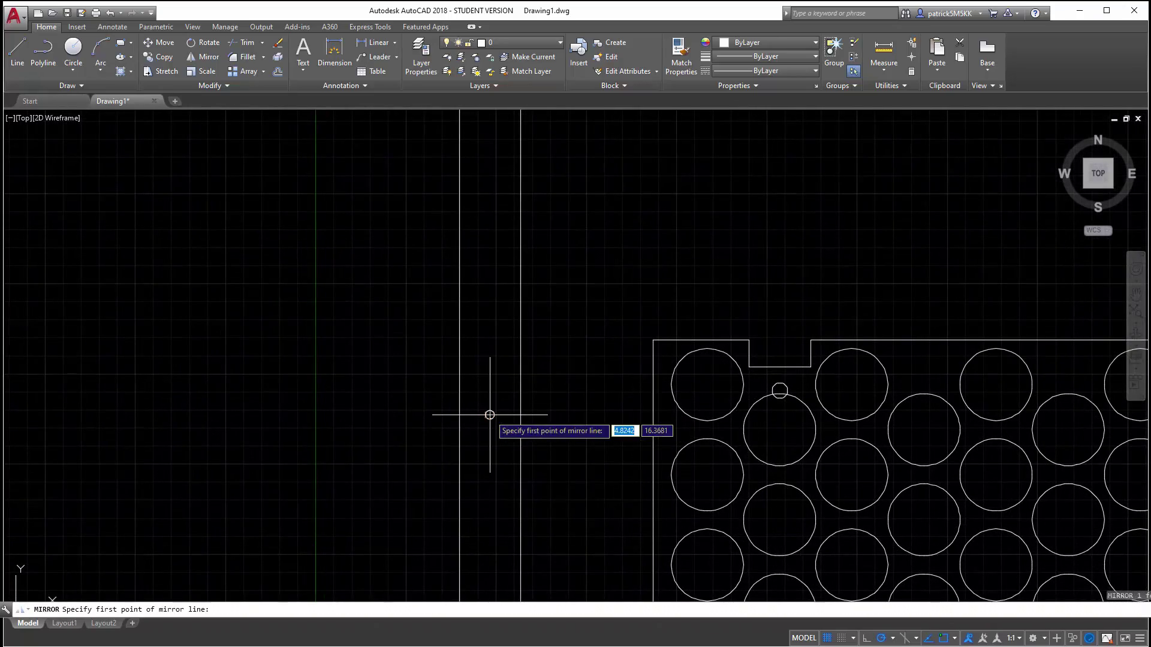
click(488, 415)
click(418, 419)
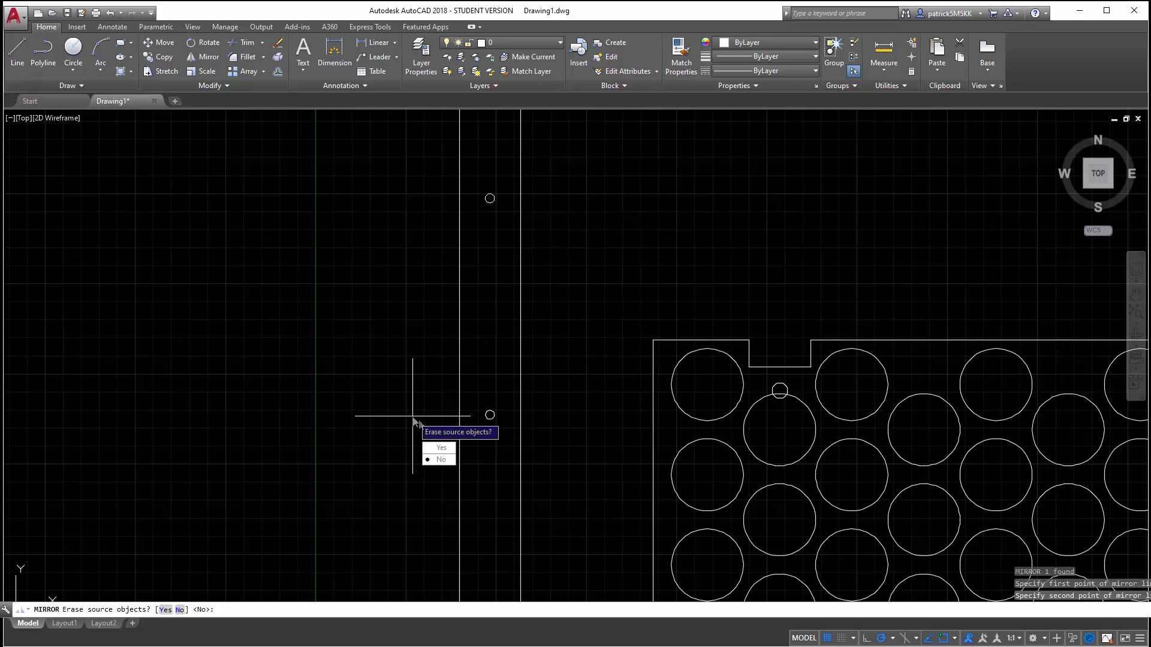
key(Return)
scroll(516, 461, down, 3)
scroll(510, 462, down, 3)
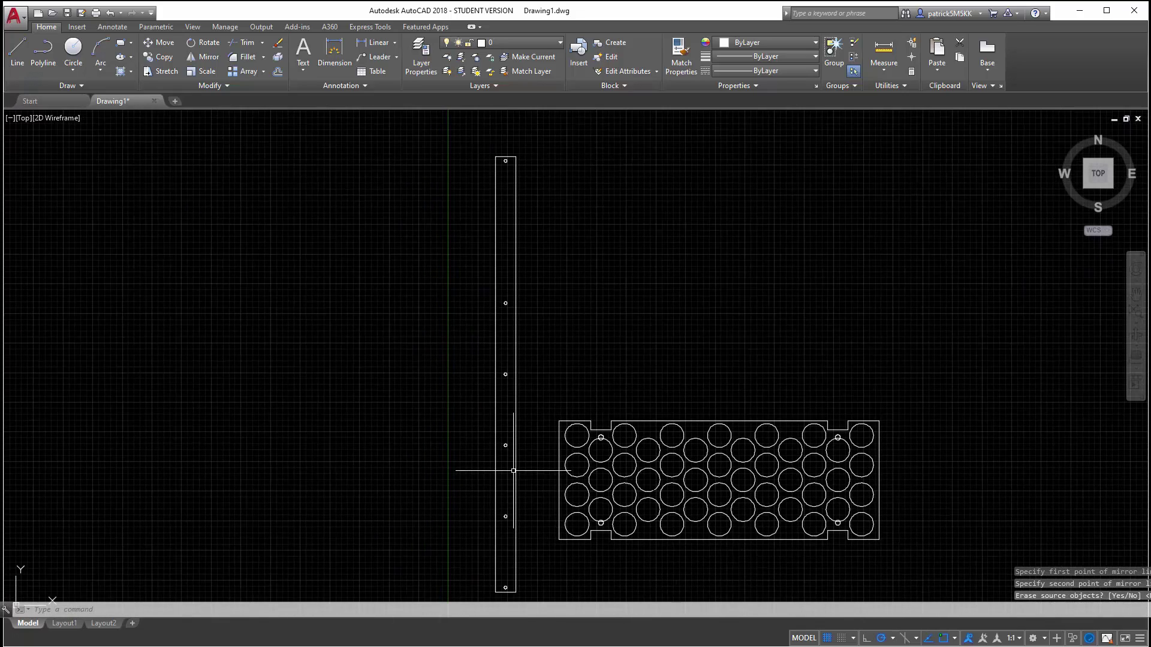
Mirror another leg hole across a horizontal line through the upper hole's centre, keeping the original.
click(483, 354)
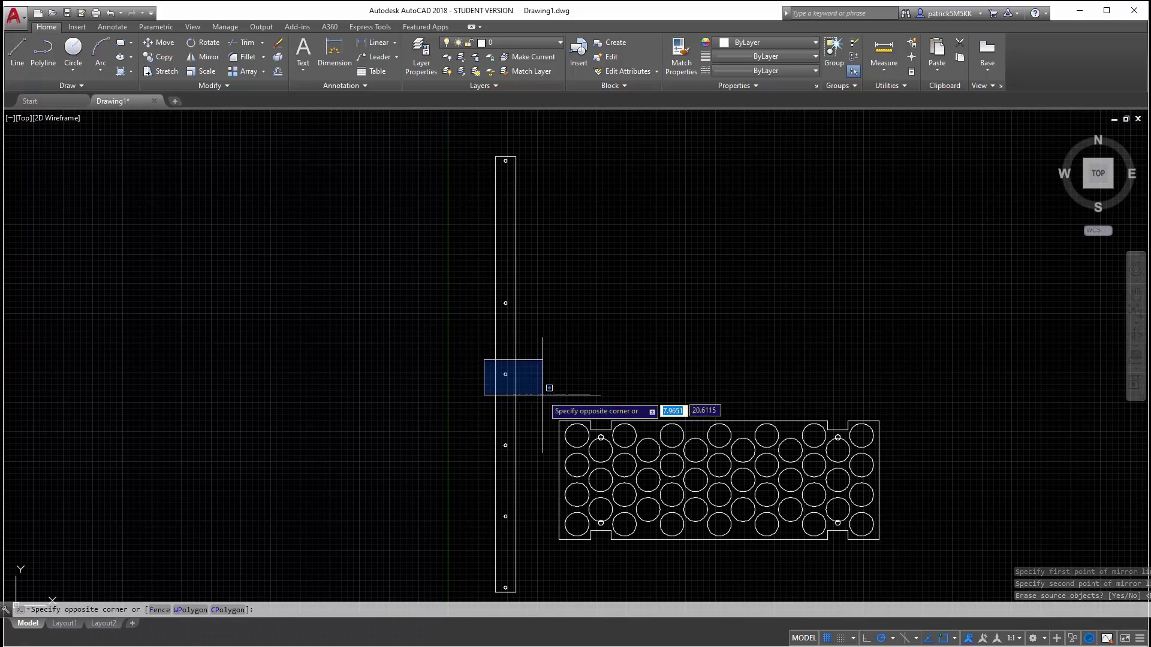
click(543, 392)
scroll(508, 351, up, 1)
scroll(508, 351, up, 1)
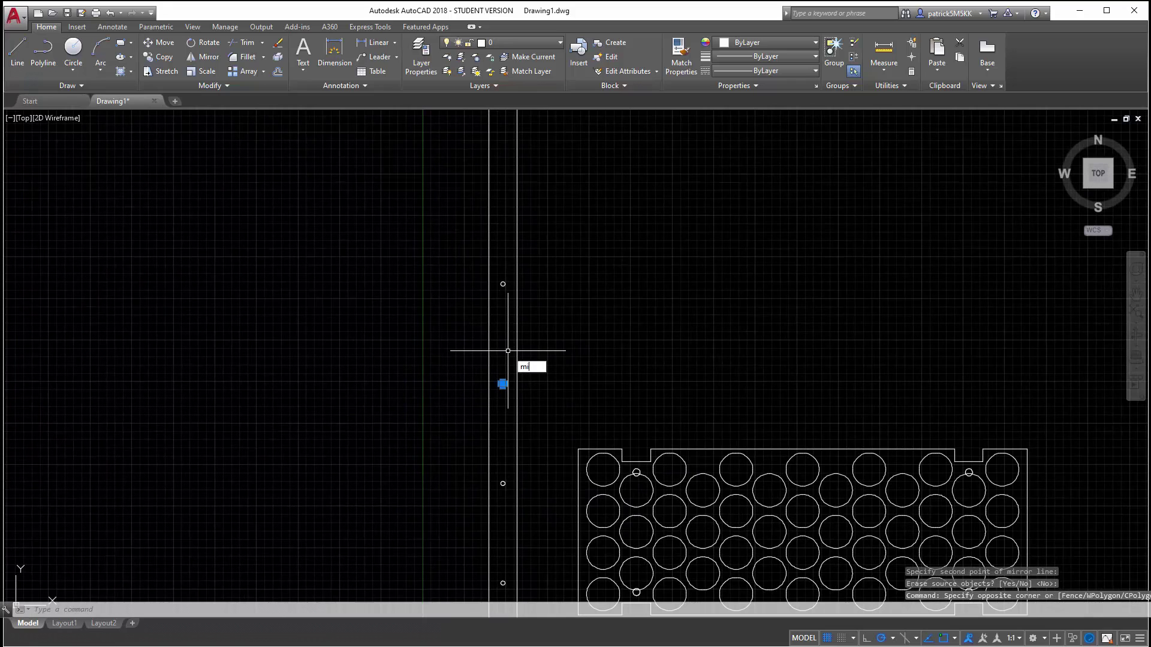
key(Return)
scroll(500, 294, up, 3)
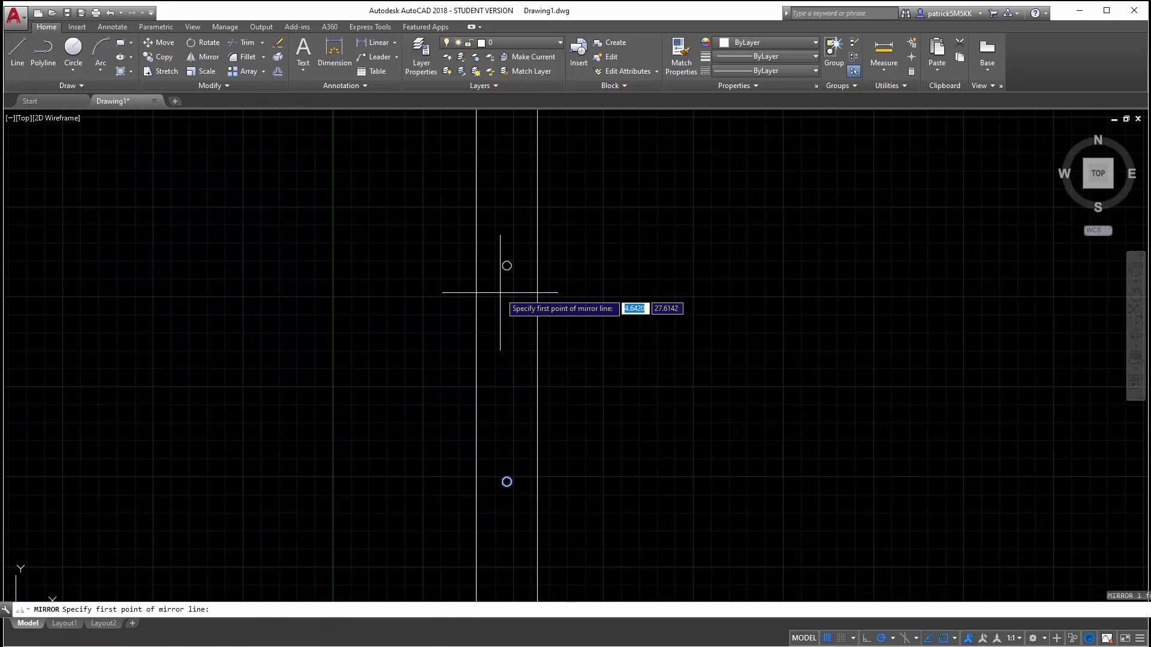
click(507, 265)
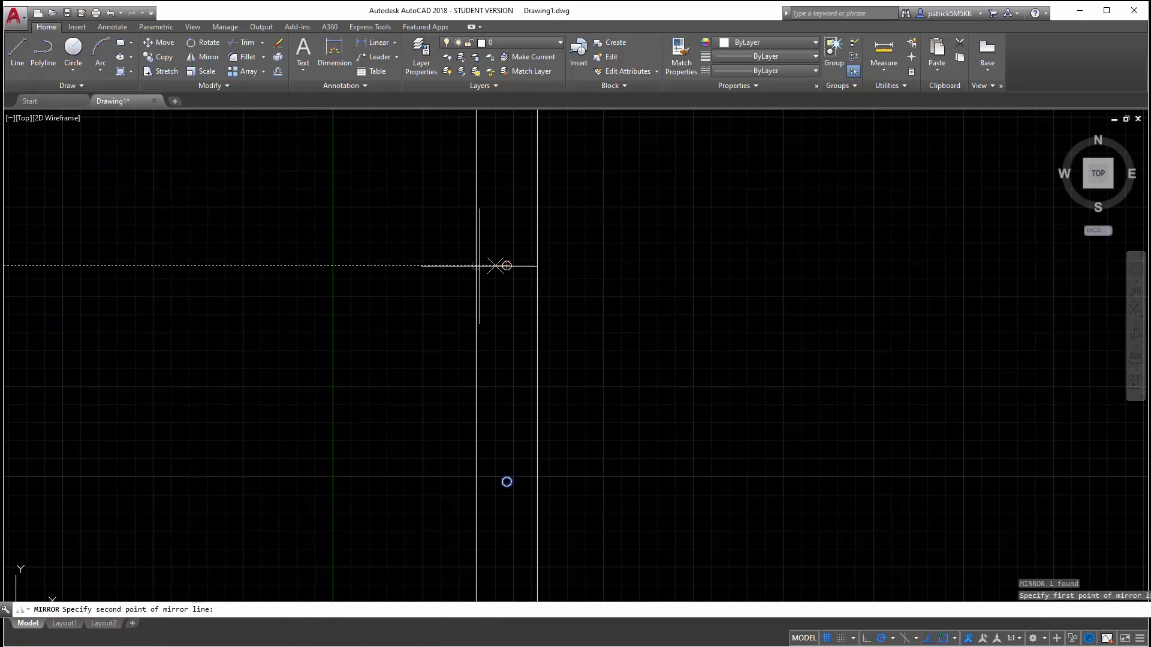
click(395, 266)
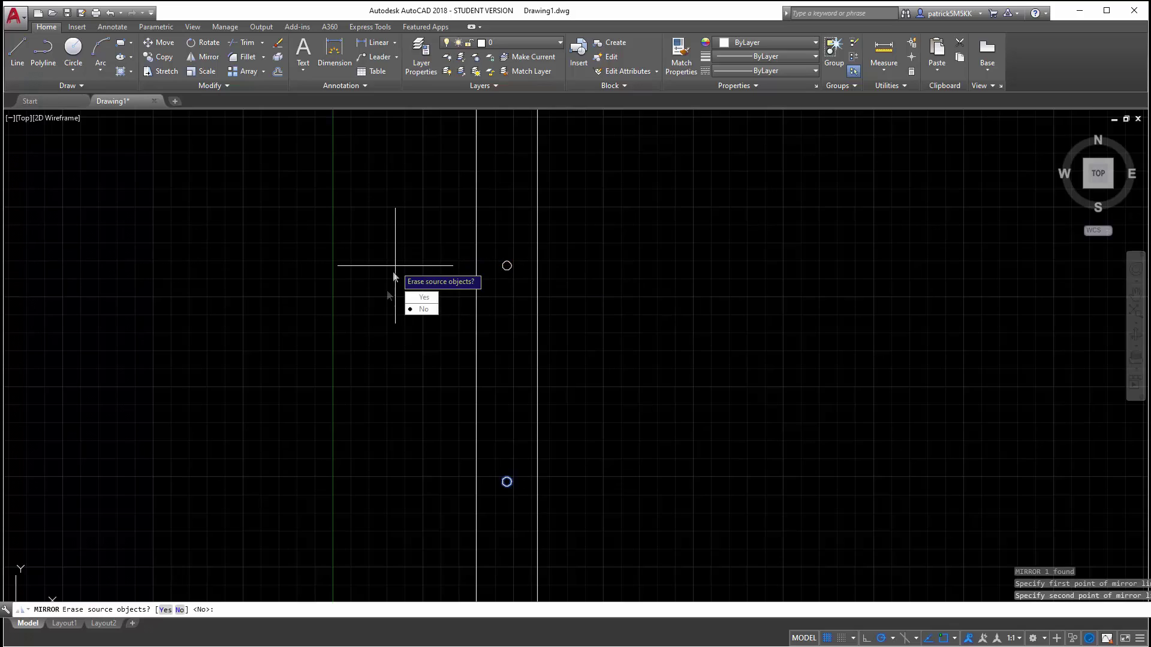
key(Return)
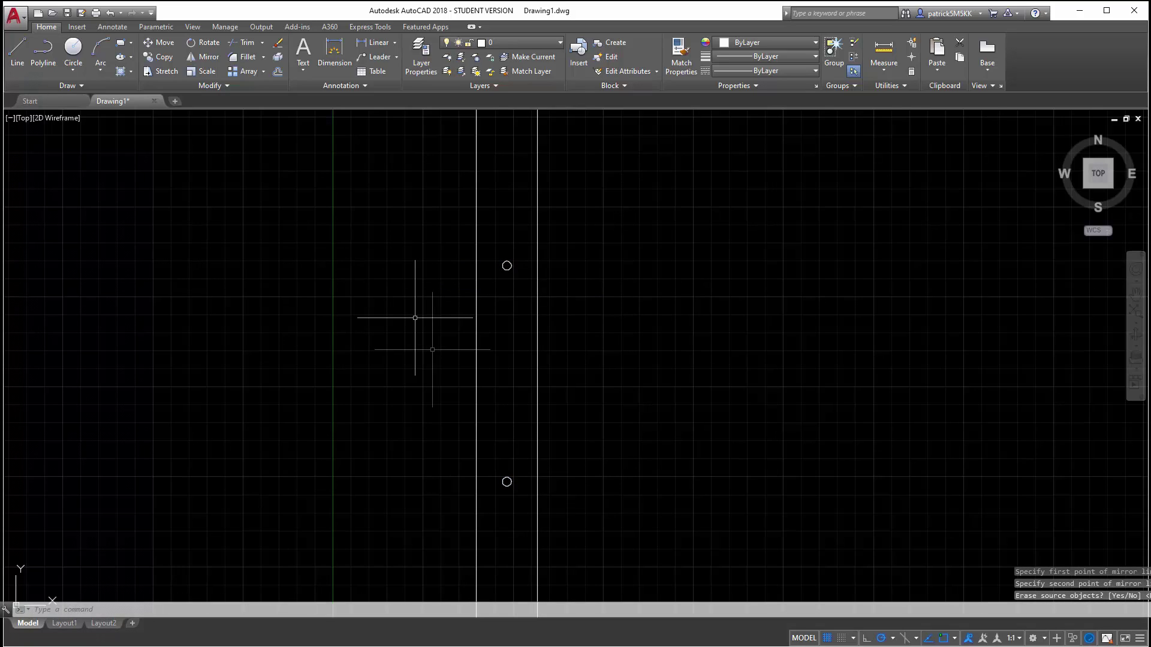
scroll(482, 447, down, 4)
scroll(483, 445, down, 1)
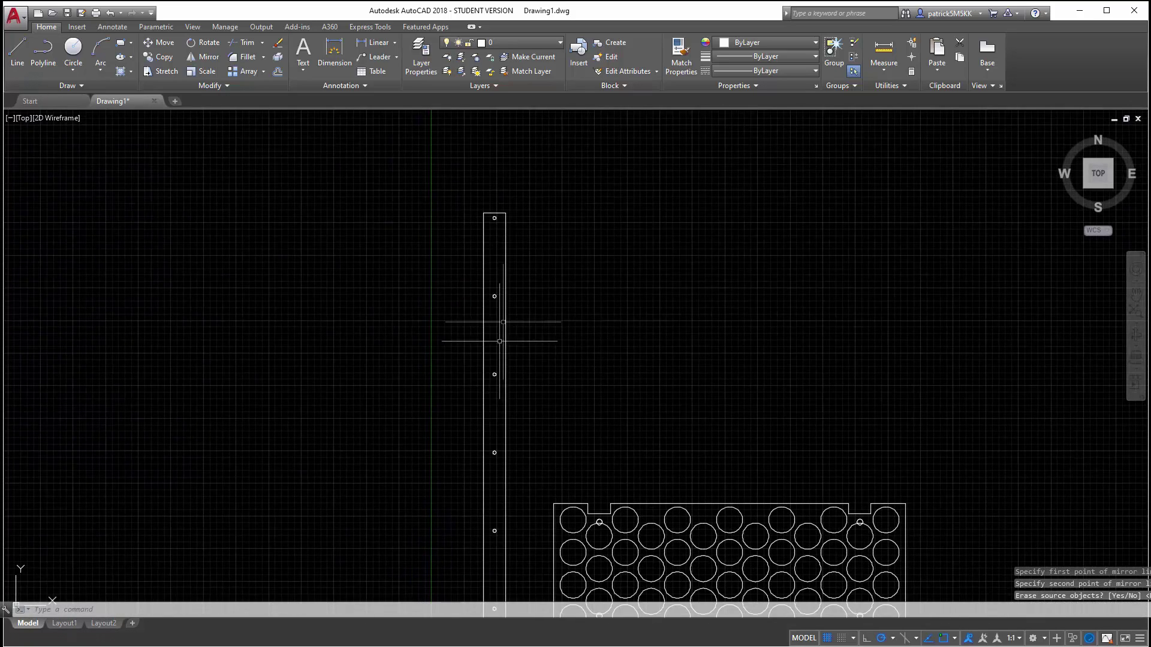
scroll(508, 216, down, 2)
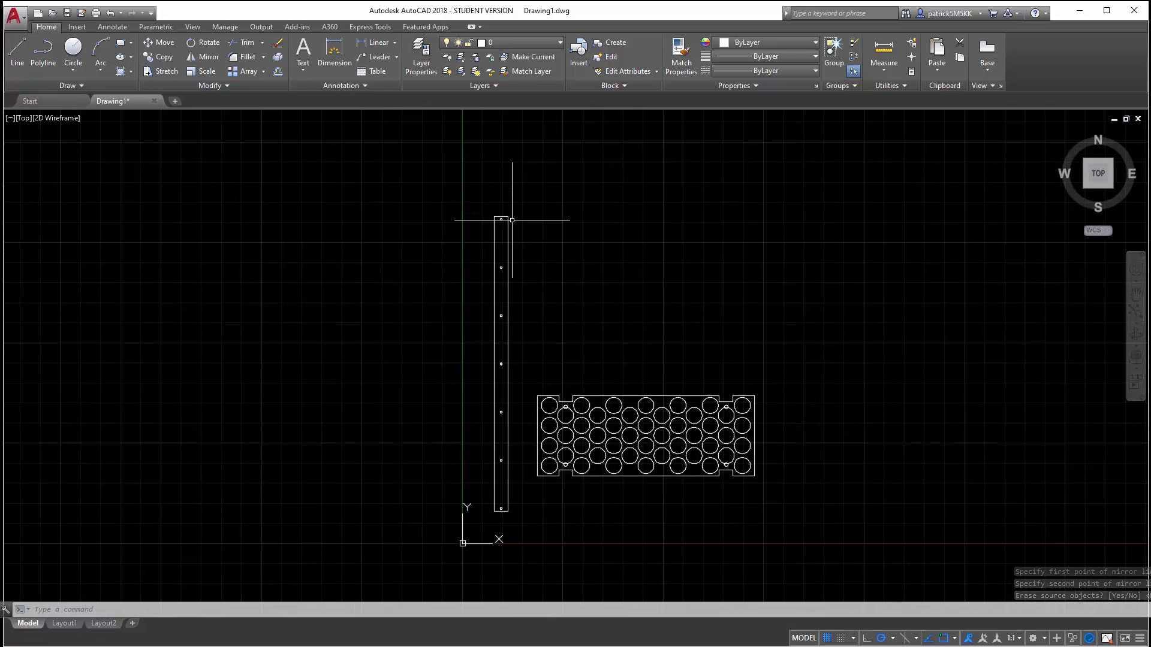
Select the whole leg and start a copy, then cancel it.
click(472, 203)
click(518, 515)
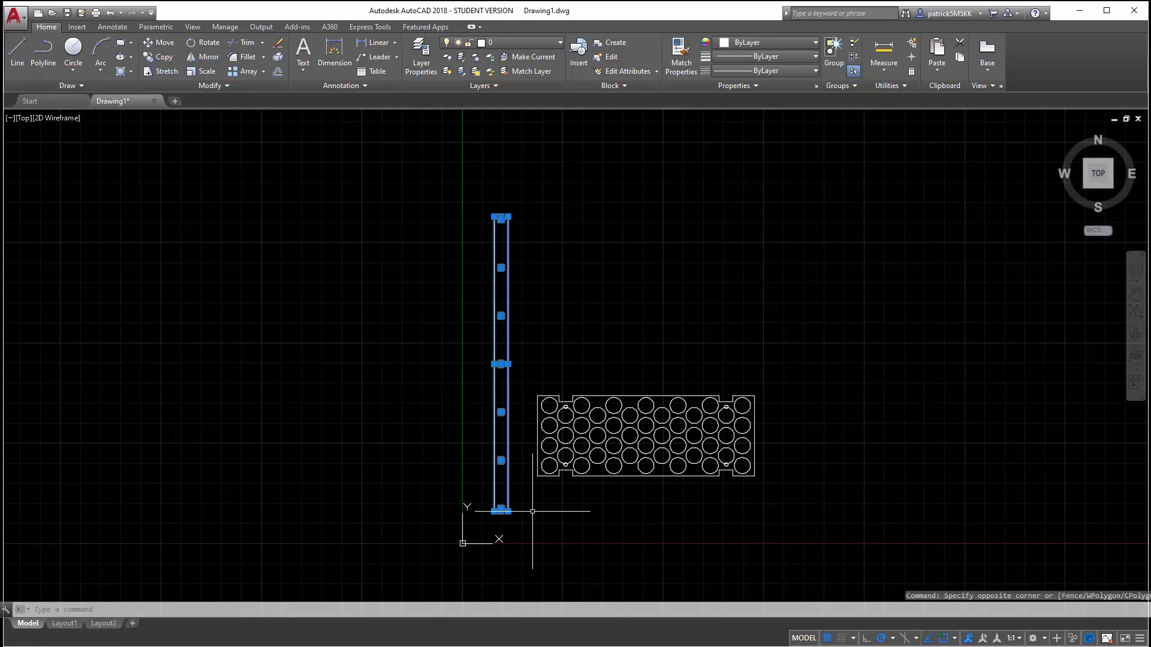
text(co)
key(Return)
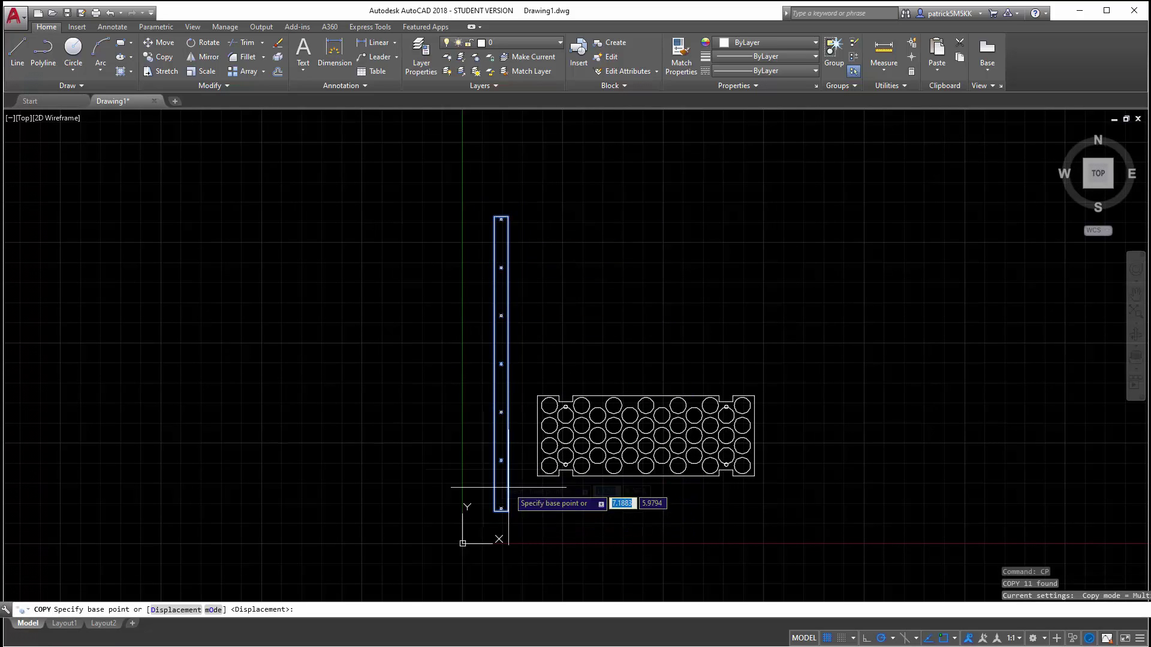
click(461, 442)
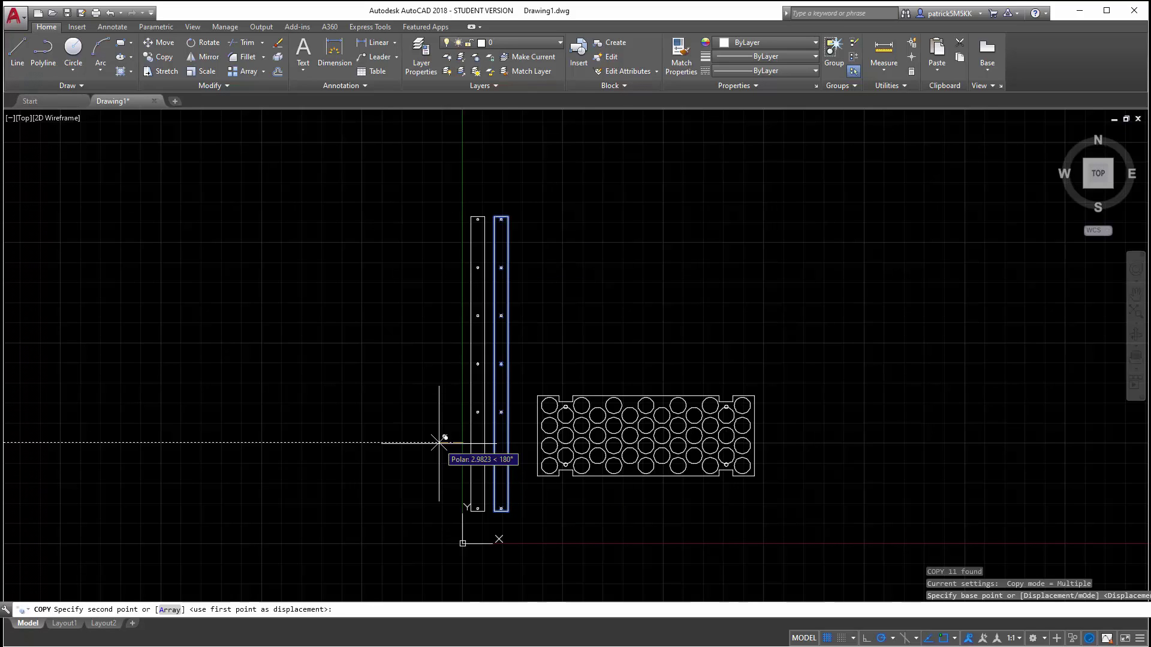
key(Escape)
key(Escape)
key(Escape)
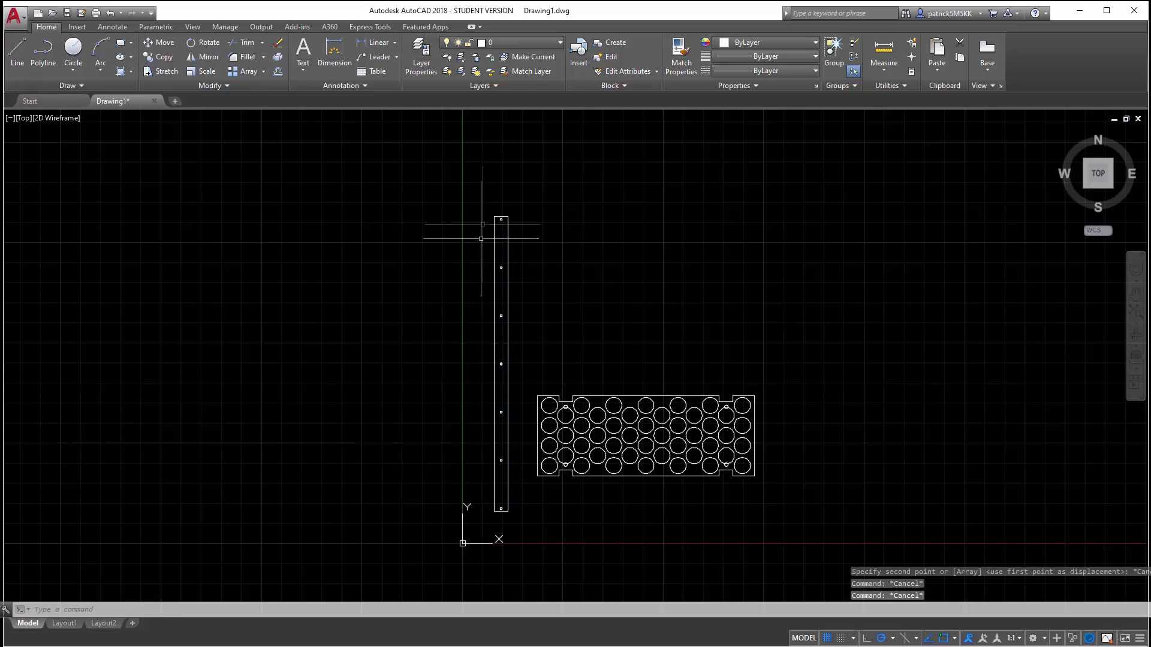
Reselect then deselect the leg, and zoom toward the small circle near the top-left notch.
click(478, 204)
click(522, 542)
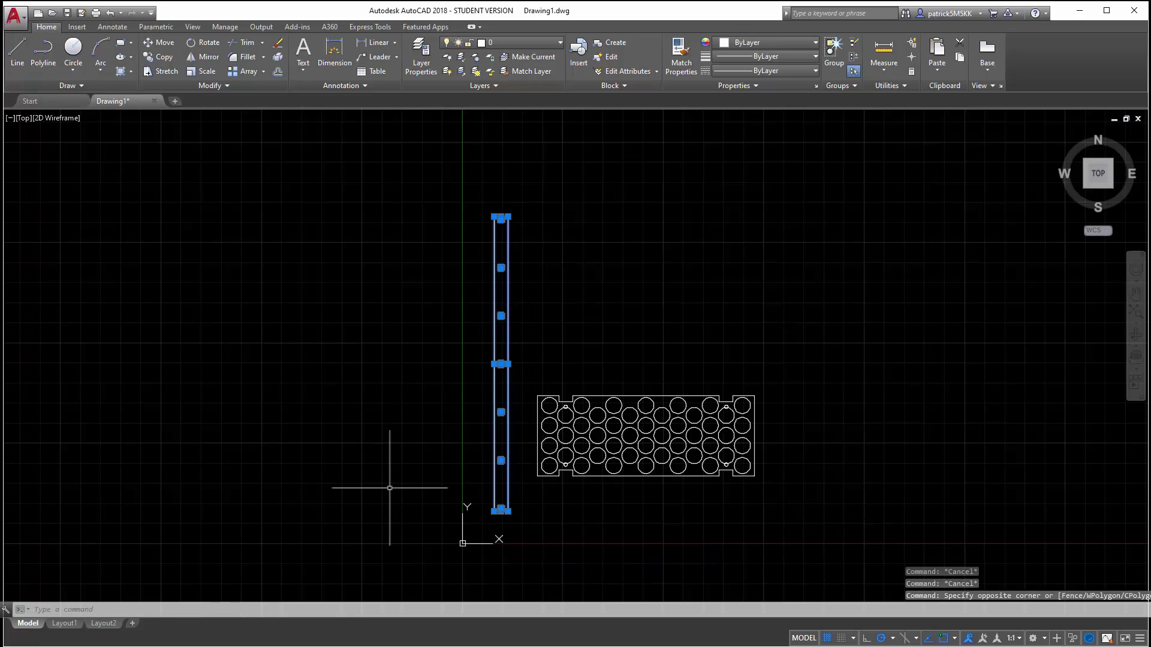
key(Escape)
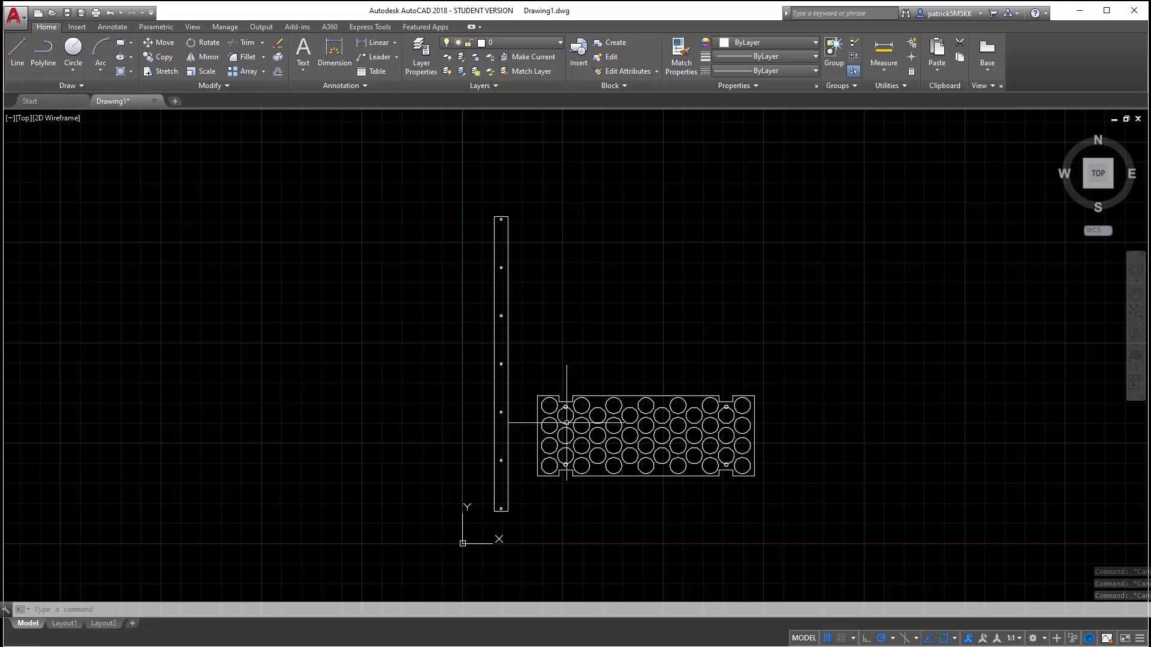
scroll(564, 425, up, 3)
scroll(564, 425, up, 5)
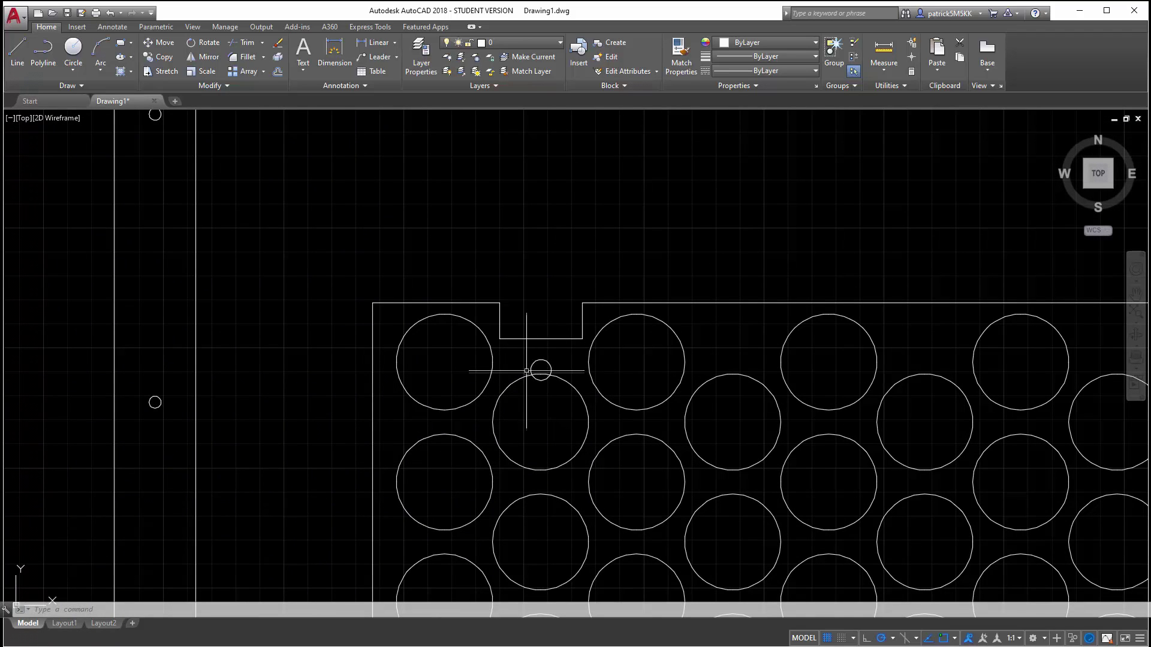
Trim away the small circle's arc lying inside the large hole.
scroll(540, 380, up, 3)
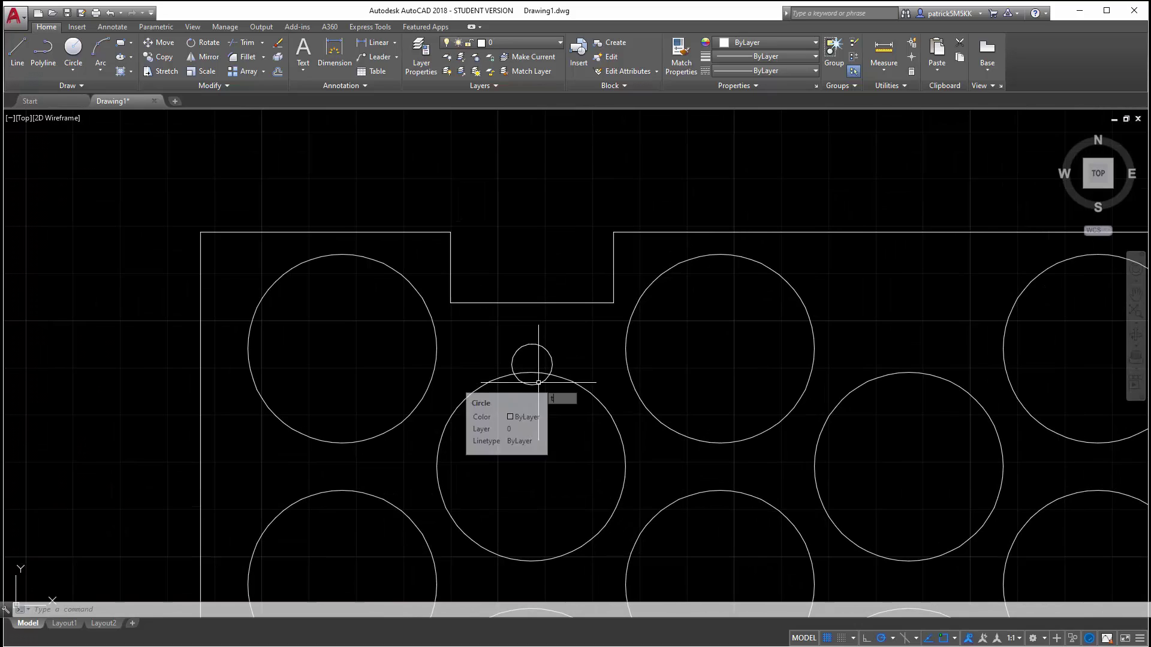
text(tr)
key(Return)
click(531, 385)
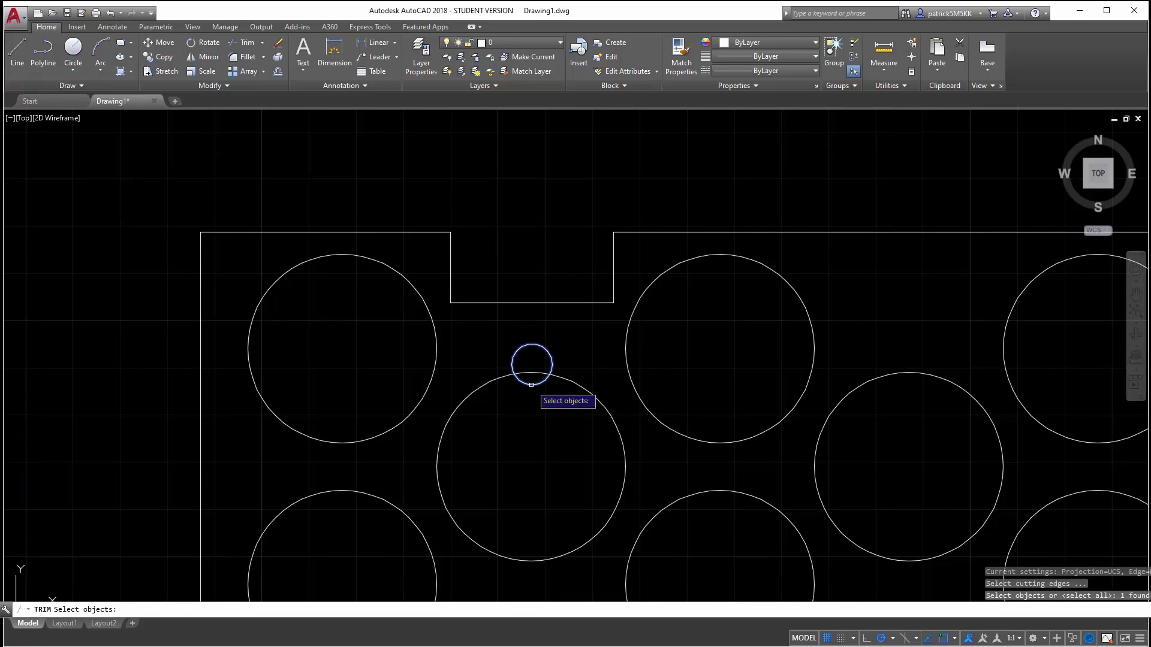
key(Escape)
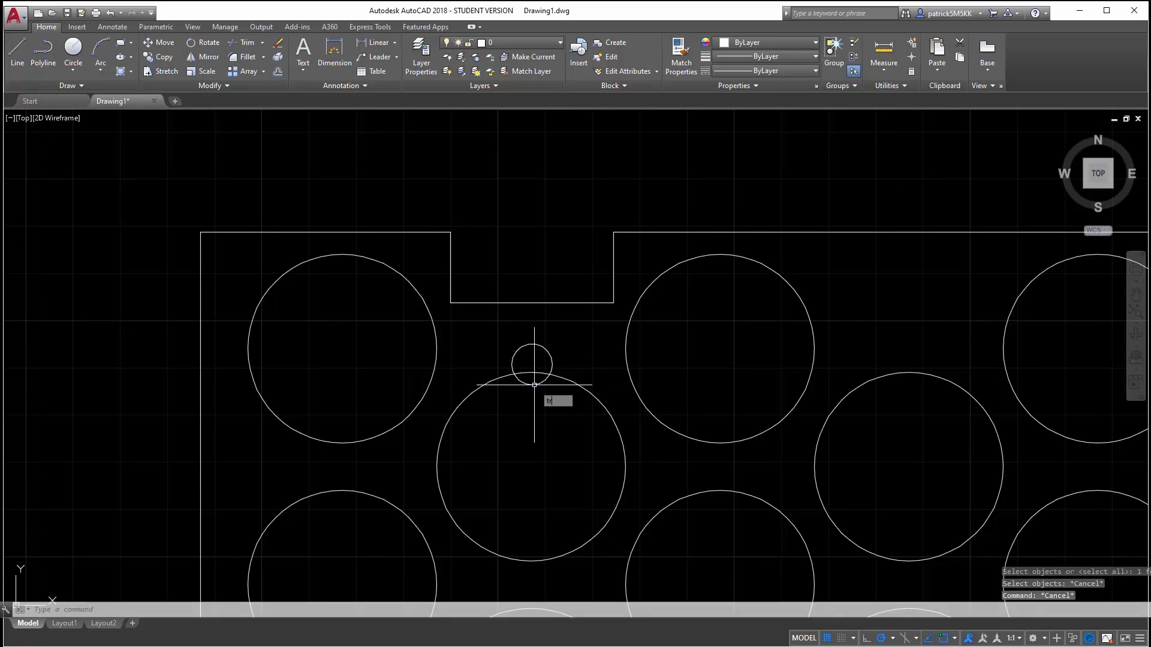
key(space)
key(Return)
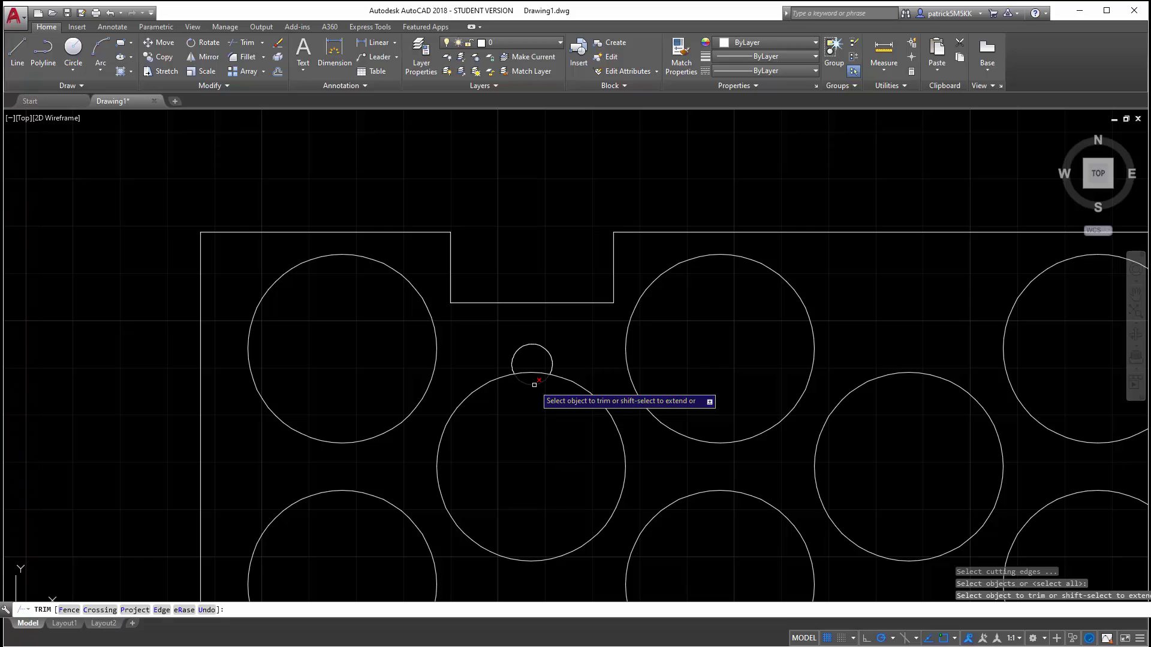
click(535, 384)
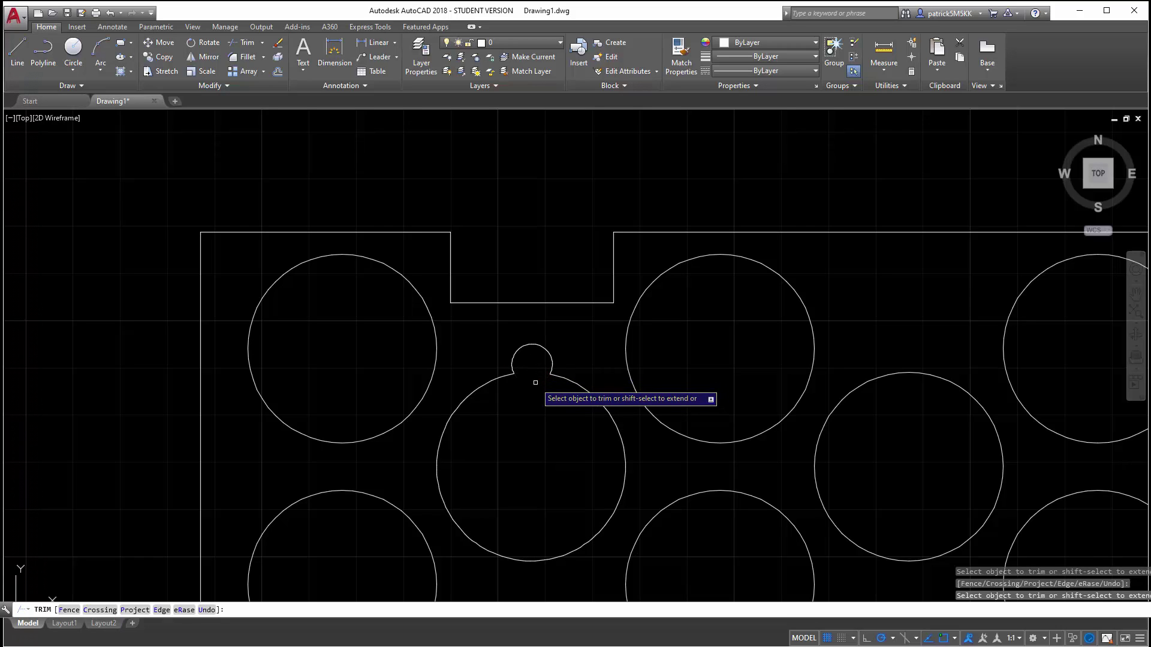
key(Return)
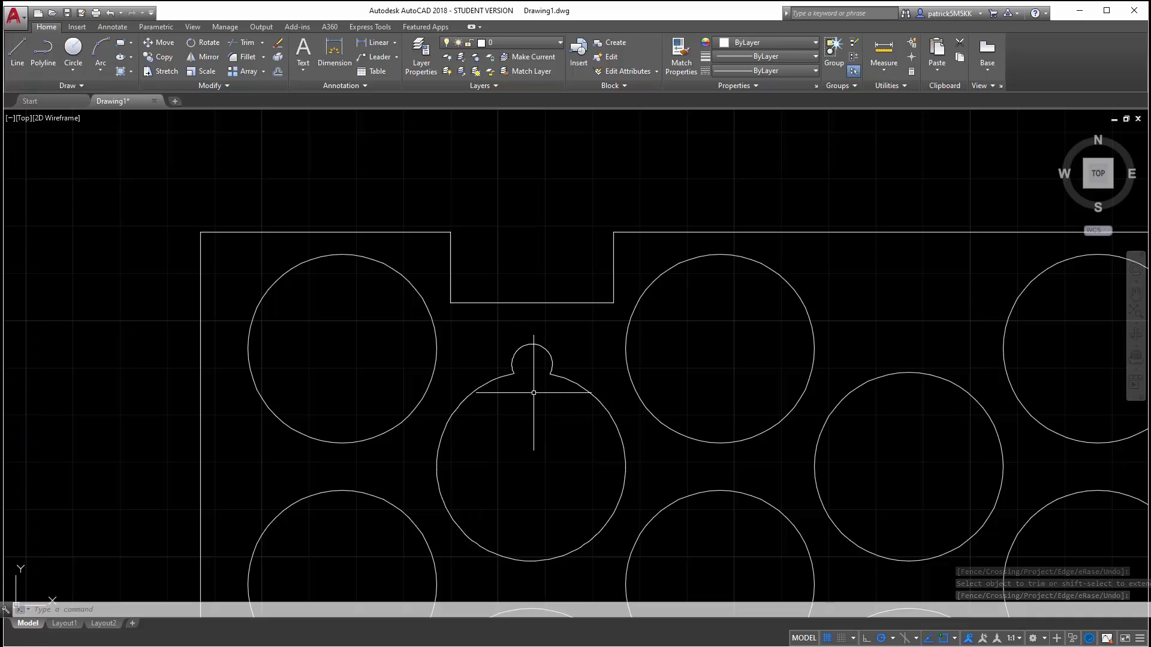
Fillet both joins between the small arc and the large circle at radius 0.1.
text(f)
key(Return)
key(Return)
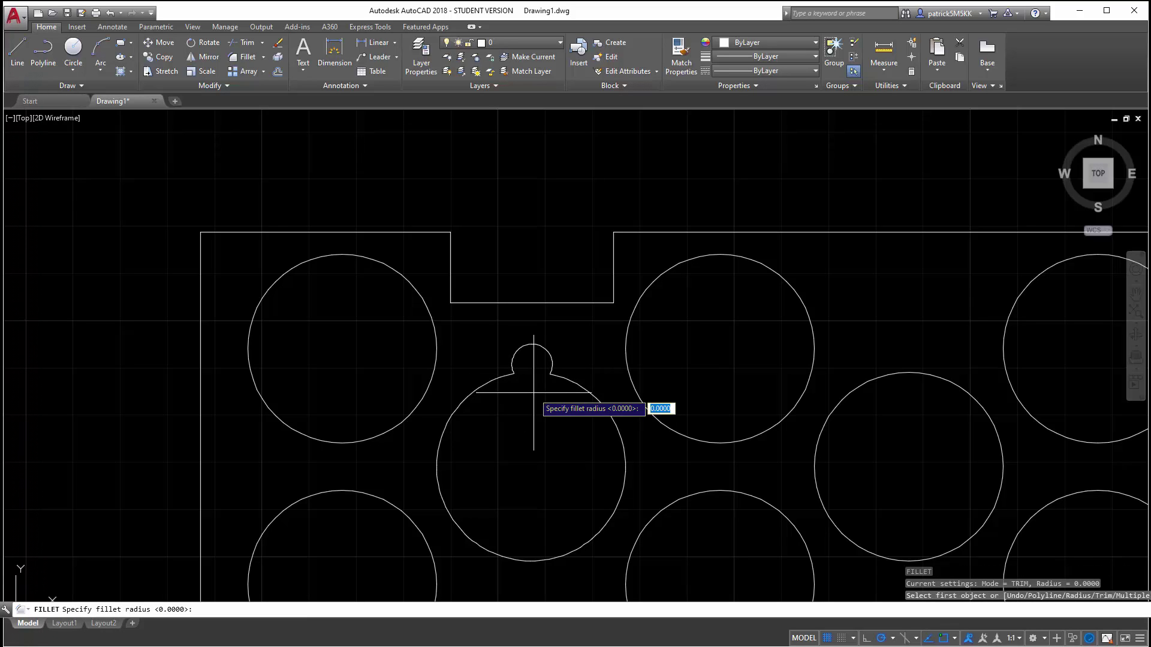
key(Return)
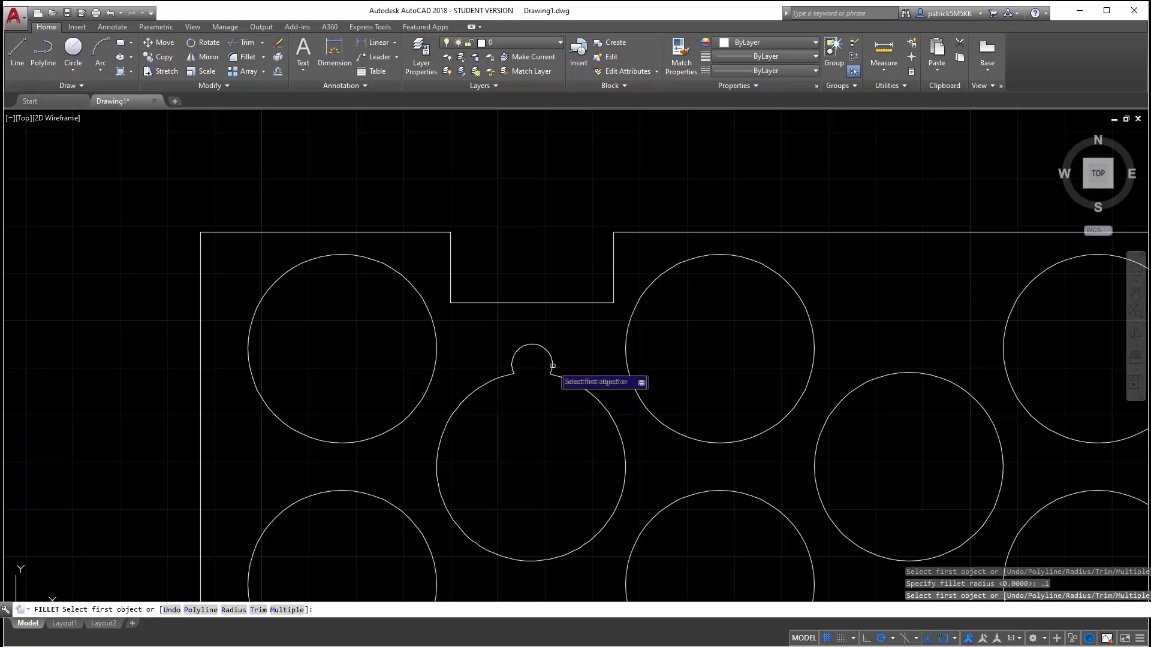
click(556, 379)
click(576, 391)
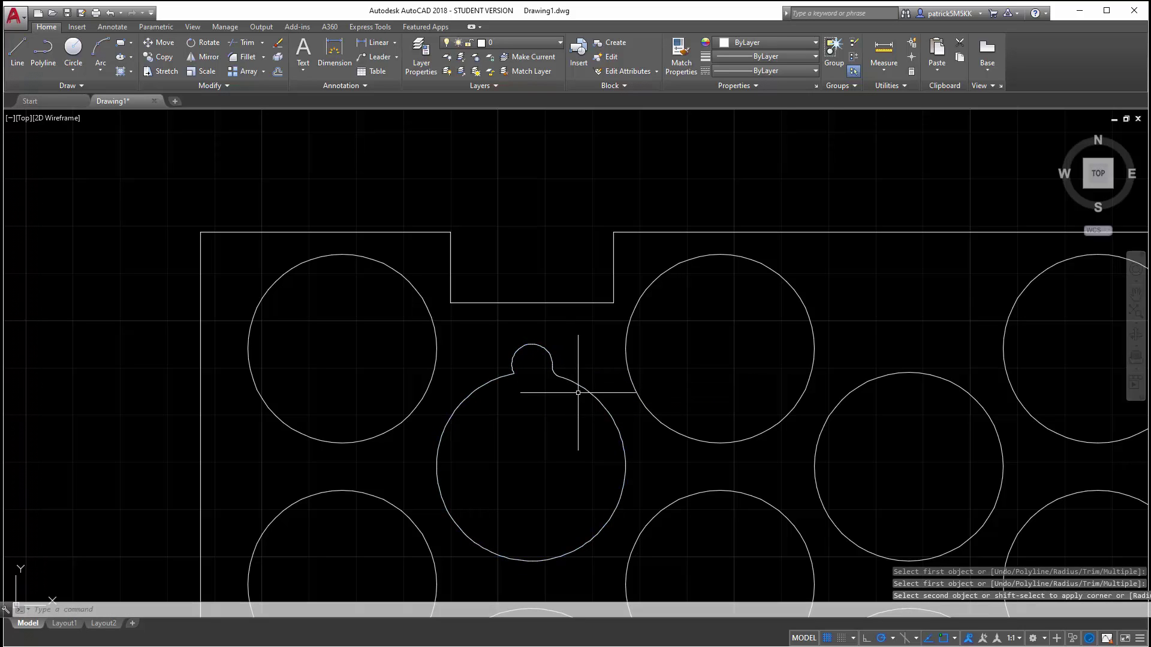
key(Return)
click(513, 364)
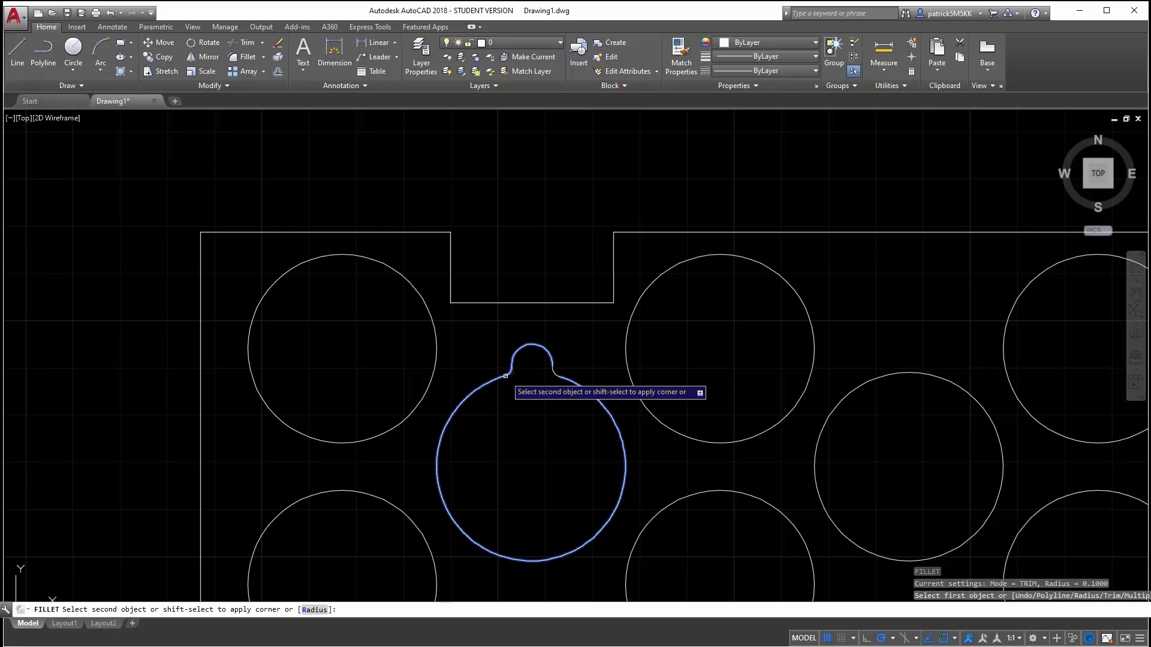
click(508, 376)
key(Escape)
key(Escape)
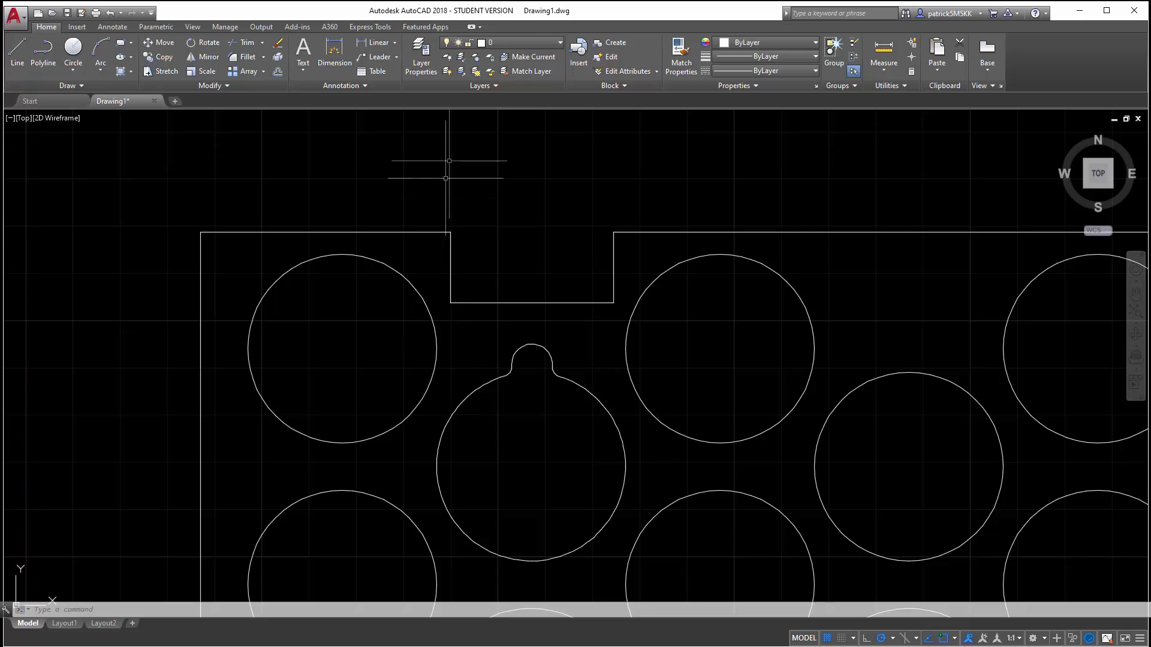
Undo the 0.1 fillets and the trim, then zoom out to show the leg and plate.
scroll(503, 170, down, 5)
scroll(515, 197, up, 3)
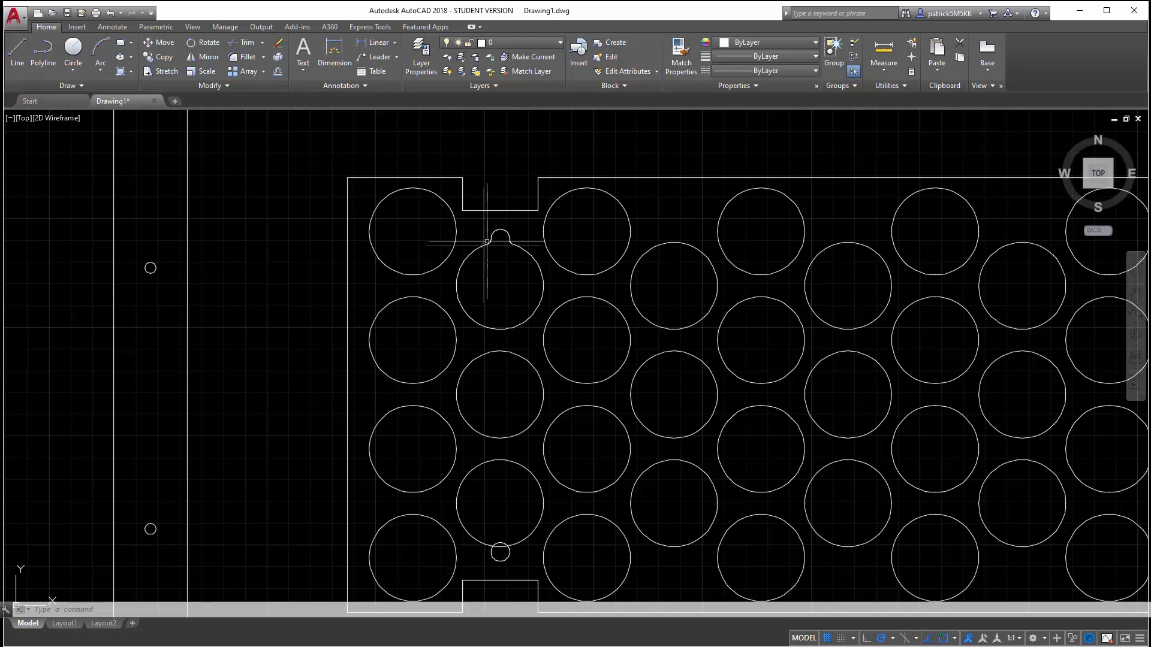
scroll(486, 248, up, 3)
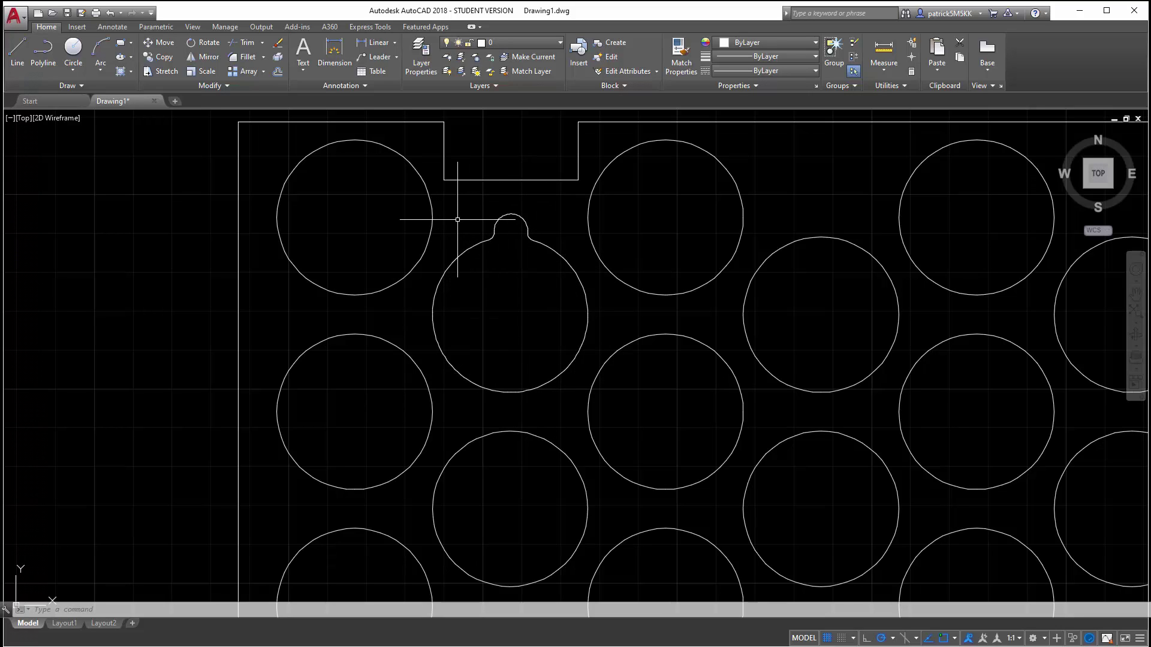
middle_drag(453, 122, 462, 232)
scroll(462, 231, up, 1)
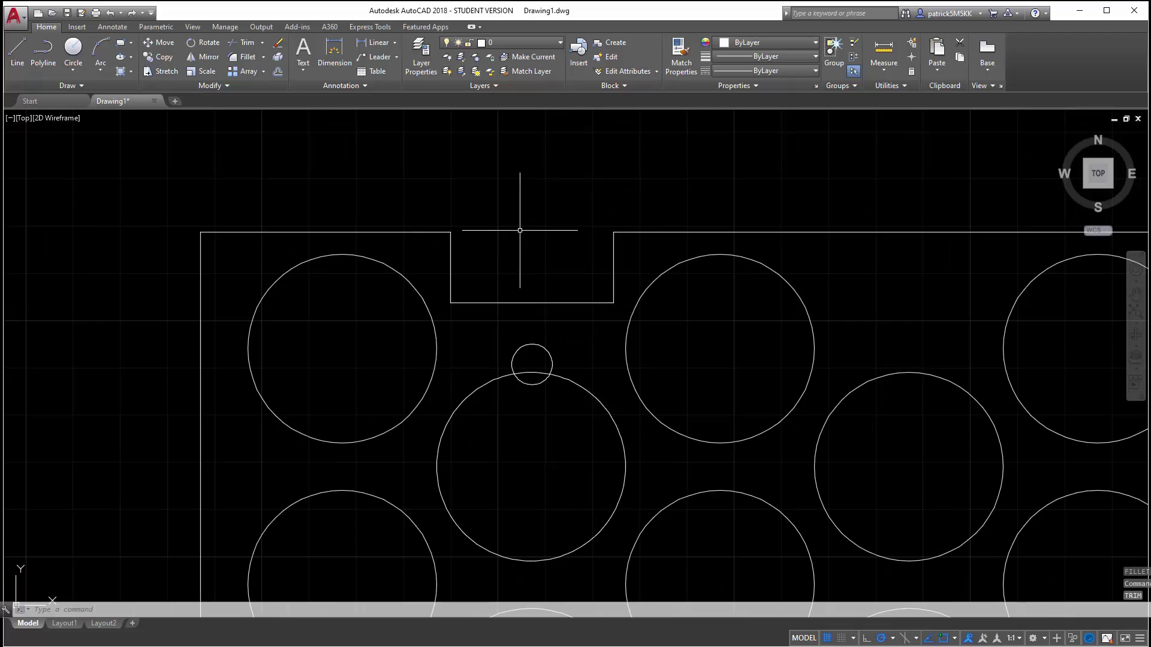
scroll(519, 230, down, 5)
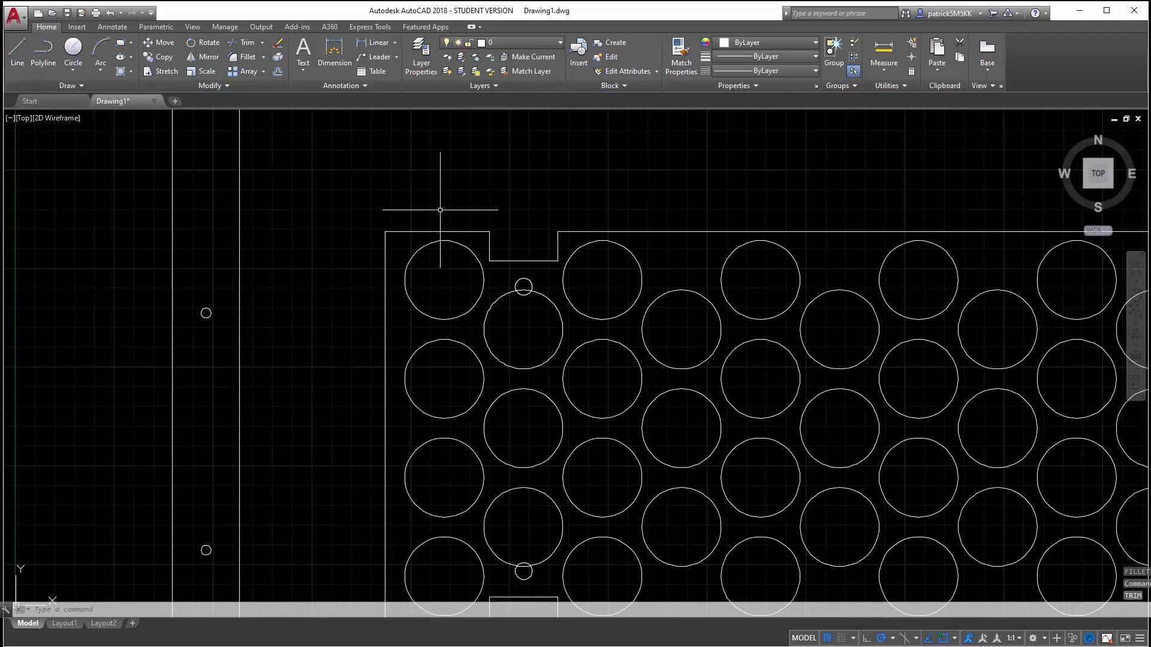
scroll(411, 236, down, 5)
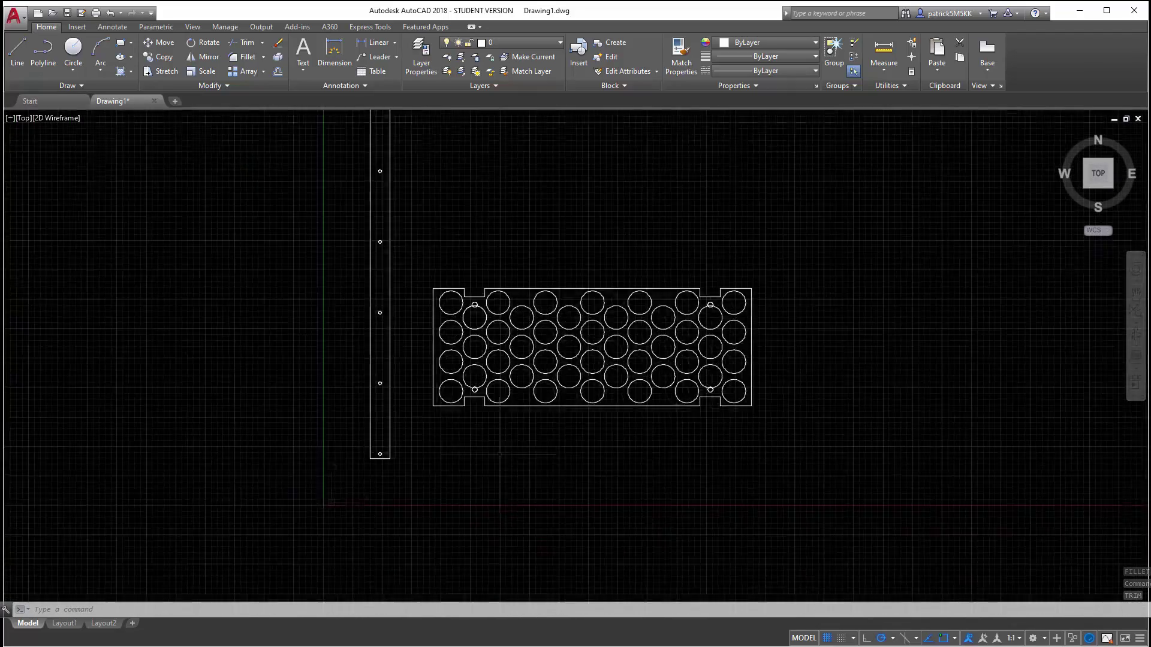
scroll(497, 470, down, 2)
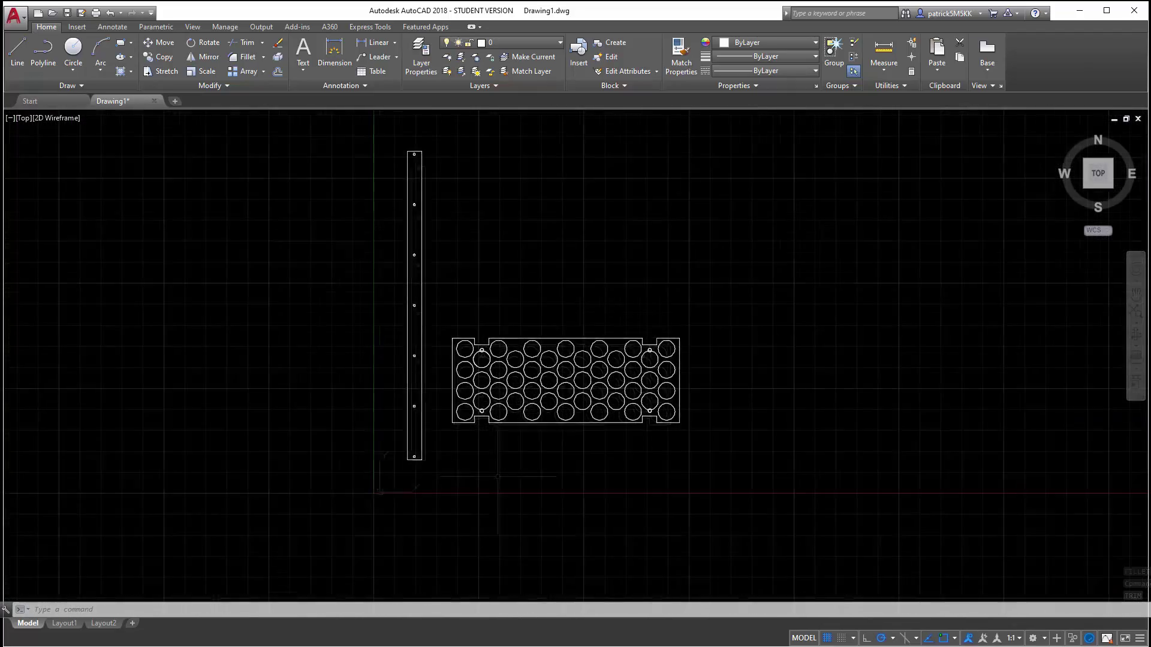
Save the drawing to OneDrive as an AutoCAD 2018 DXF named VerticalMaterialHolder.
click(15, 18)
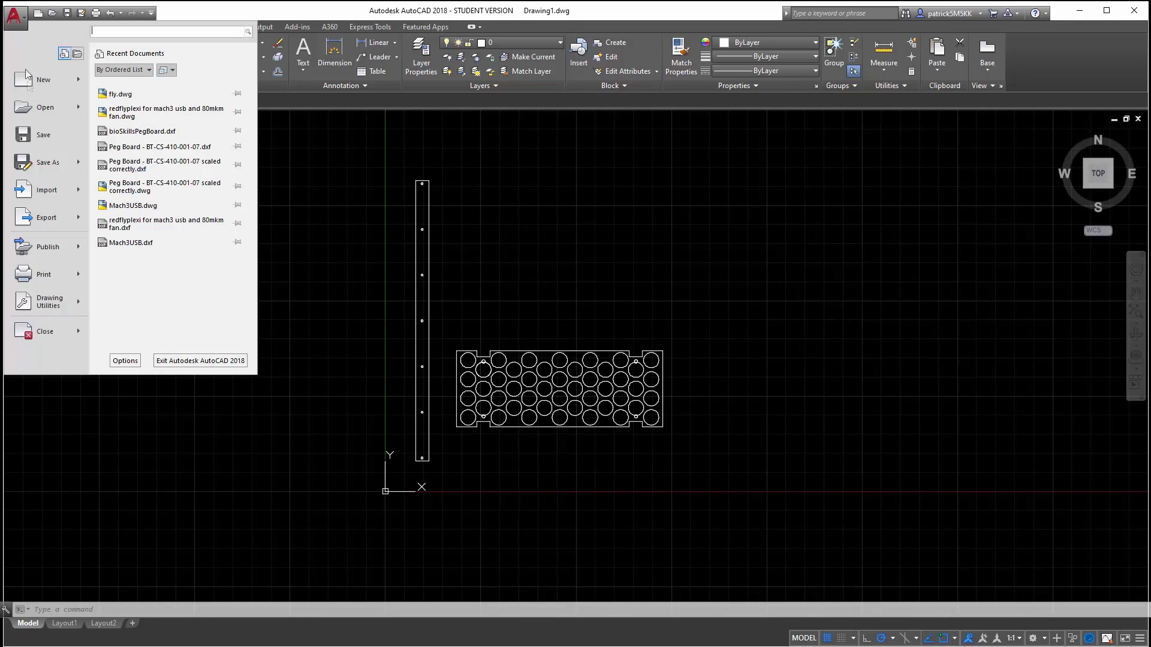
click(42, 165)
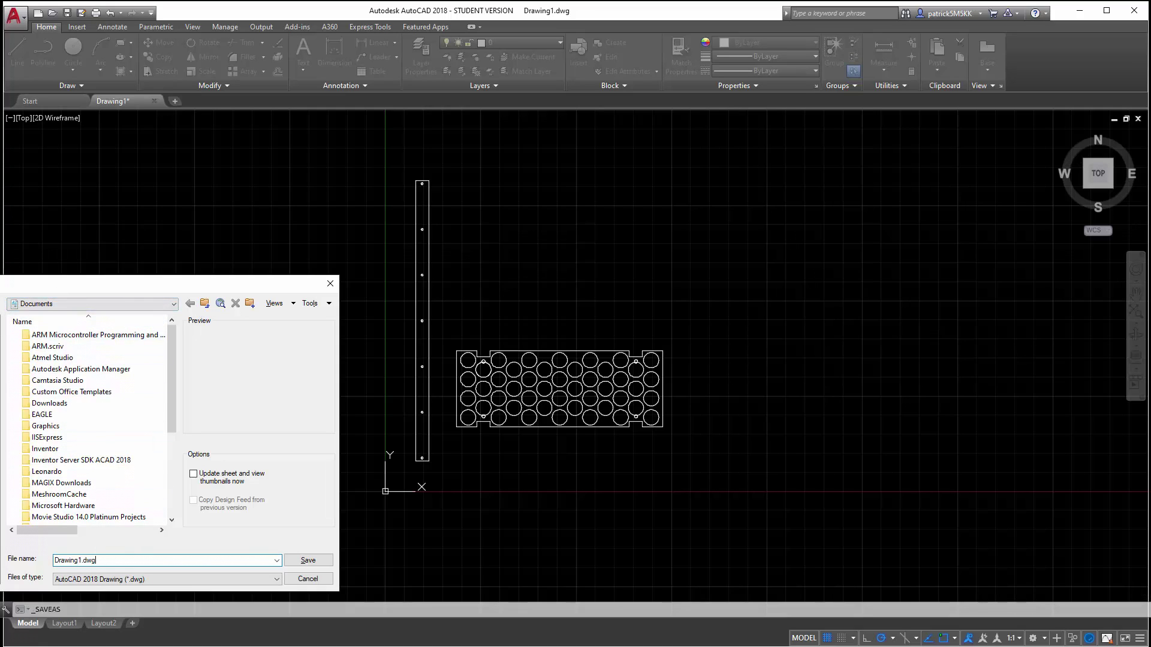
click(161, 306)
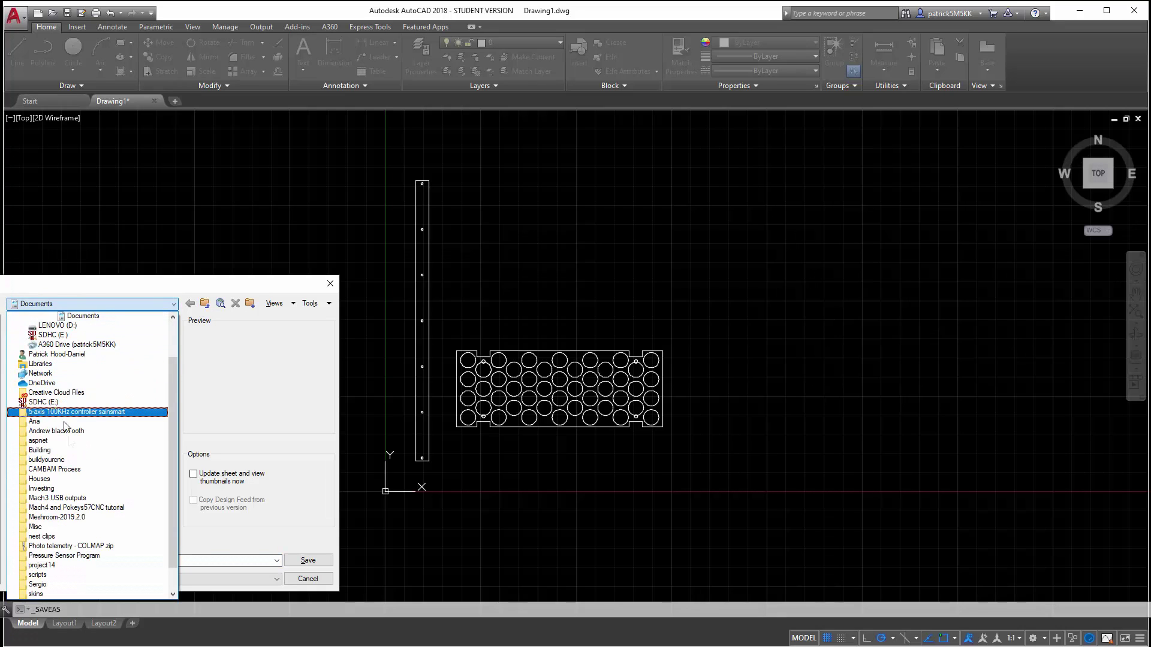
click(52, 383)
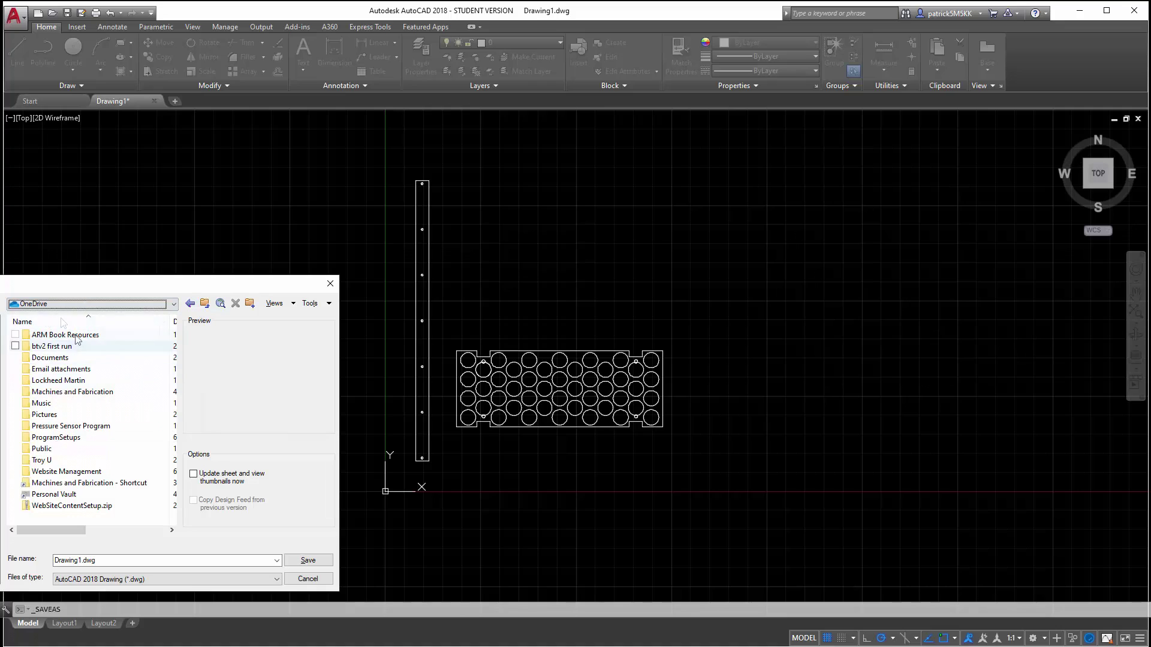
click(114, 559)
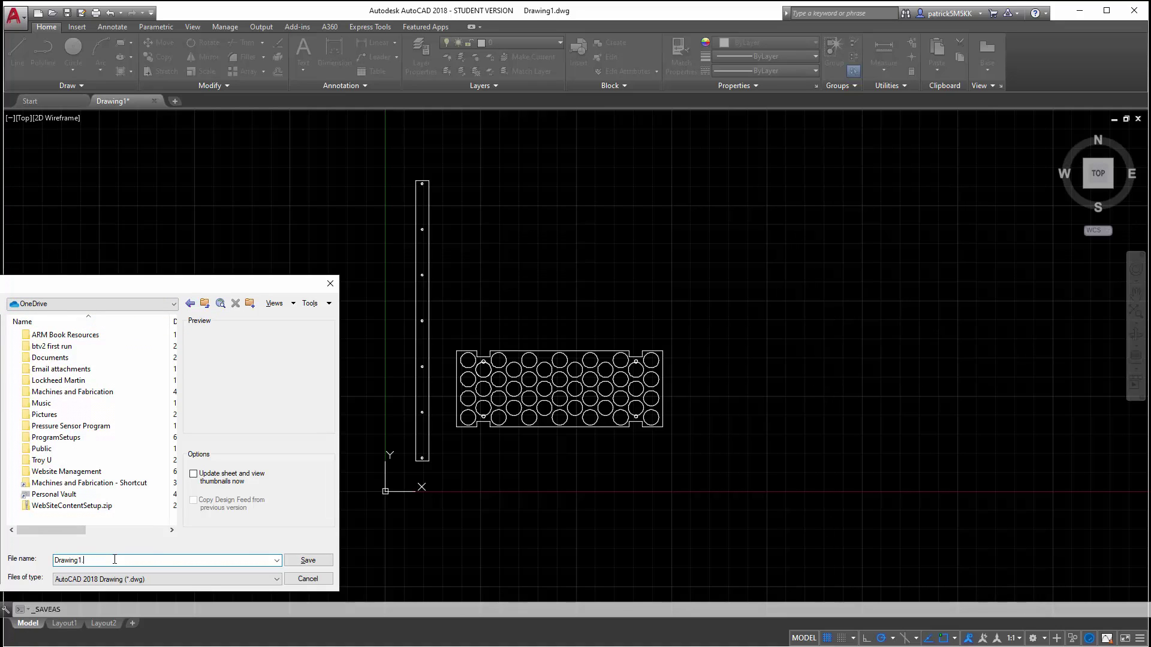
click(120, 580)
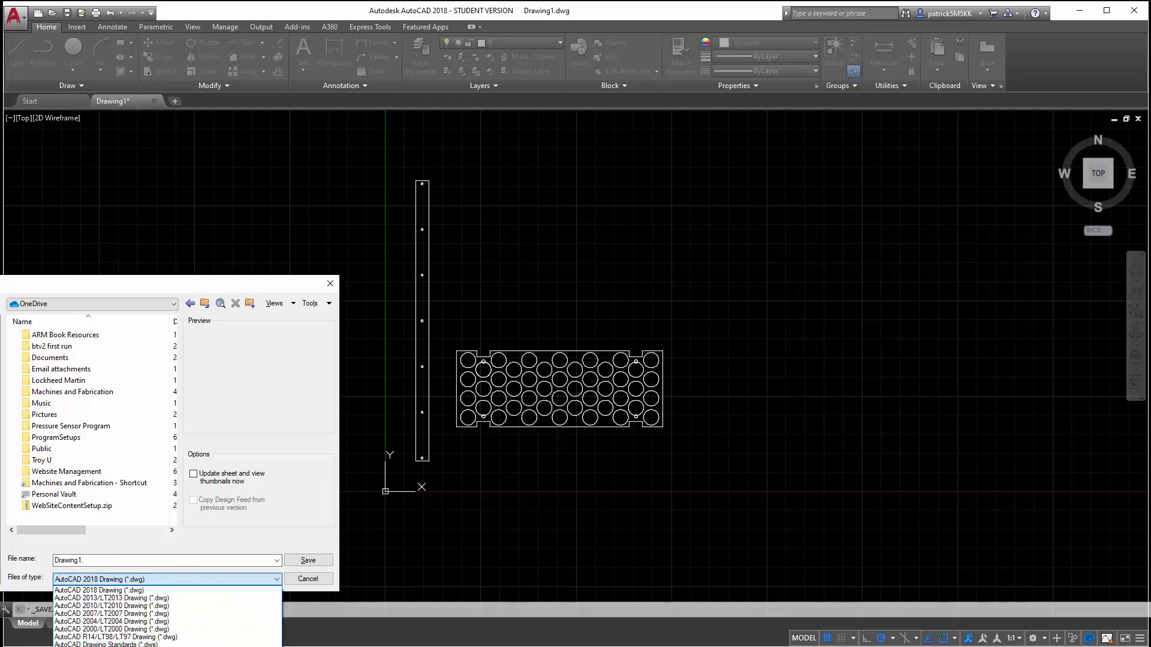
click(147, 644)
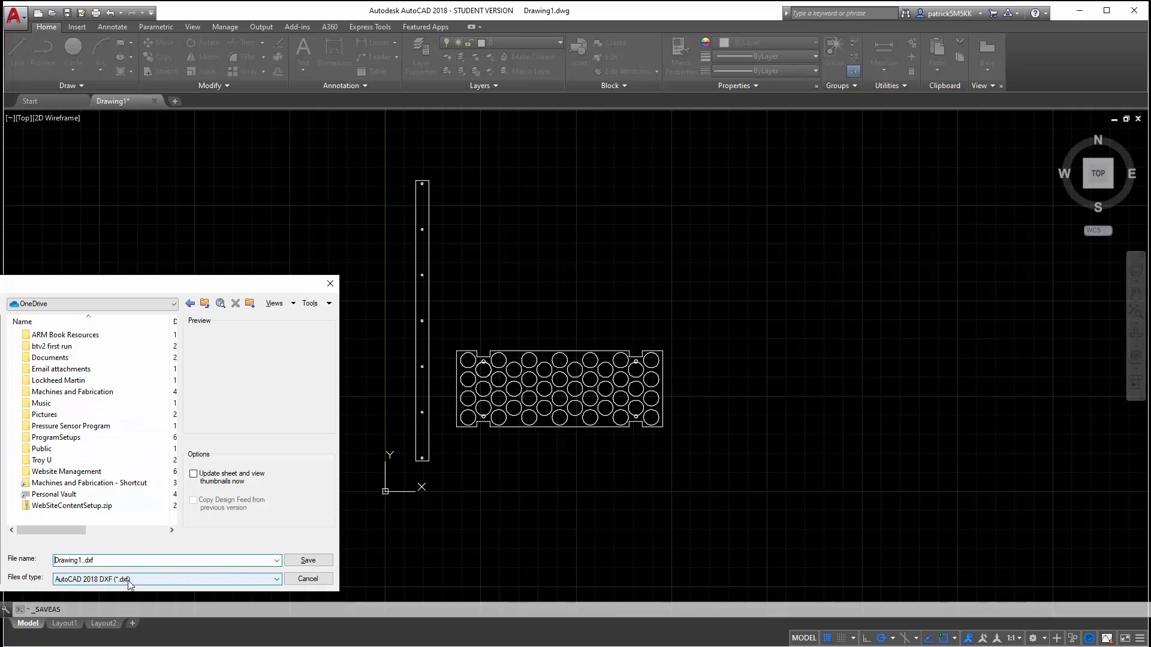
key(Delete)
key(Delete)
key(Delete)
key(Delete)
key(Delete)
key(Delete)
key(Delete)
text(VerticalMateri)
click(308, 560)
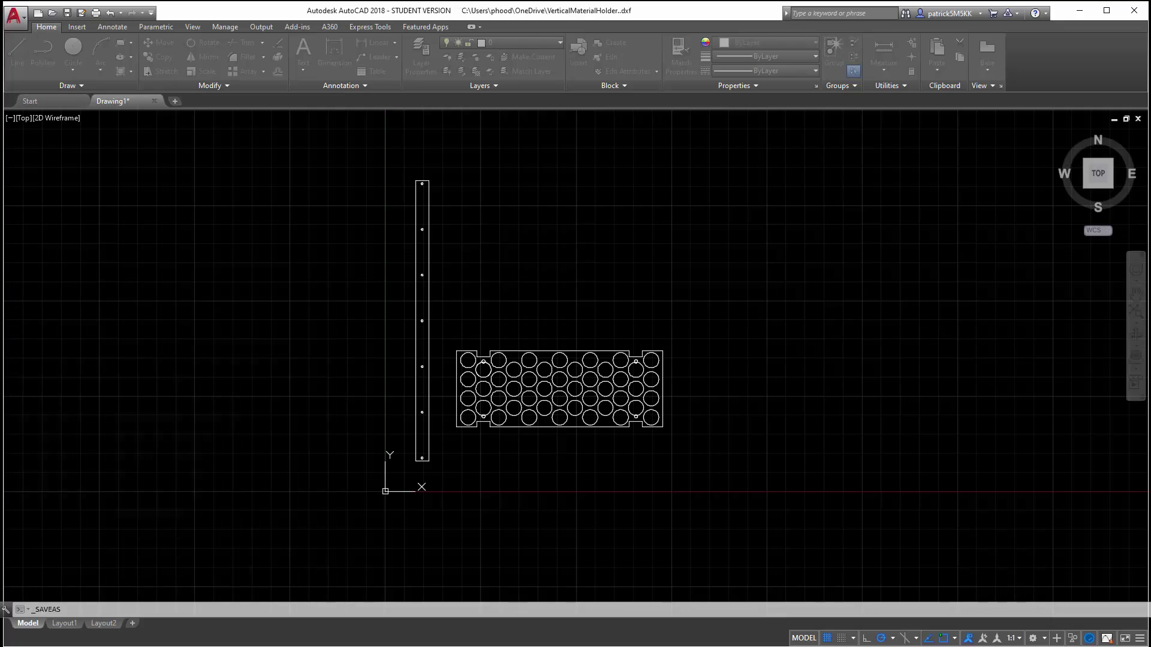
Close the AutoCAD window to quit.
click(1138, 15)
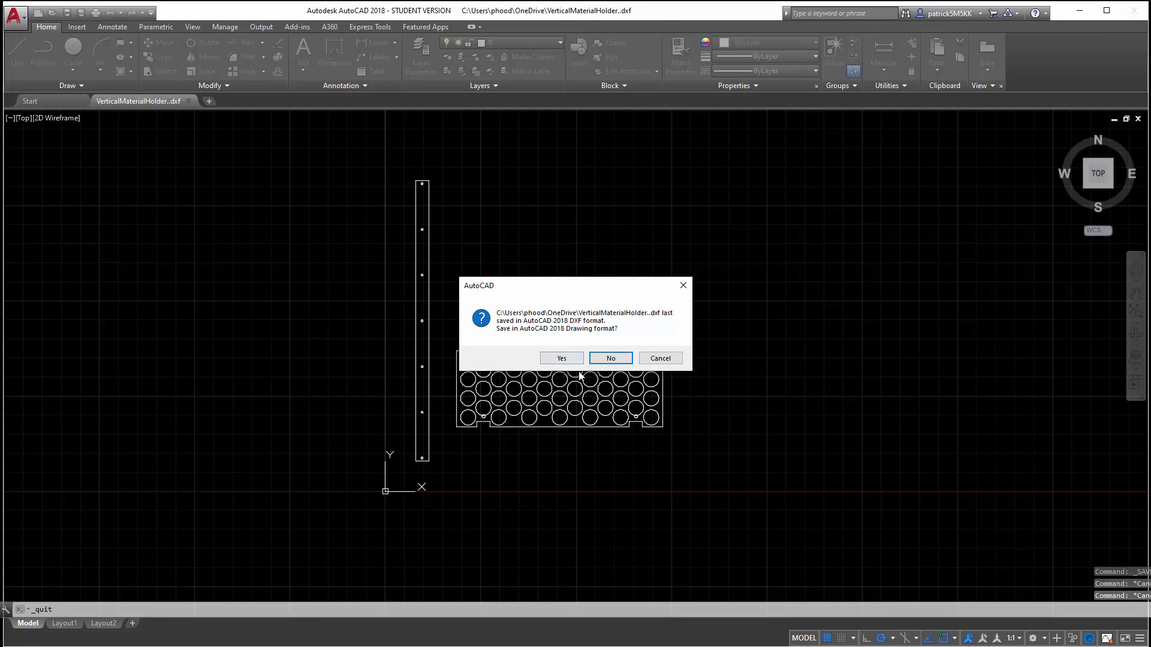